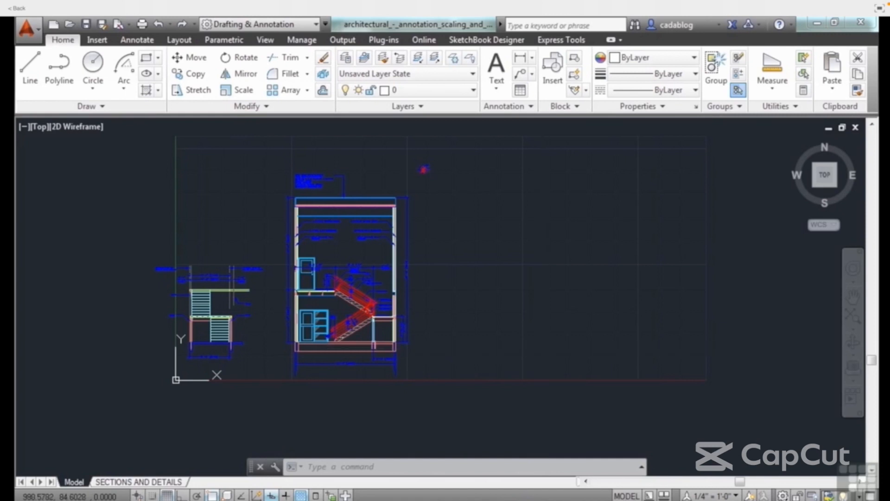
pyautogui.click(541, 350)
pyautogui.write('undo')
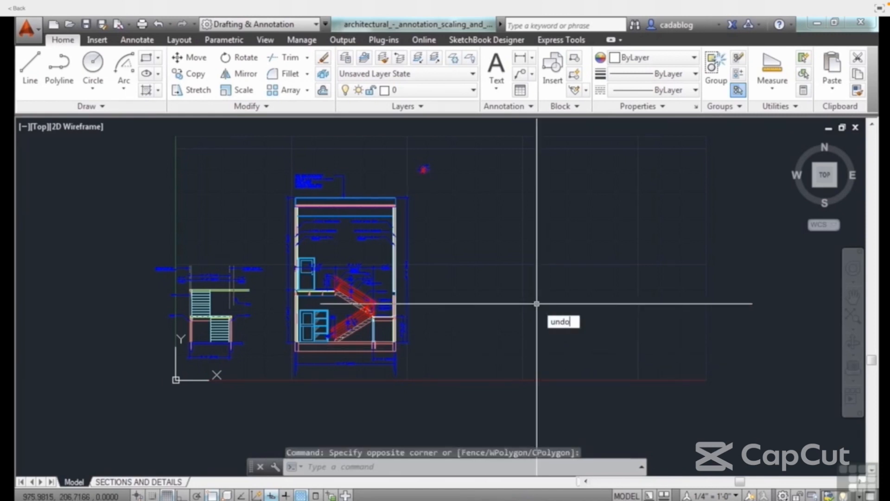
pyautogui.press('Return')
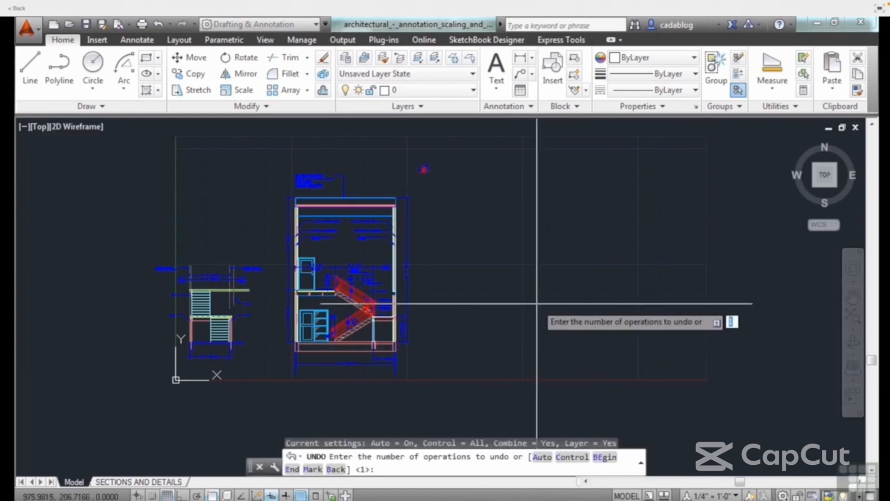
pyautogui.press('Escape')
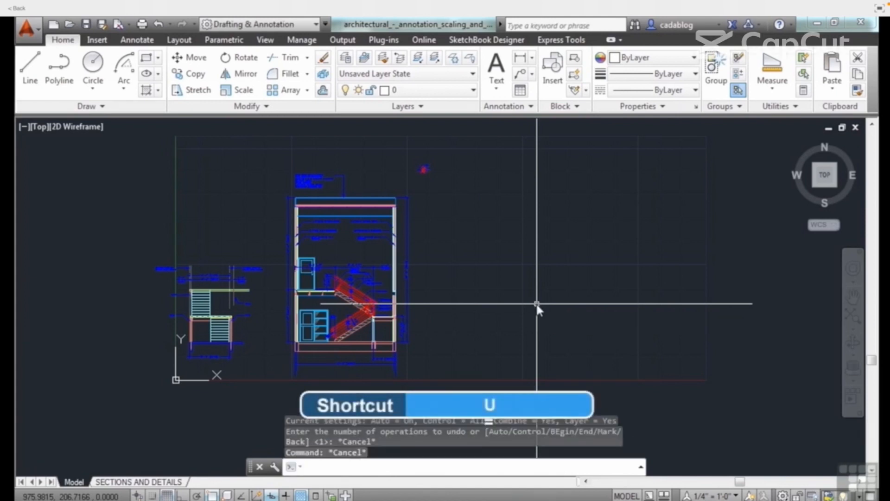
# Step: Undo the last purge and the removal of the two missing stair sections, and check the list of undoable commands
pyautogui.write('u')
pyautogui.press('Return')
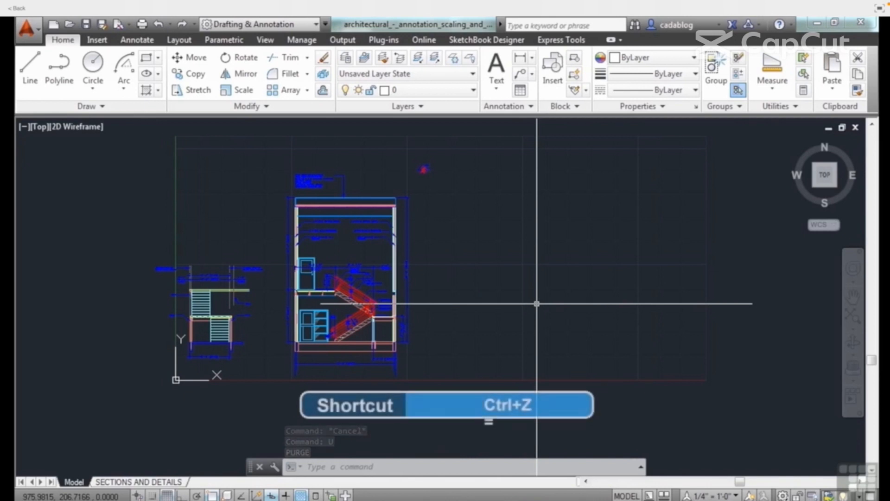
pyautogui.hotkey('ctrl', 'z')
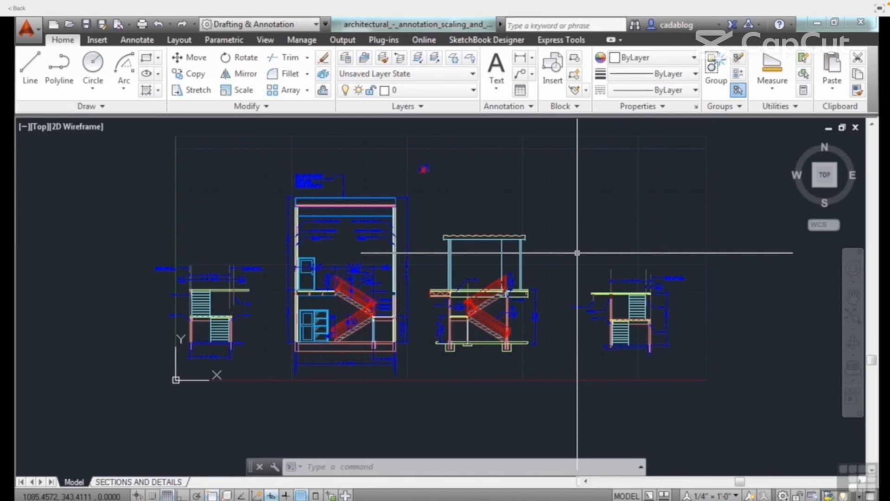
pyautogui.click(170, 25)
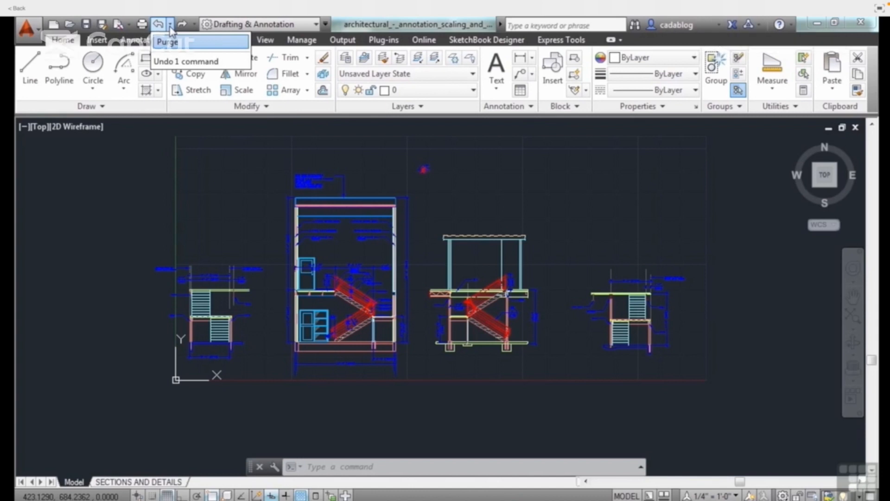
pyautogui.click(218, 188)
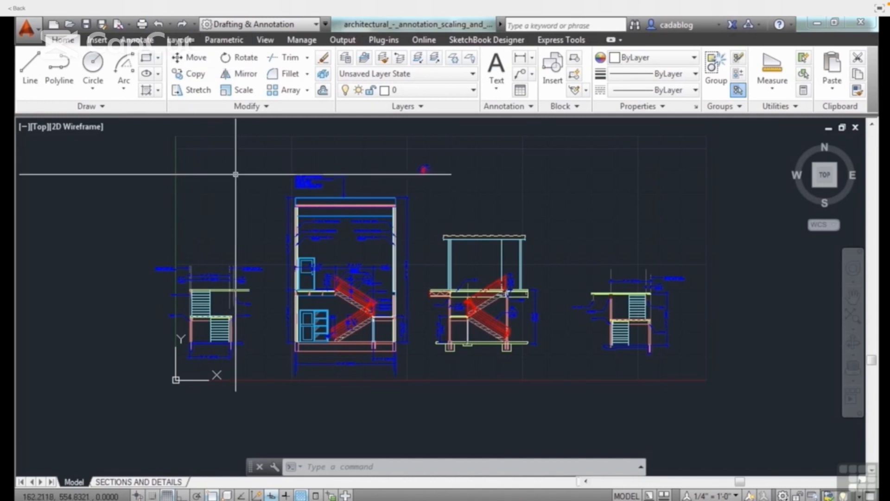
# Step: Undo five operations at once with the UNDO command
pyautogui.write('undo')
pyautogui.press('Return')
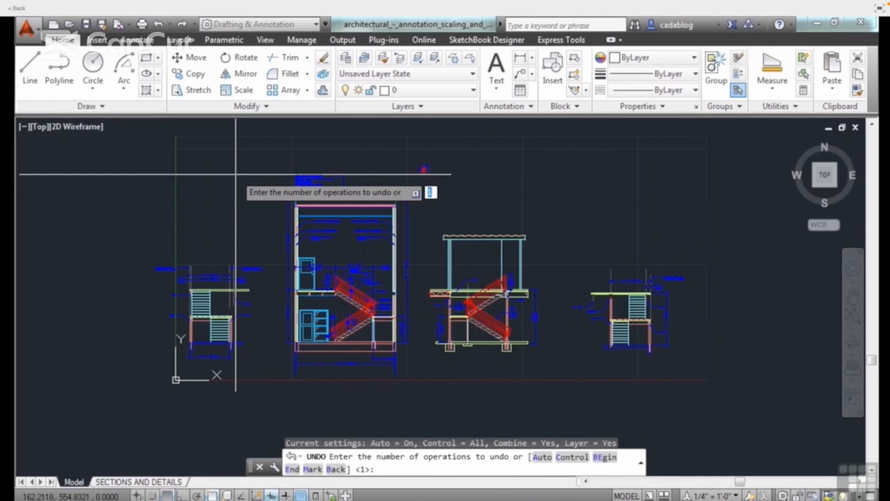
pyautogui.write('5')
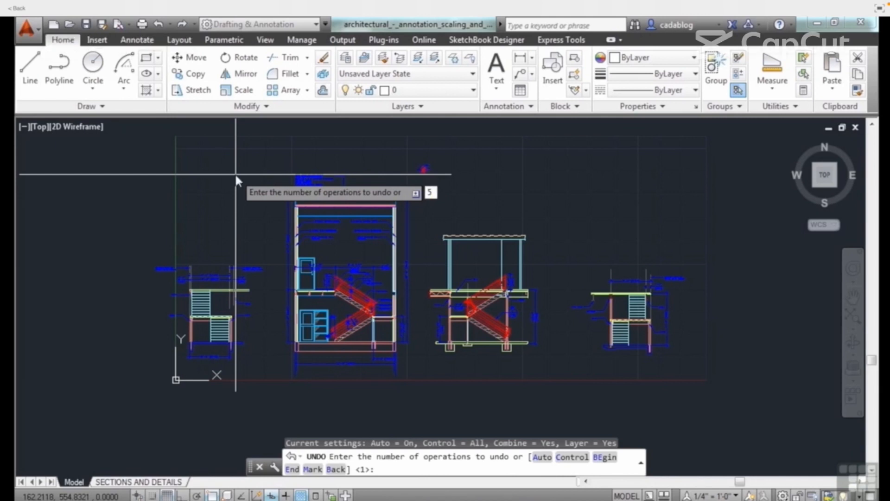
pyautogui.press('Return')
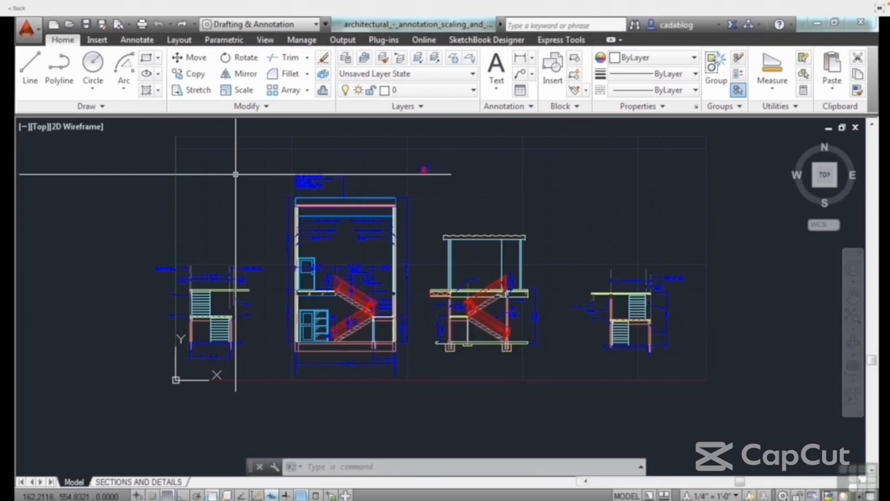
# Step: Set an undo mark at the drawing's current state with the UNDO command
pyautogui.moveTo(591, 334)
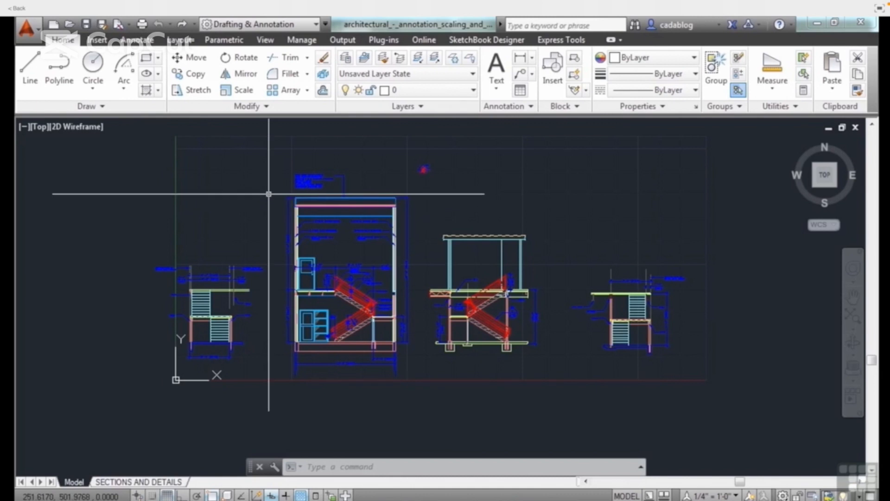
pyautogui.write('UNDO')
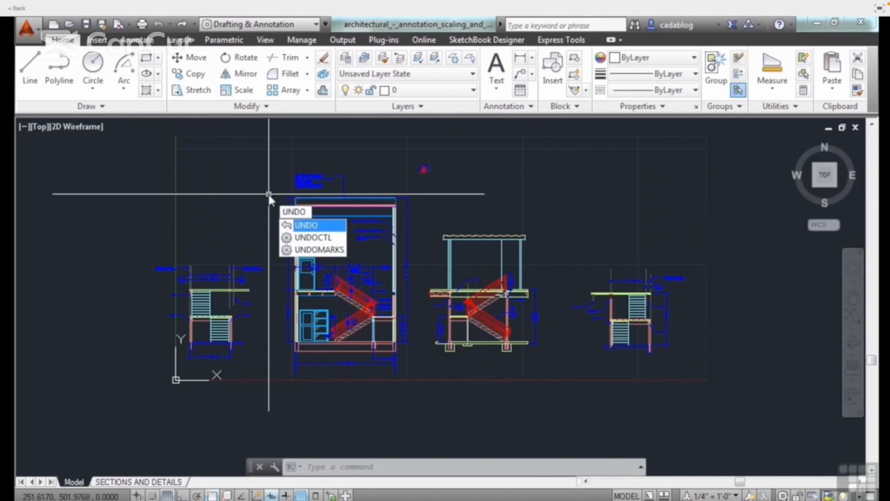
pyautogui.press('Return')
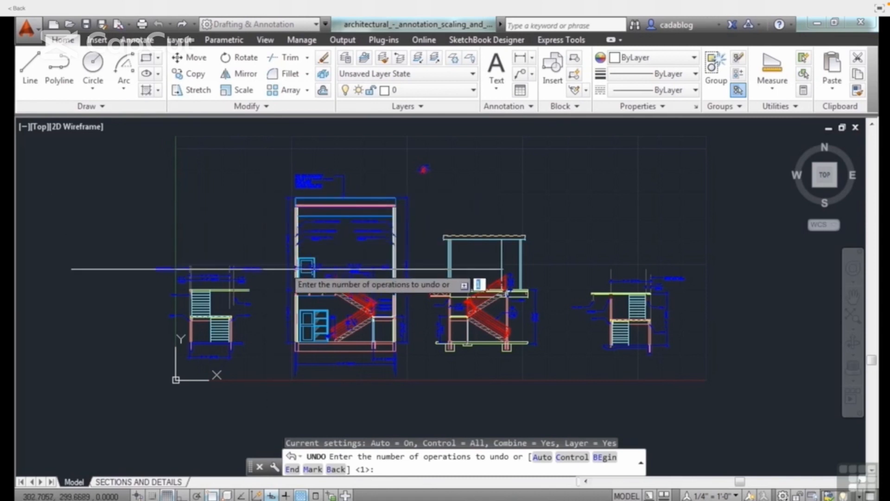
pyautogui.press('Return')
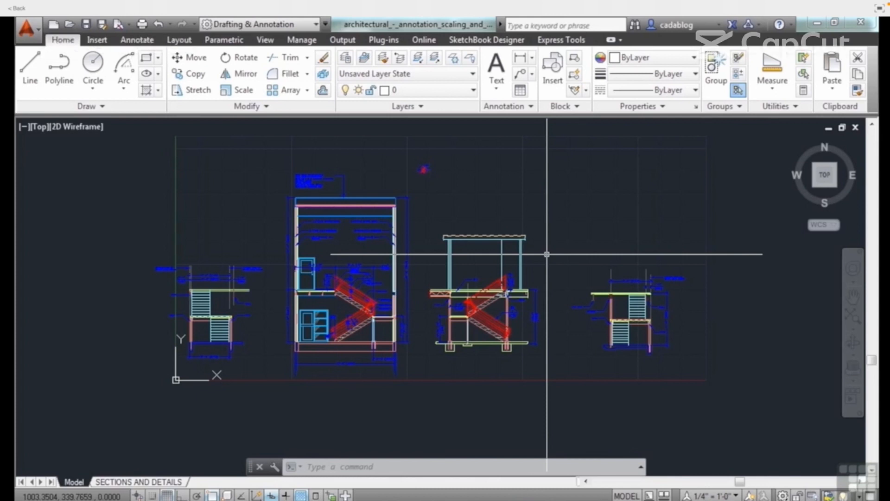
# Step: Copy the rightmost stair section with its dimensions into the empty area directly above the original
pyautogui.write('co')
pyautogui.press('Return')
pyautogui.click(709, 251)
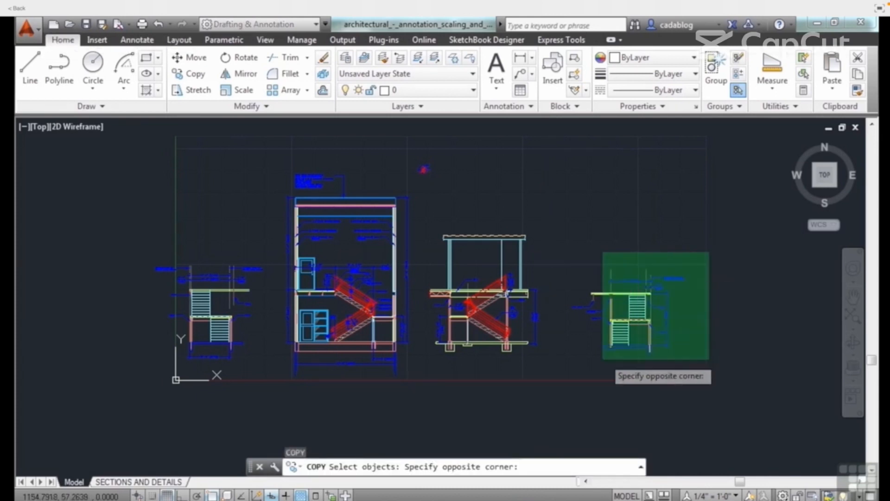
pyautogui.click(577, 401)
pyautogui.press('Return')
pyautogui.click(646, 294)
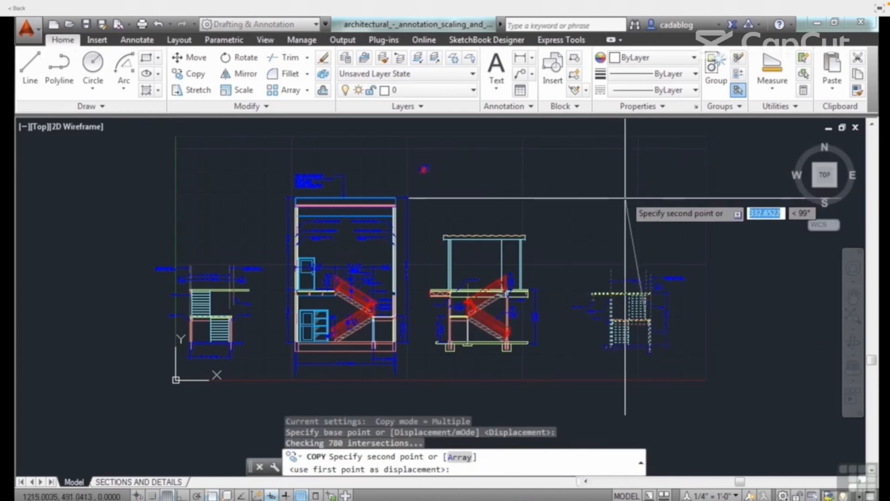
pyautogui.click(627, 182)
pyautogui.press('Return')
# Step: Move the roof and its supports from the third section to the empty area above the leftmost stair section
pyautogui.write('m')
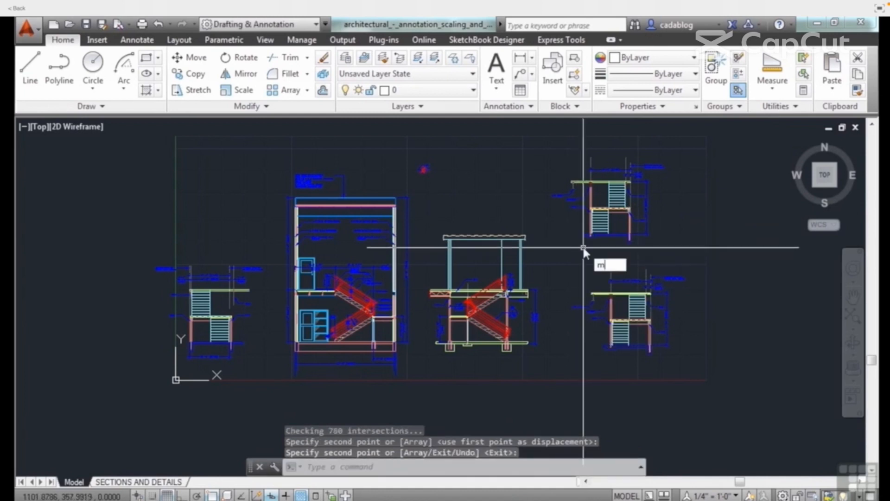
pyautogui.press('Return')
pyautogui.click(534, 212)
pyautogui.click(434, 299)
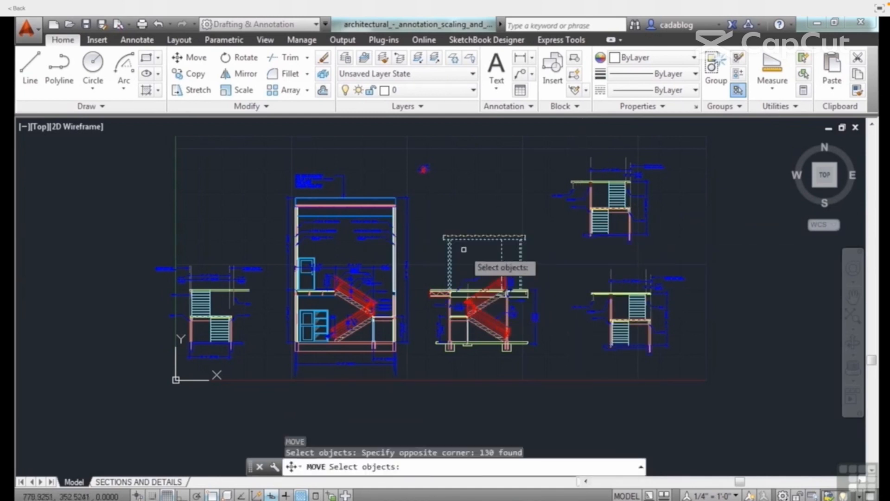
pyautogui.press('Return')
pyautogui.click(513, 268)
pyautogui.click(223, 215)
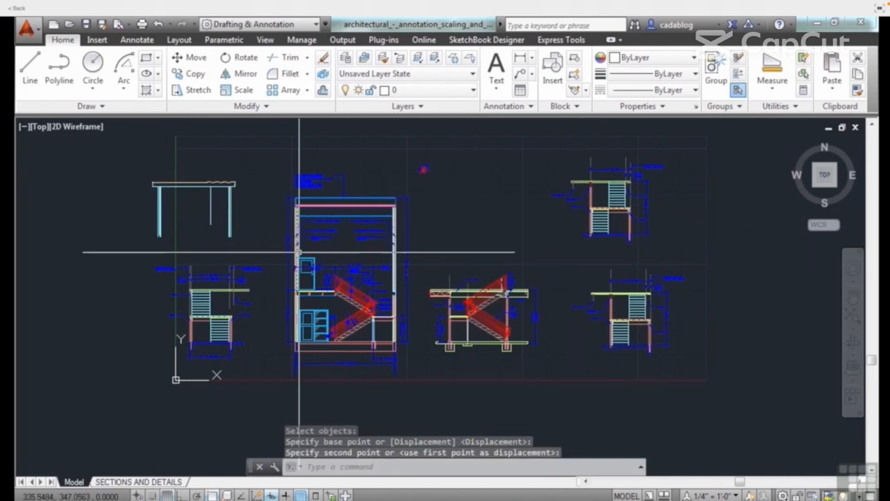
# Step: Draw a closed four-sided outline with the Line command above the third section's stairs
pyautogui.write('l')
pyautogui.press('Return')
pyautogui.click(435, 226)
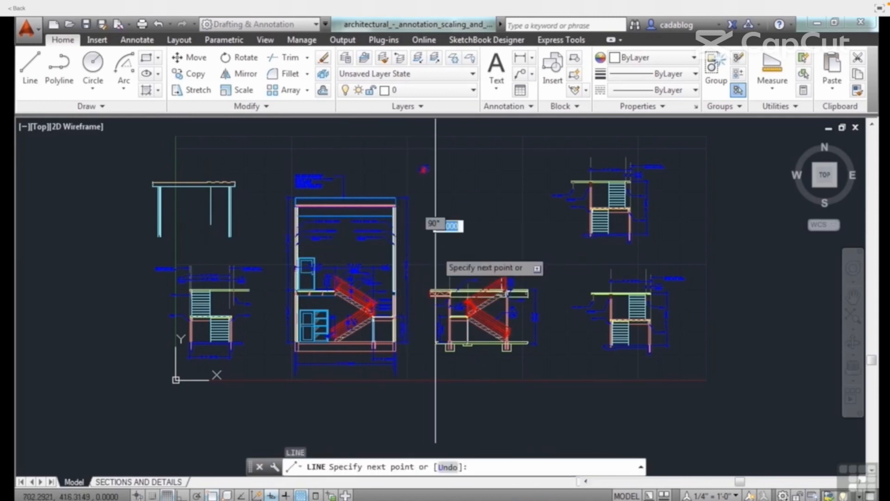
pyautogui.click(434, 259)
pyautogui.click(524, 253)
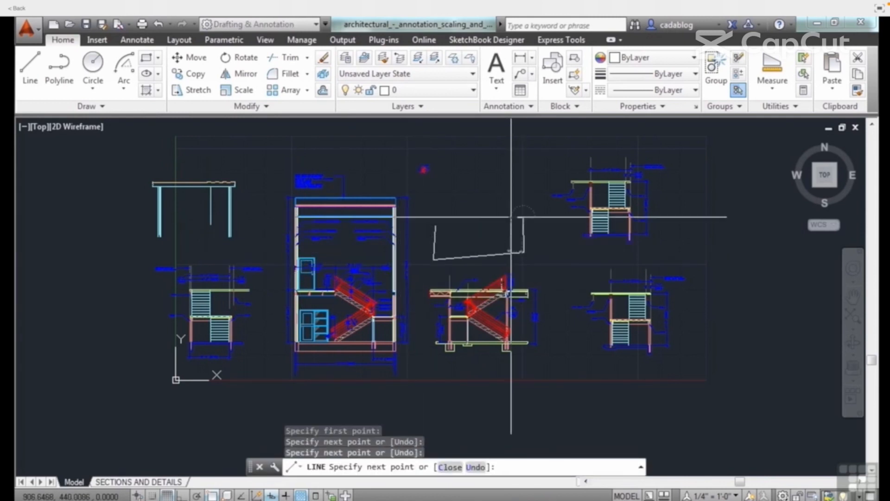
pyautogui.click(524, 218)
pyautogui.click(436, 226)
pyautogui.press('Return')
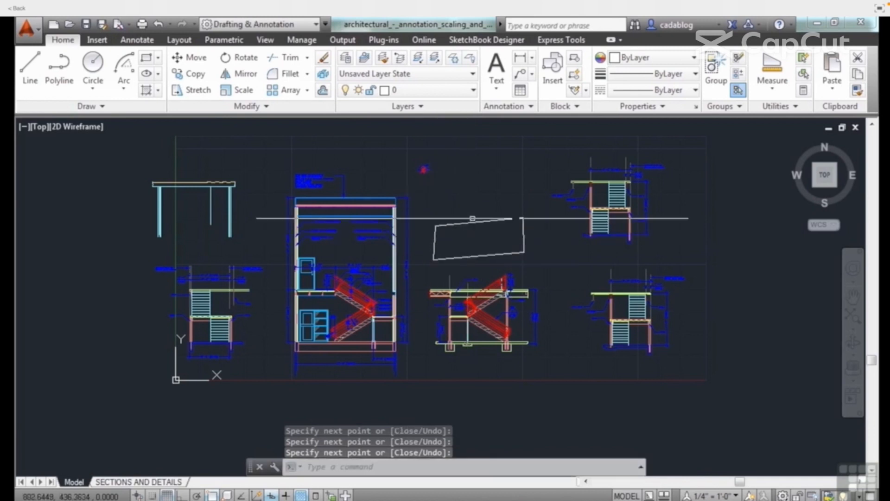
# Step: Undo all edits back to the undo mark with the Back option, and start the UNDO command again
pyautogui.write('undo')
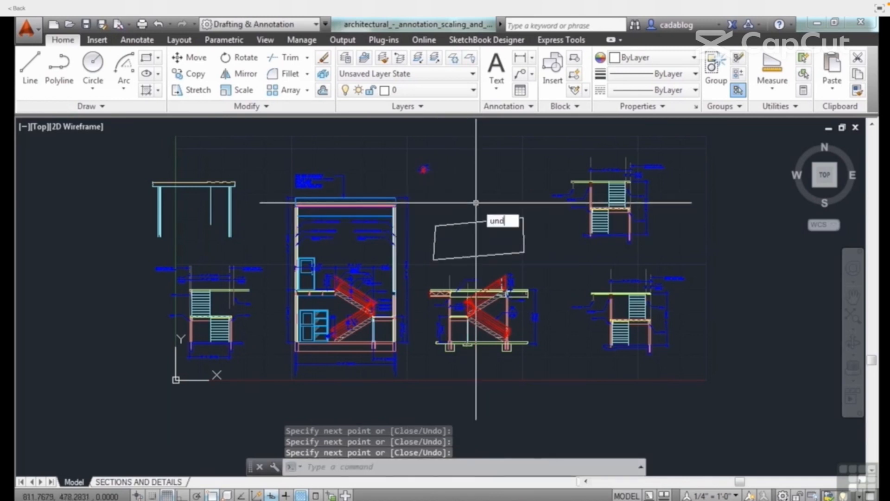
pyautogui.press('Return')
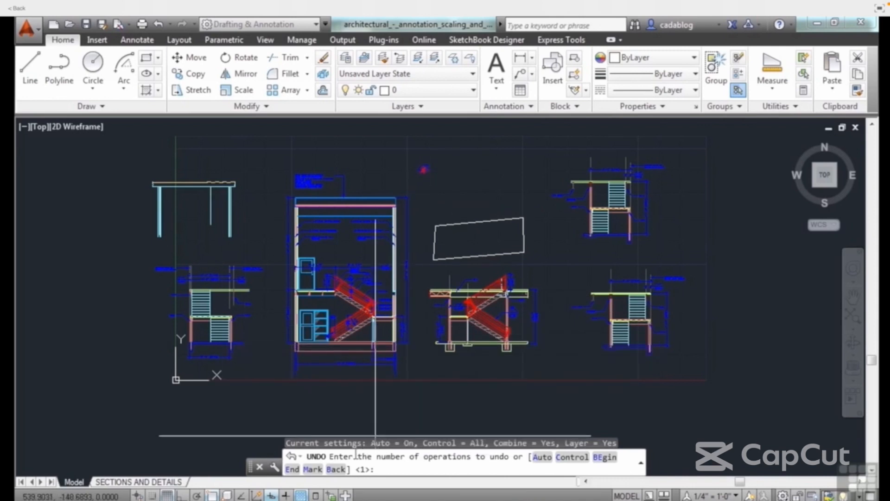
pyautogui.click(336, 469)
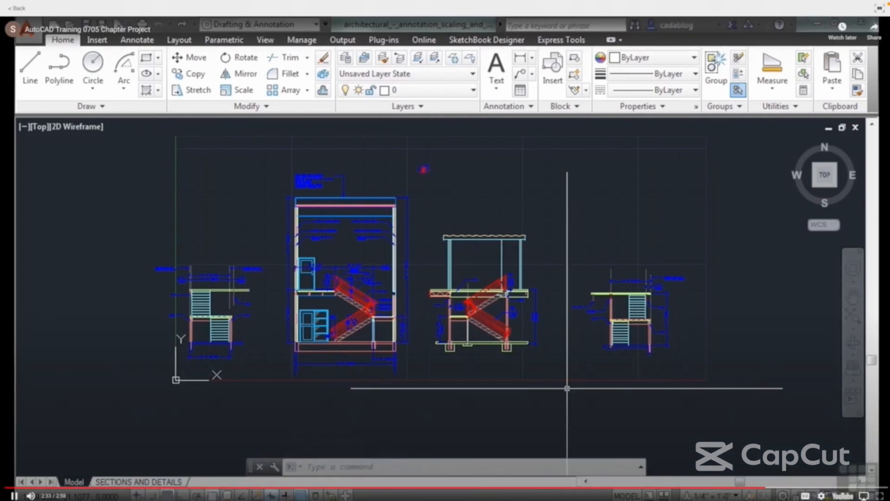
pyautogui.write('undo')
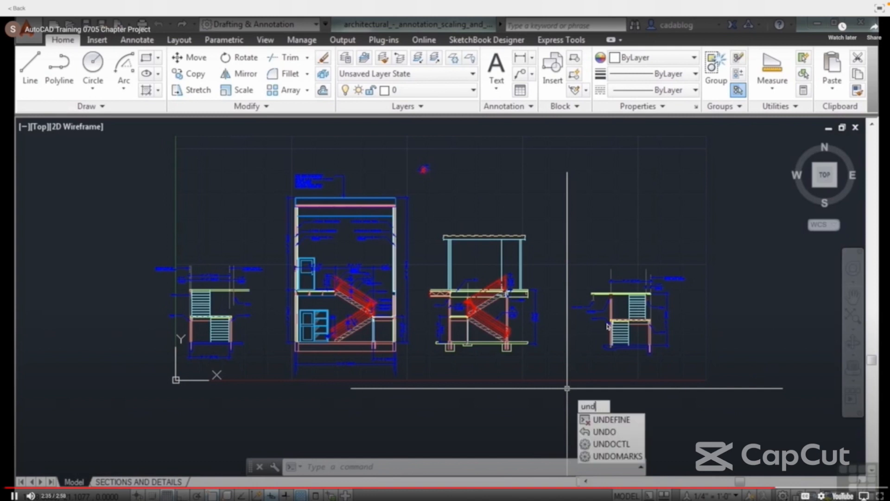
pyautogui.press('Return')
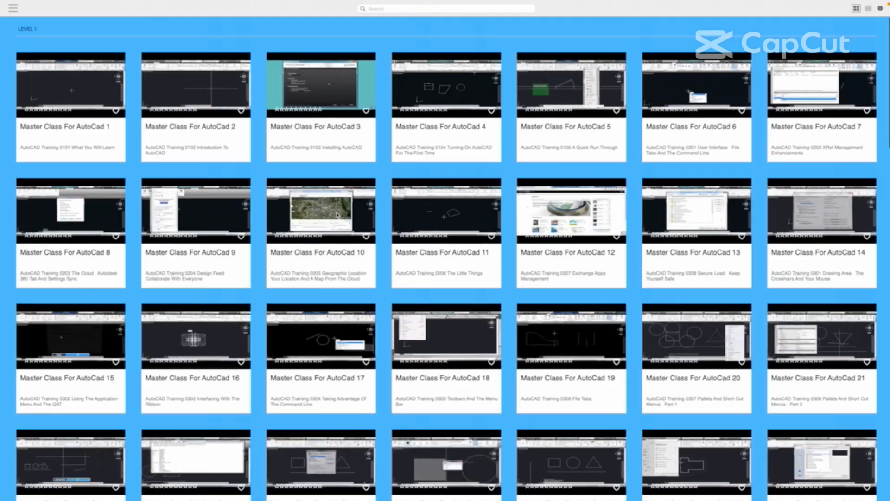
# Step: Switch to the lesson library, open Master Class For AutoCad 72 (OSNAP Part 1), and play its video enlarged
pyautogui.scroll(-3, 339, 214)
pyautogui.scroll(-15, 339, 214)
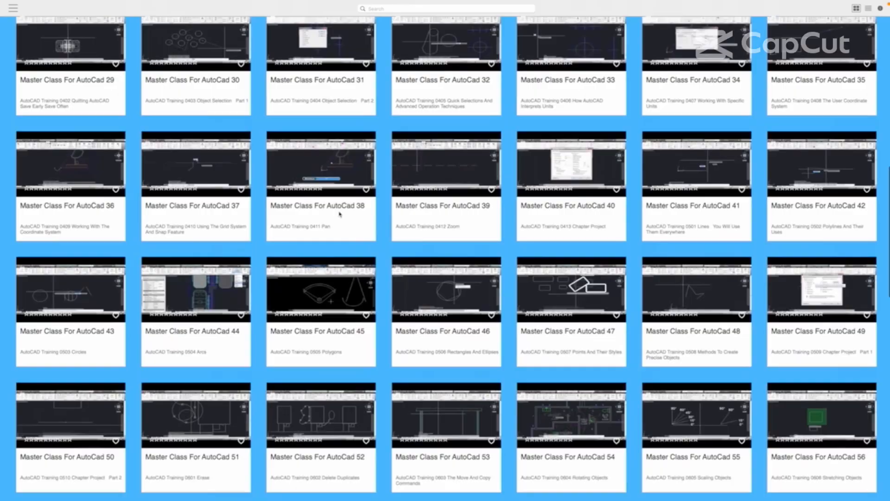
pyautogui.scroll(-10, 338, 214)
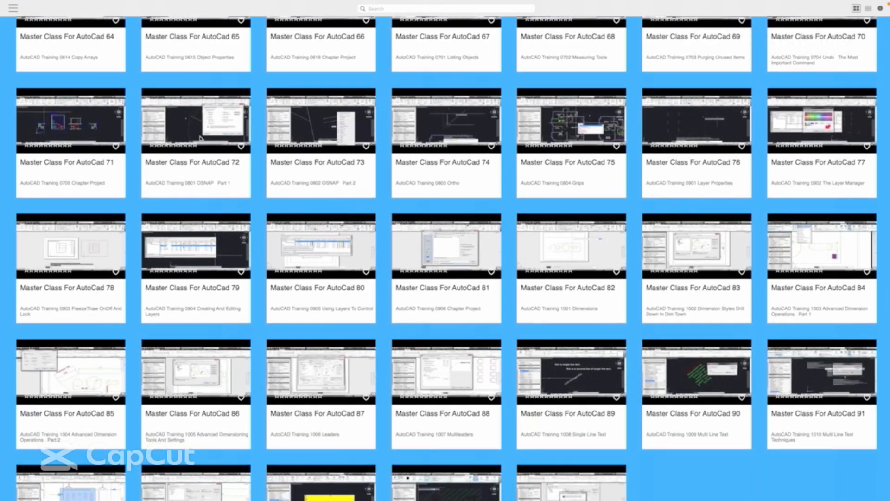
pyautogui.click(188, 163)
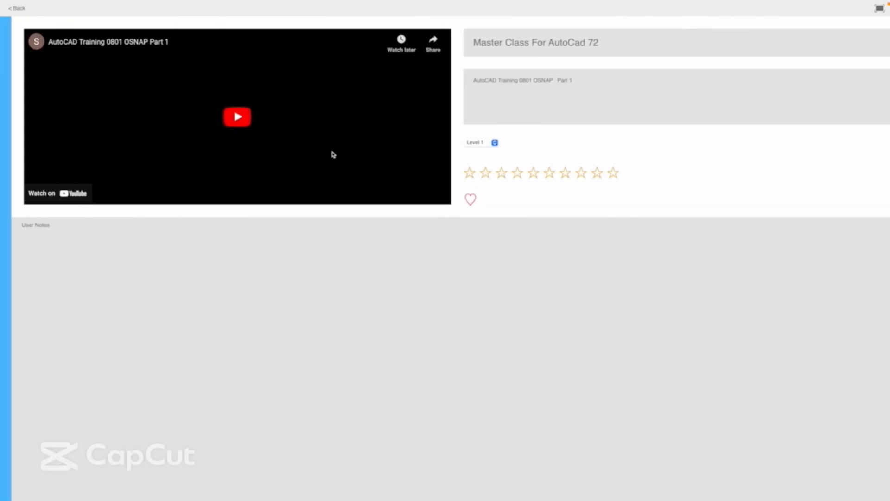
pyautogui.click(878, 9)
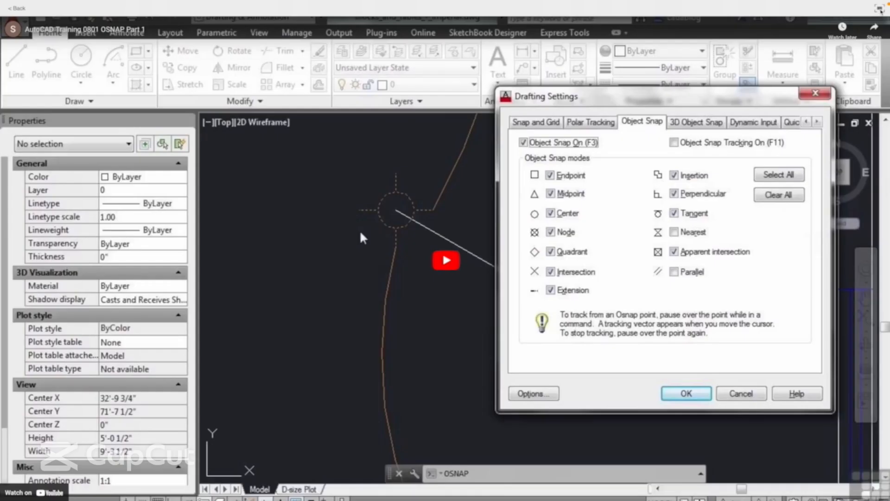
pyautogui.click(446, 261)
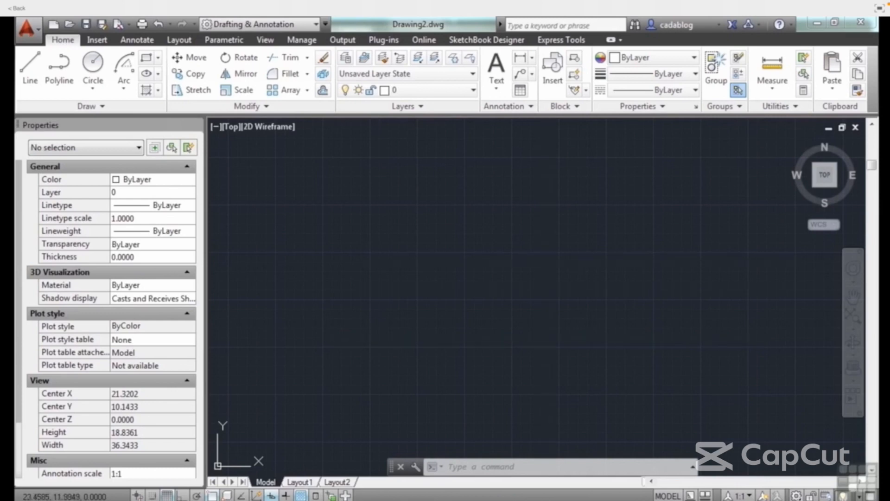
# Step: Open the drawing blocks_and_tables_-_imperial.dwg from the 08 folder under Projects
pyautogui.click(552, 246)
pyautogui.write('o')
pyautogui.hotkey('ctrl', 'o')
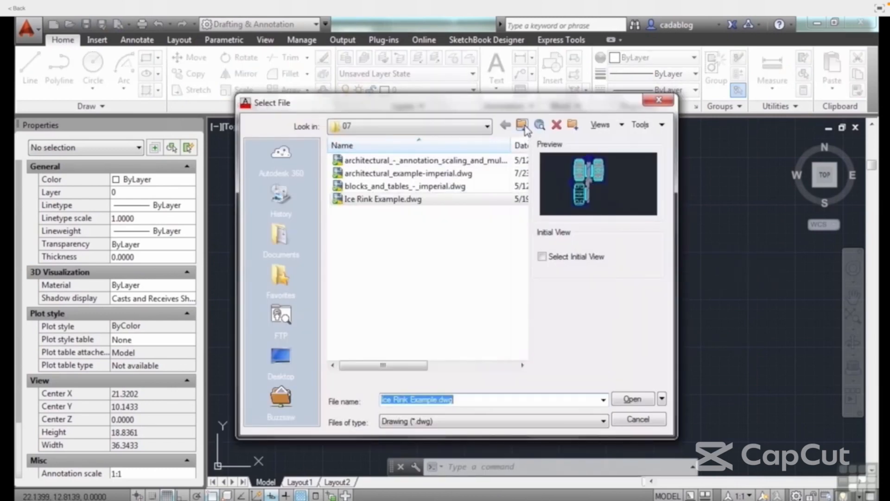
pyautogui.click(524, 127)
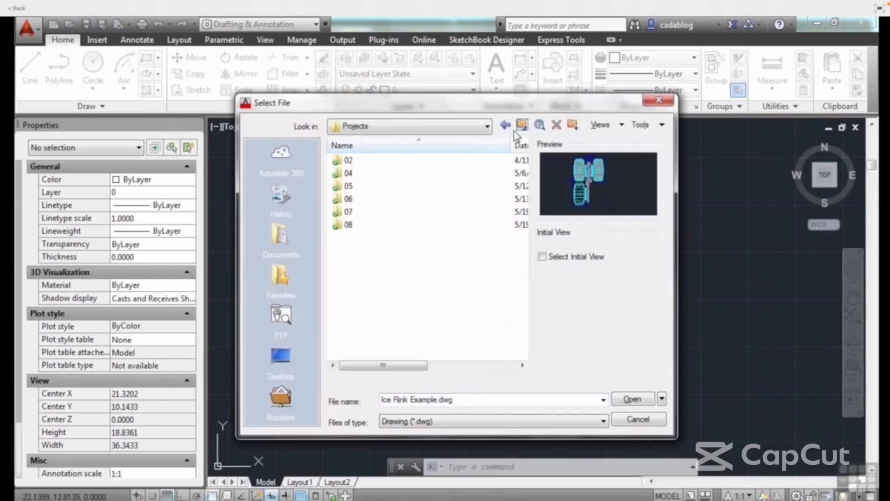
pyautogui.doubleClick(357, 224)
pyautogui.doubleClick(380, 160)
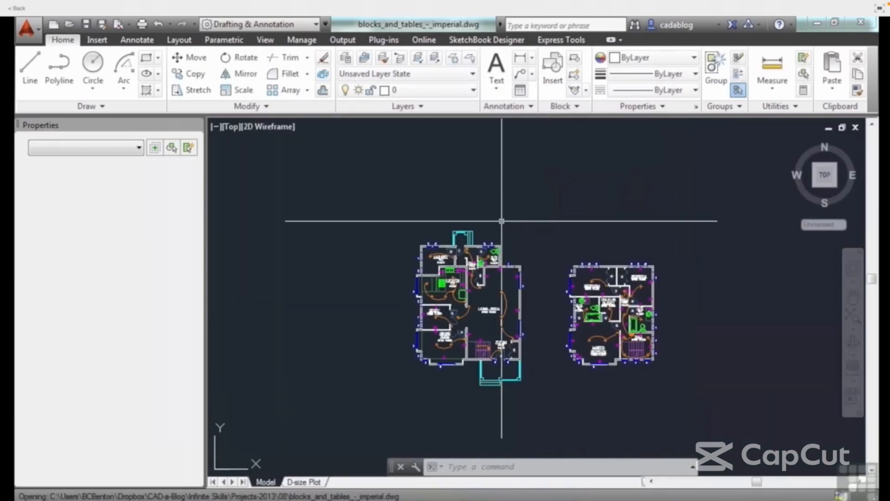
pyautogui.scroll(2, 510, 266)
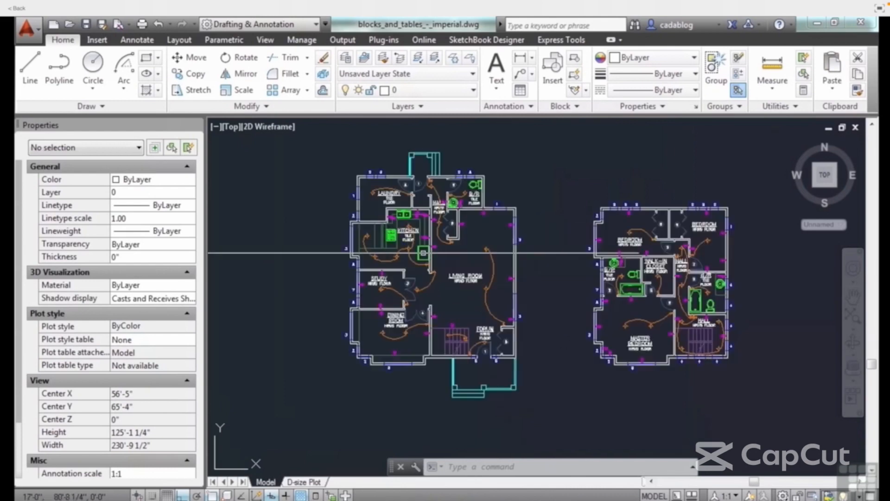
pyautogui.scroll(4, 449, 246)
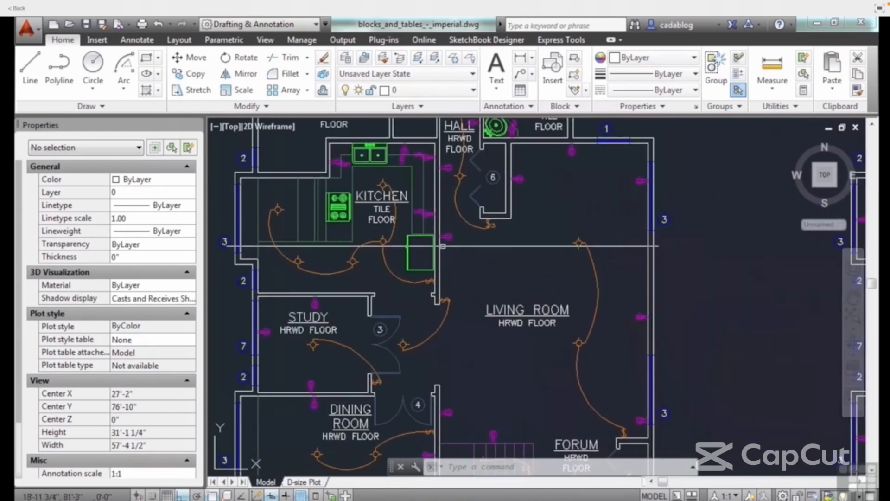
pyautogui.scroll(-3, 445, 244)
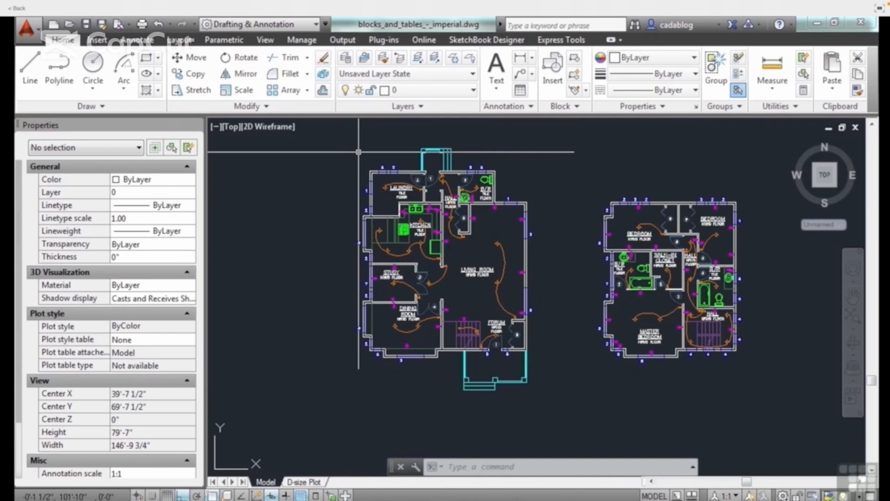
# Step: Toggle running object snap off and back on several times
pyautogui.press('F3')
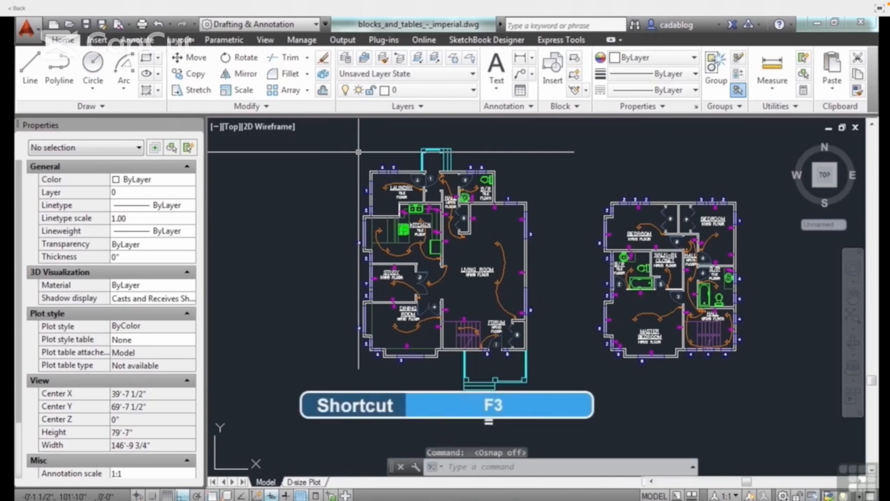
pyautogui.press('F3')
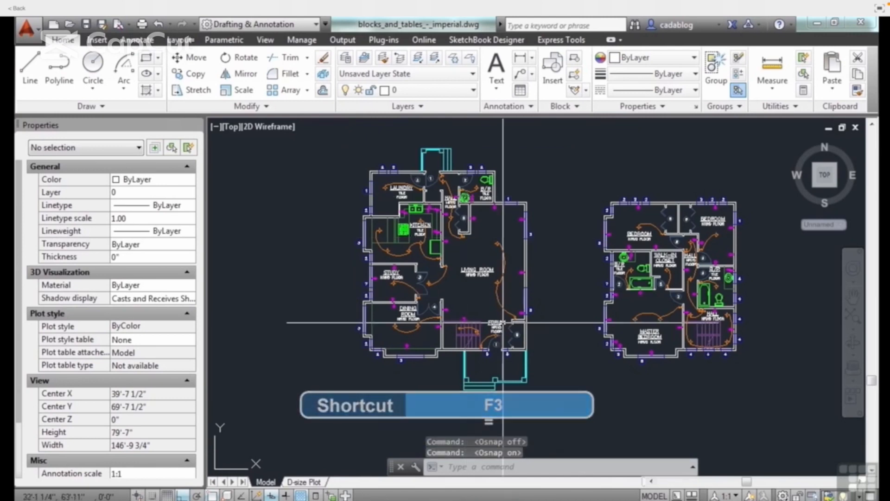
pyautogui.press('F3')
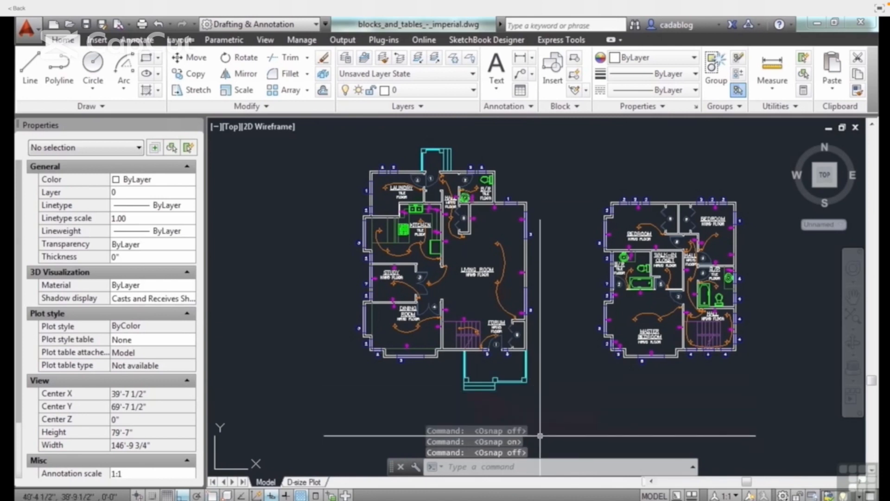
pyautogui.press('F3')
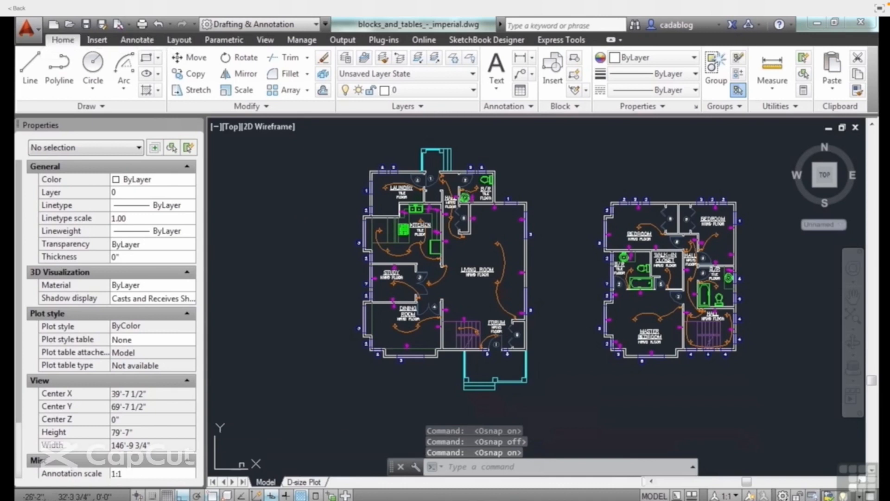
pyautogui.click(212, 495)
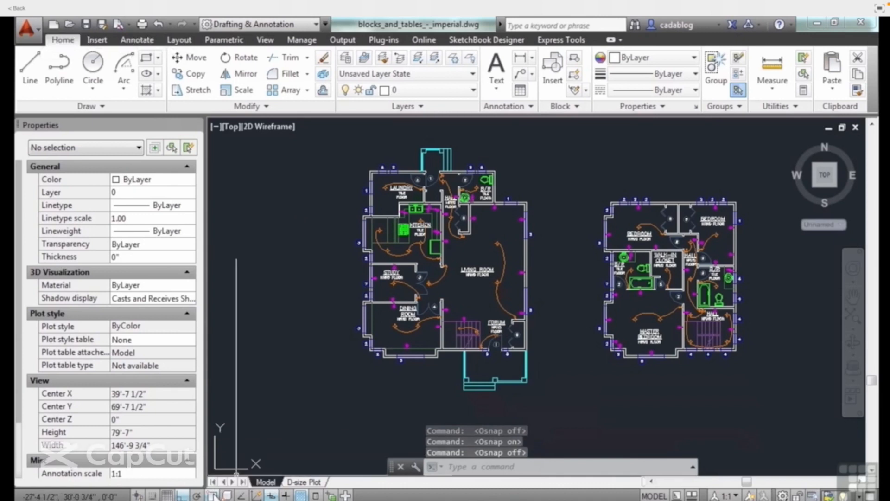
pyautogui.click(213, 495)
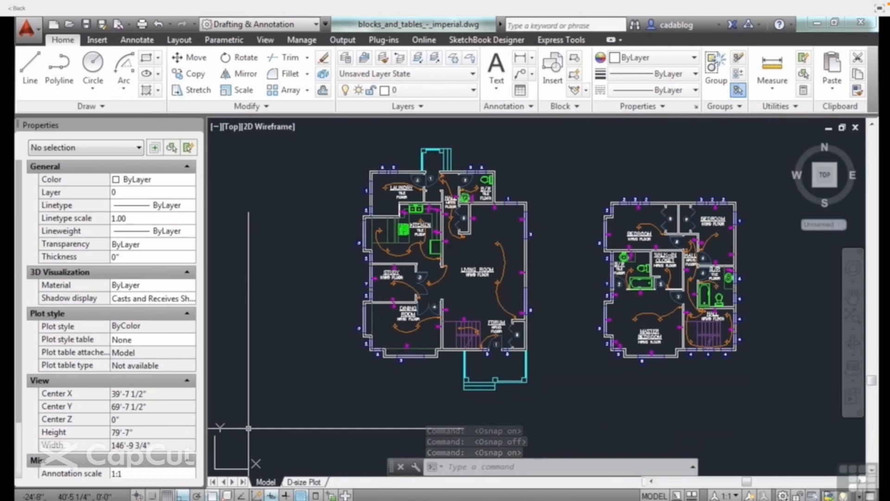
pyautogui.press('F3')
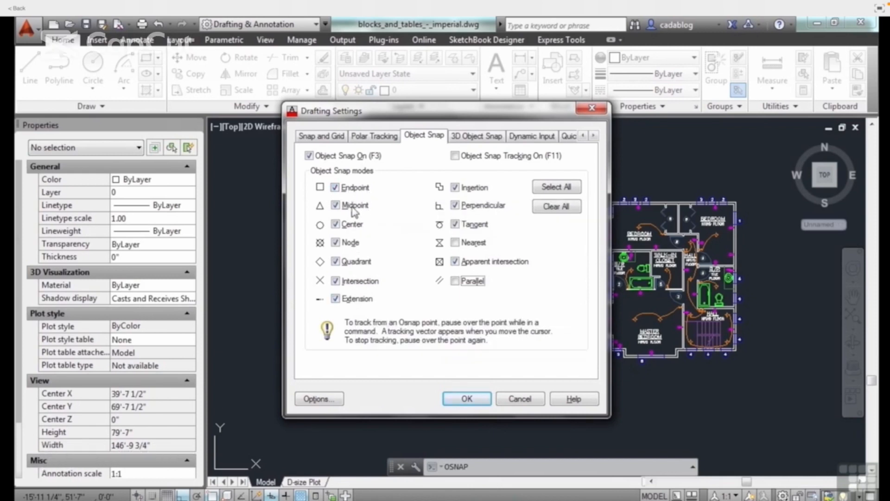
# Step: Turn the Node object snap mode off and on again, and accept the Drafting Settings with Node enabled
pyautogui.click(336, 243)
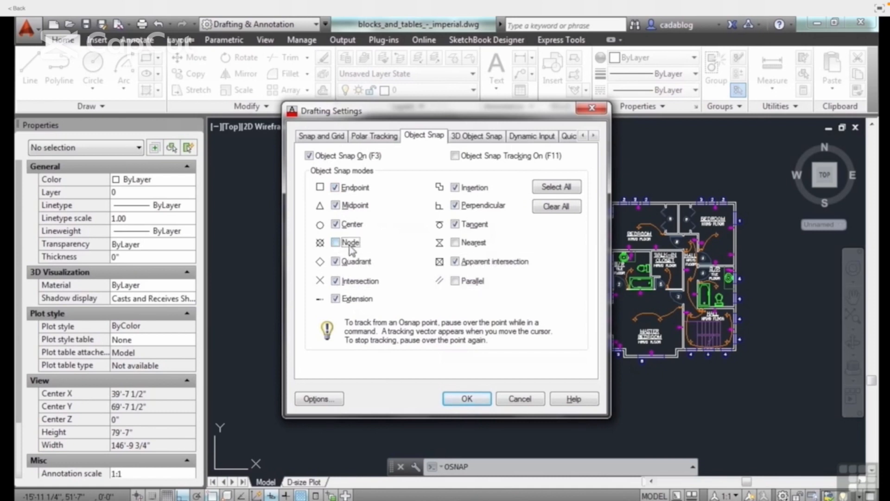
pyautogui.click(337, 244)
pyautogui.click(335, 242)
pyautogui.click(347, 246)
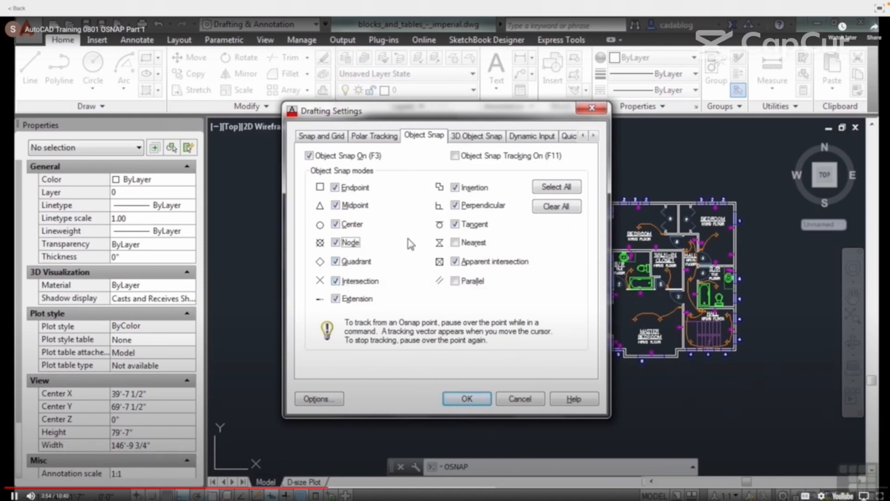
pyautogui.click(467, 399)
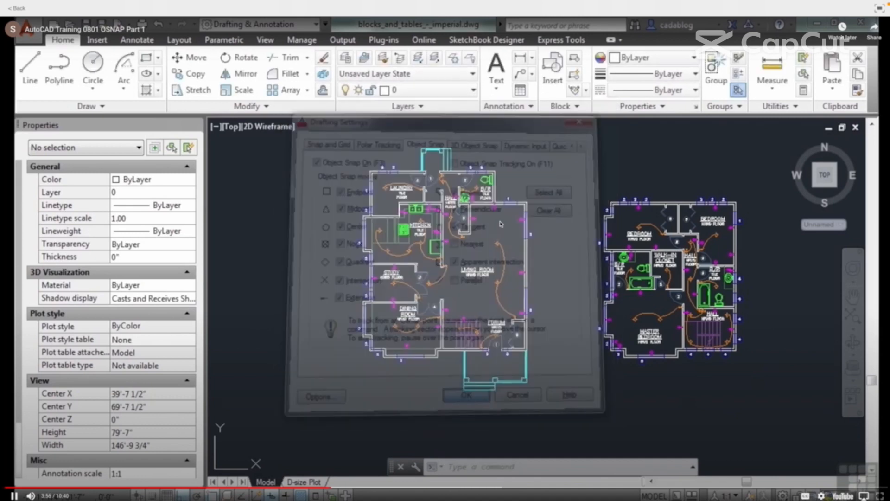
# Step: Start the Line command, preview the snap points on the wiring curve below the living room light, and pause the lesson video
pyautogui.write('l')
pyautogui.press('Return')
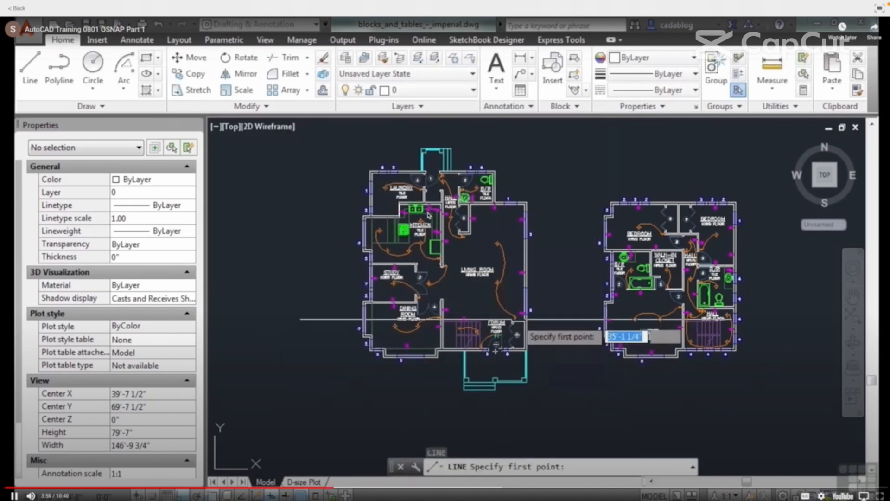
pyautogui.scroll(5, 516, 322)
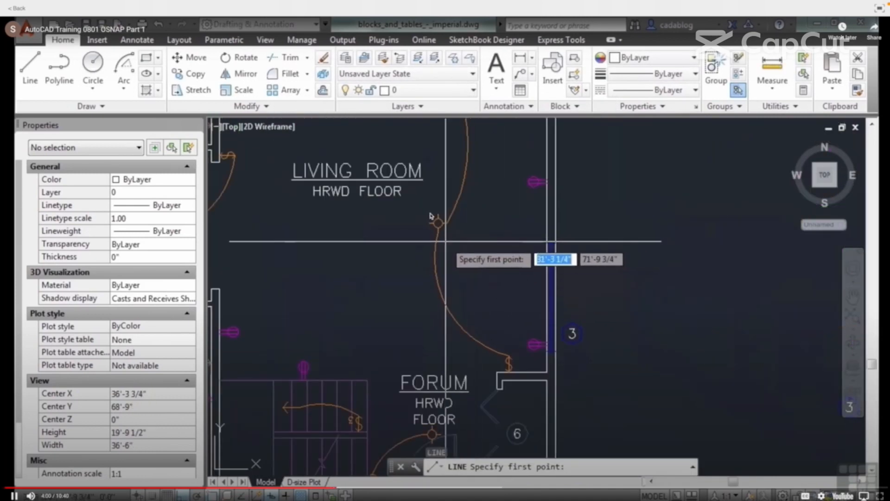
pyautogui.scroll(4, 430, 216)
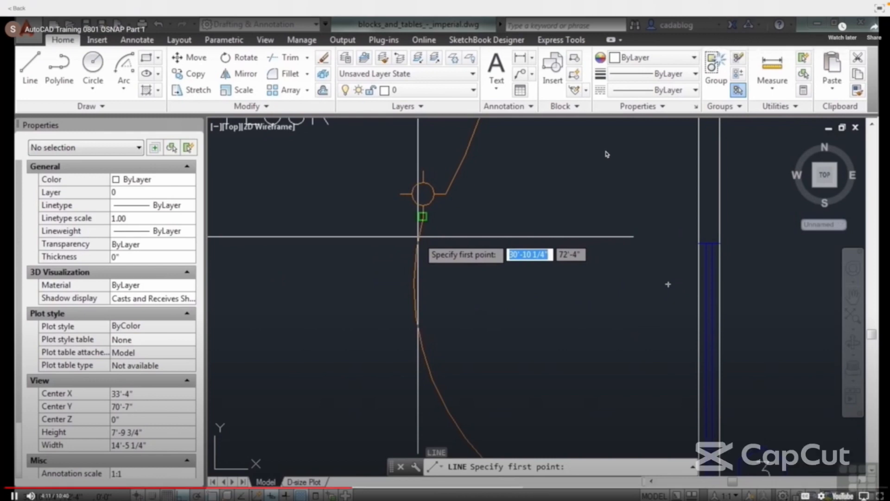
pyautogui.click(668, 284)
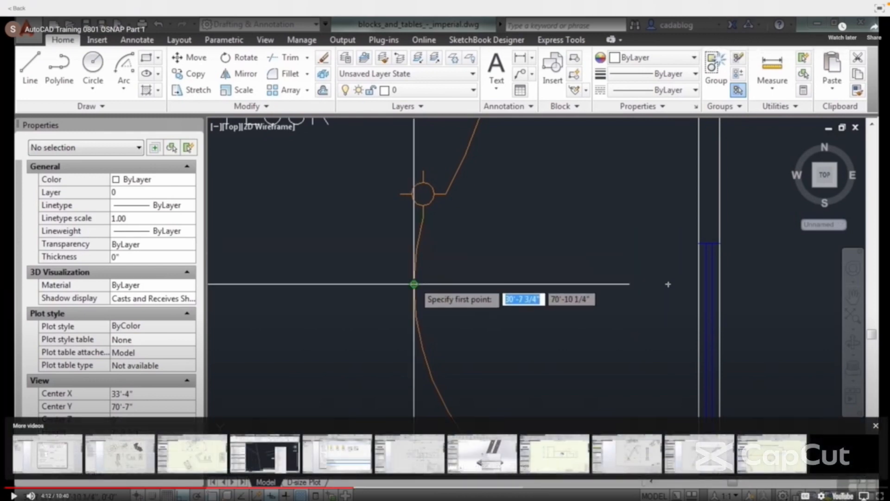
pyautogui.moveTo(632, 2)
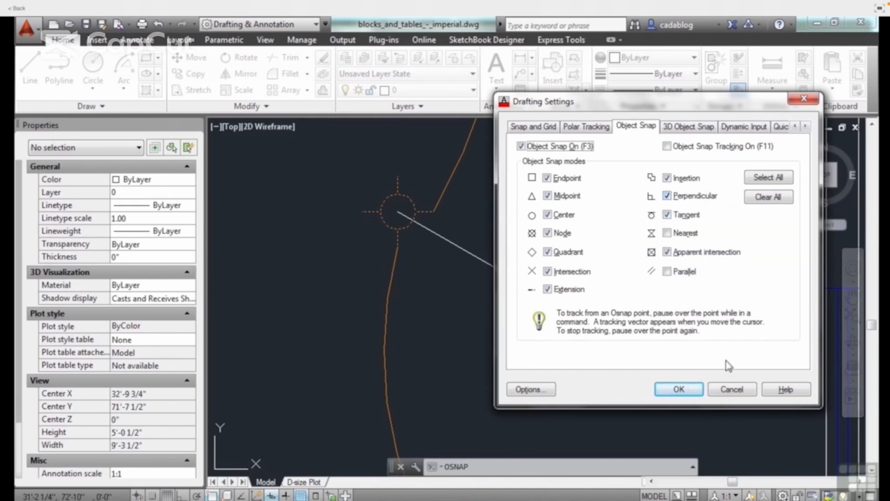
# Step: Accept the Drafting Settings with every object snap mode except Nearest and Parallel turned on
pyautogui.click(678, 388)
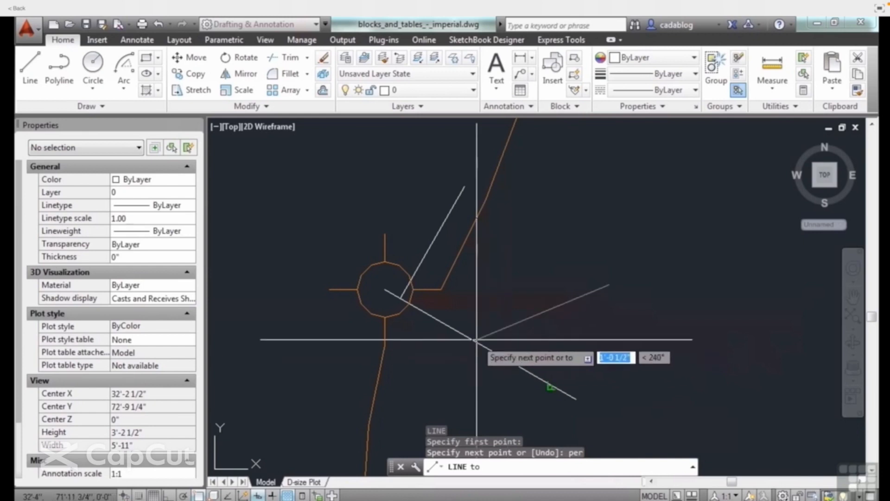
pyautogui.moveTo(493, 279)
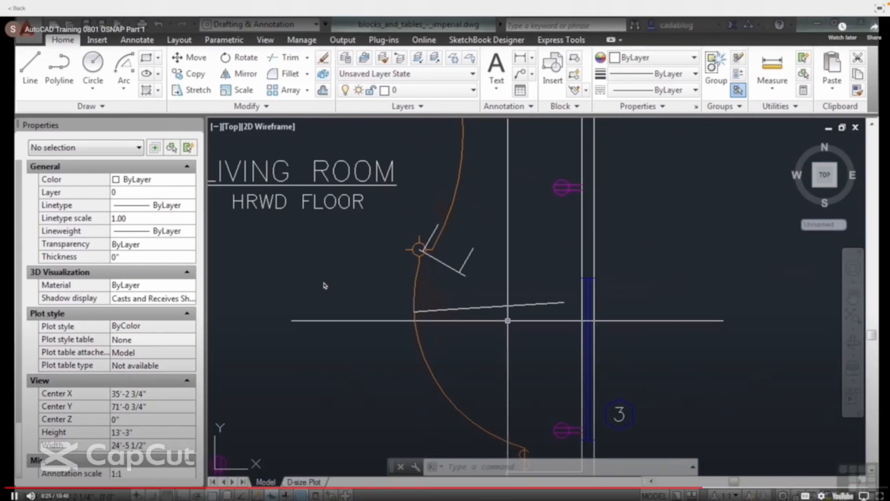
pyautogui.click(324, 285)
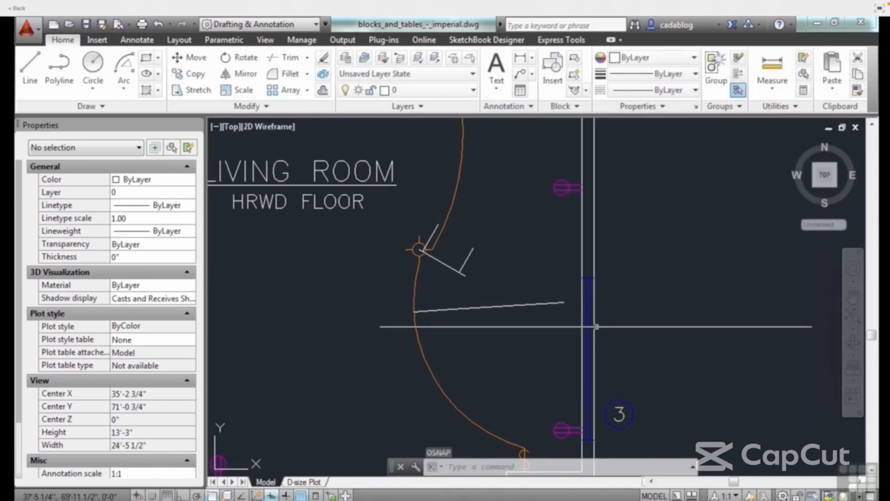
# Step: Draw a line about 2'-7 3/4" long from the open floor beside the wiring curve to a Nearest snap point on the curve
pyautogui.write('l')
pyautogui.press('Return')
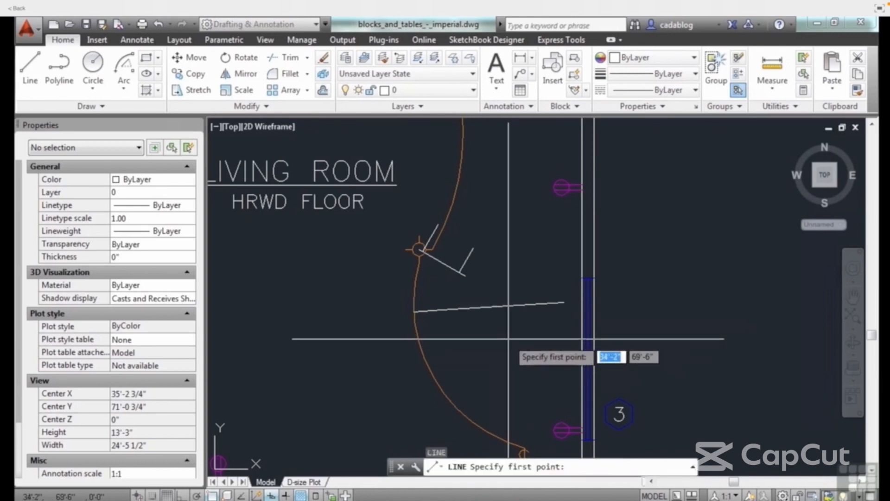
pyautogui.click(492, 344)
pyautogui.moveTo(502, 339)
pyautogui.mouseDown(button='middle')
pyautogui.moveTo(461, 318)
pyautogui.moveTo(436, 224)
pyautogui.moveTo(466, 243)
pyautogui.mouseUp(button='middle')
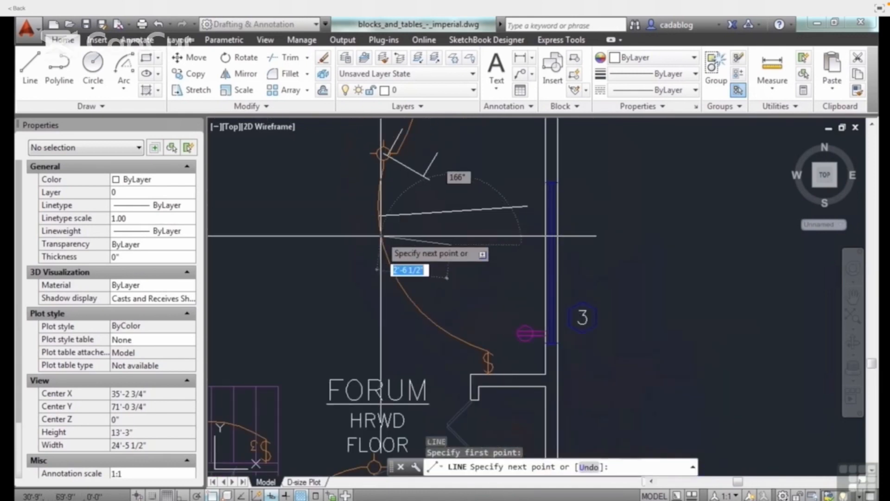
pyautogui.scroll(3, 383, 240)
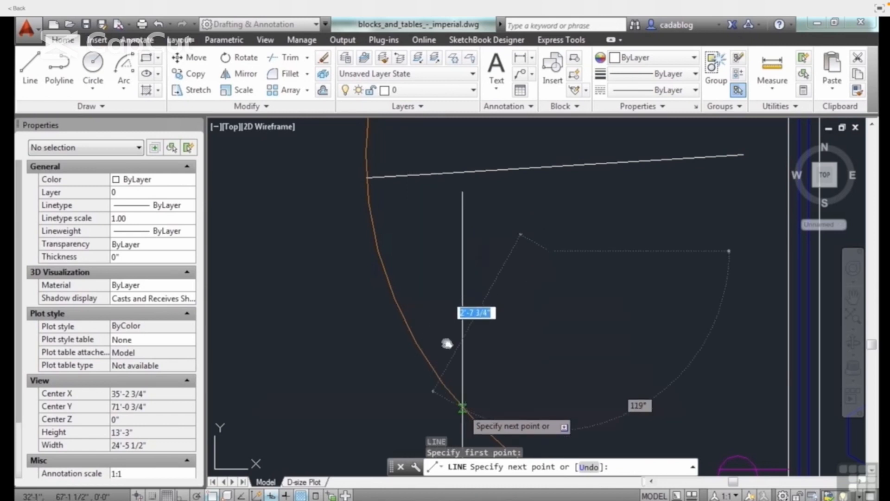
pyautogui.moveTo(462, 407); pyautogui.dragTo(433, 294, button='middle')
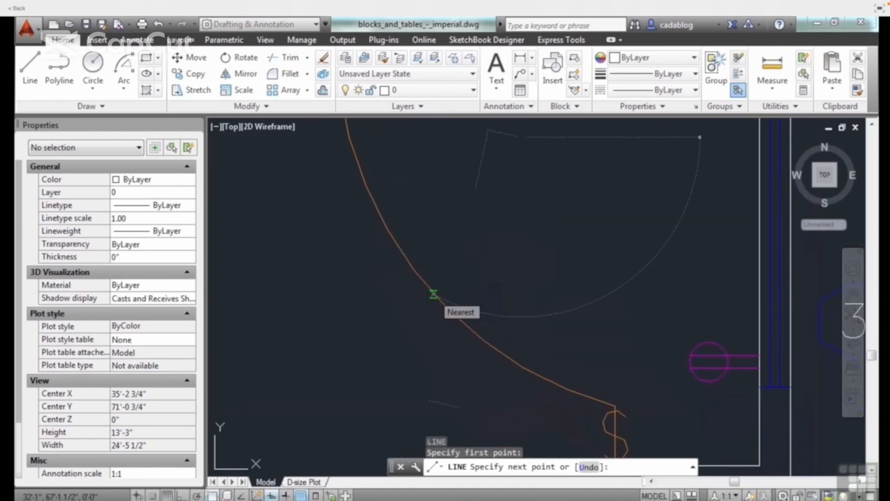
pyautogui.click(434, 294)
pyautogui.press('Return')
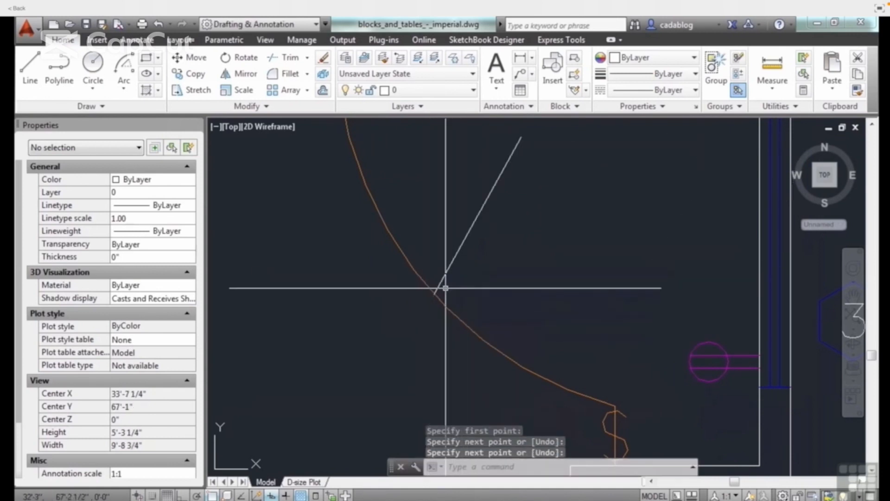
# Step: Regenerate the drawing with REGENALL at increasingly close range around the new line's endpoint on the wiring curve
pyautogui.scroll(5, 435, 292)
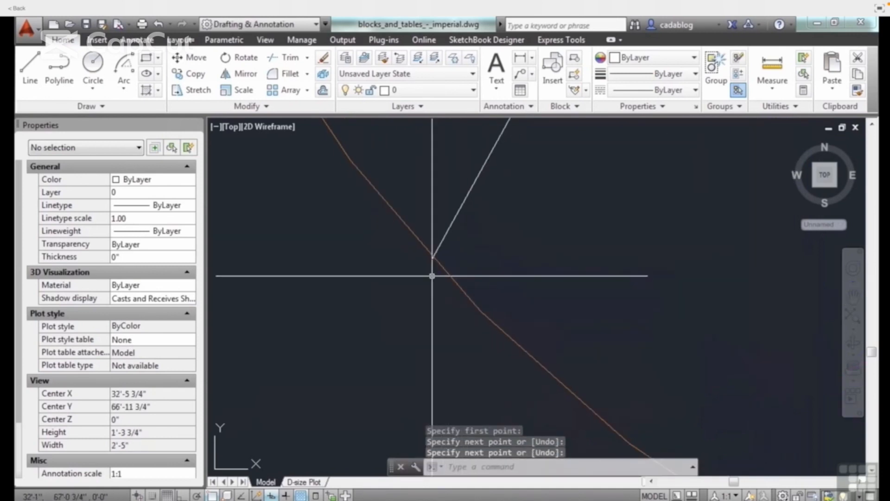
pyautogui.write('rea')
pyautogui.press('Return')
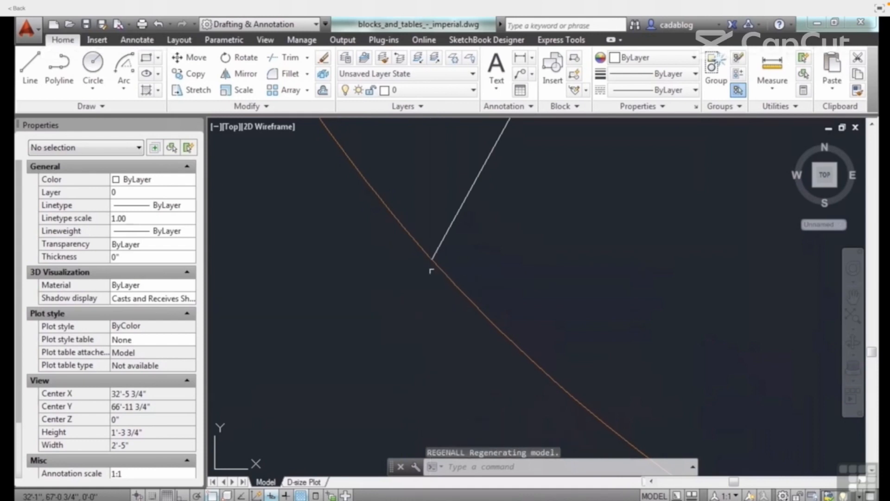
pyautogui.scroll(12, 431, 268)
pyautogui.scroll(5, 435, 206)
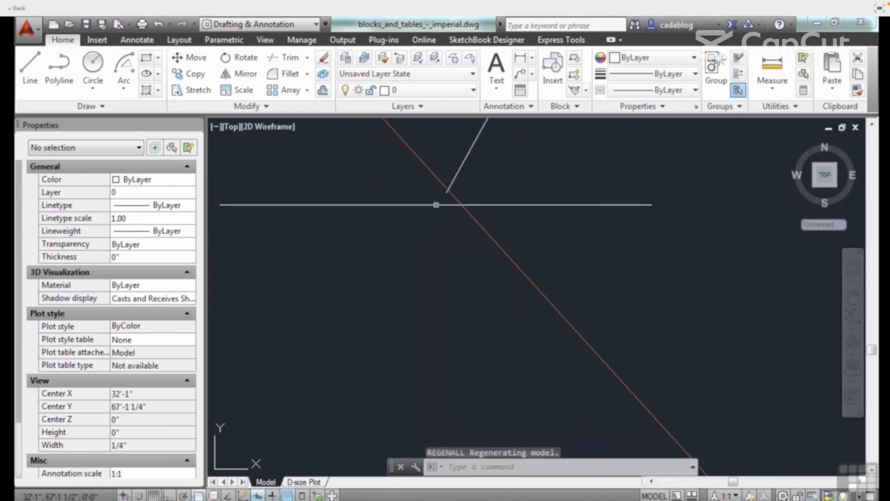
pyautogui.write('rea')
pyautogui.press('Return')
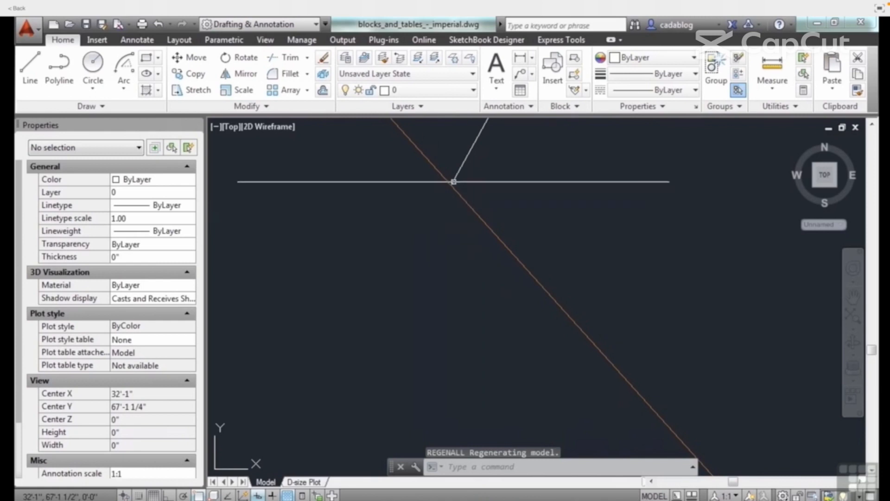
# Step: Select the new line and the wiring curve to inspect where they meet, and clear the selection
pyautogui.click(454, 183)
pyautogui.click(456, 189)
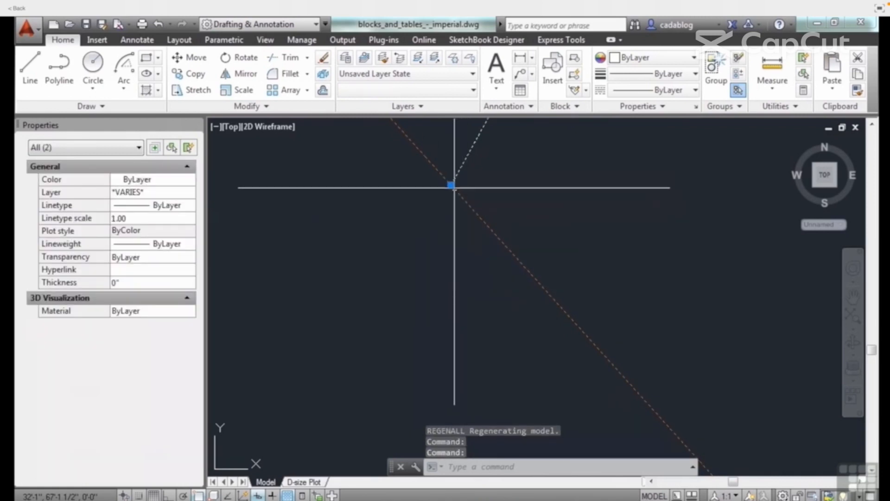
pyautogui.moveTo(451, 186)
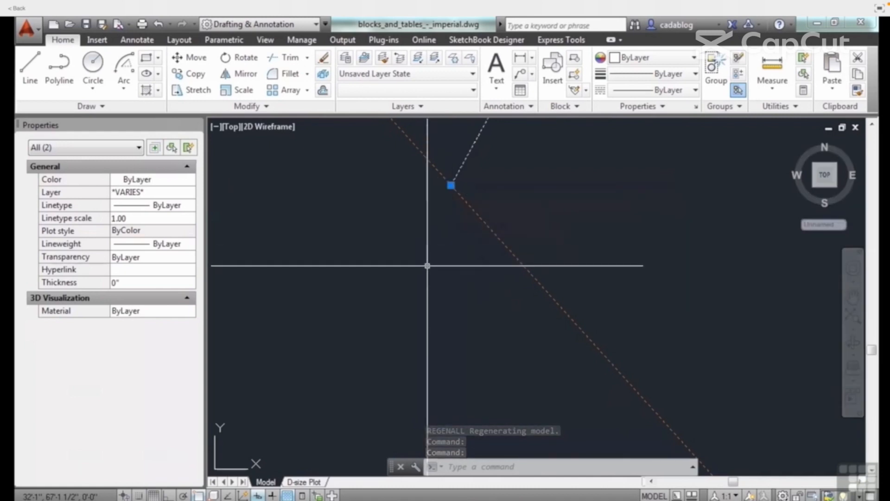
pyautogui.press('Escape')
pyautogui.press('Escape')
# Step: Enable every object snap mode except Parallel, including Nearest, and accept the Drafting Settings
pyautogui.scroll(-3, 423, 265)
pyautogui.scroll(-10, 423, 265)
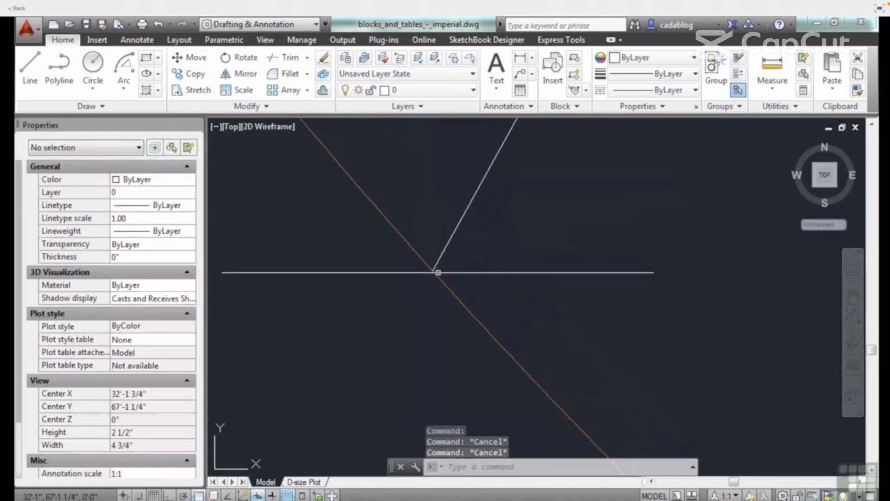
pyautogui.moveTo(500, 243); pyautogui.dragTo(499, 291, button='middle')
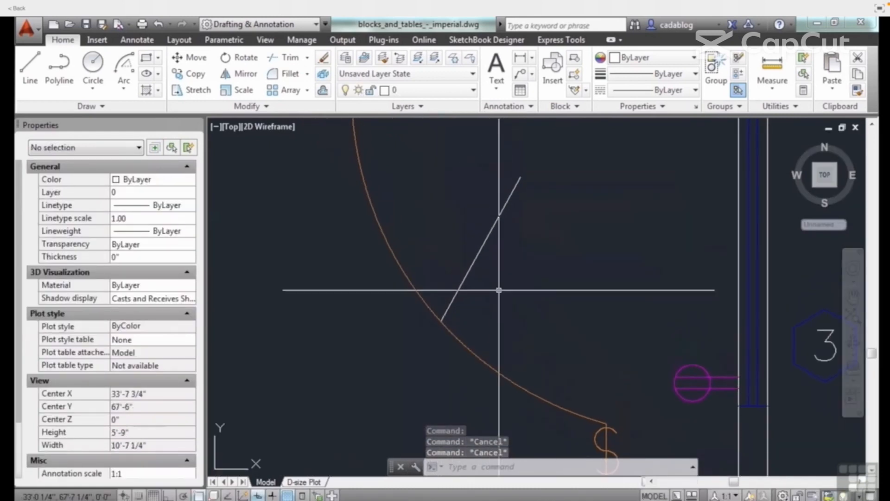
pyautogui.write('os')
pyautogui.press('Return')
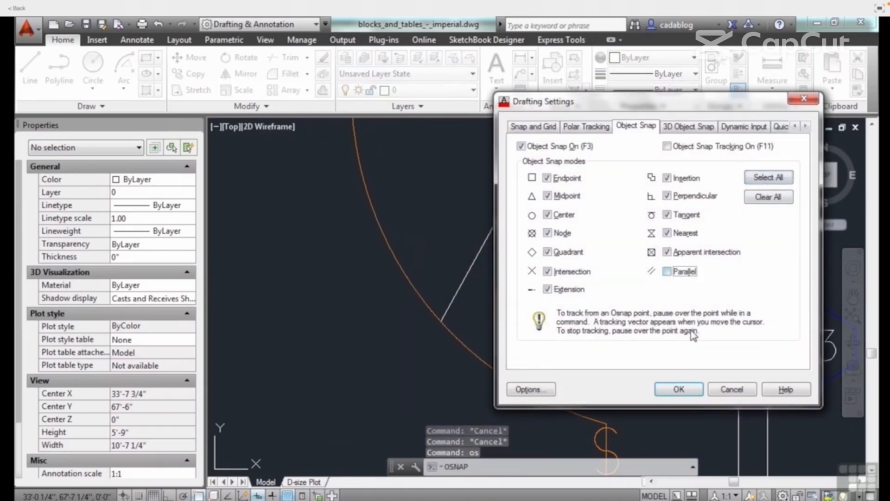
pyautogui.click(678, 388)
# Step: Try a line from the open floor to the wiring curve with the Nearest running snap on, and cancel it
pyautogui.write('l')
pyautogui.press('Return')
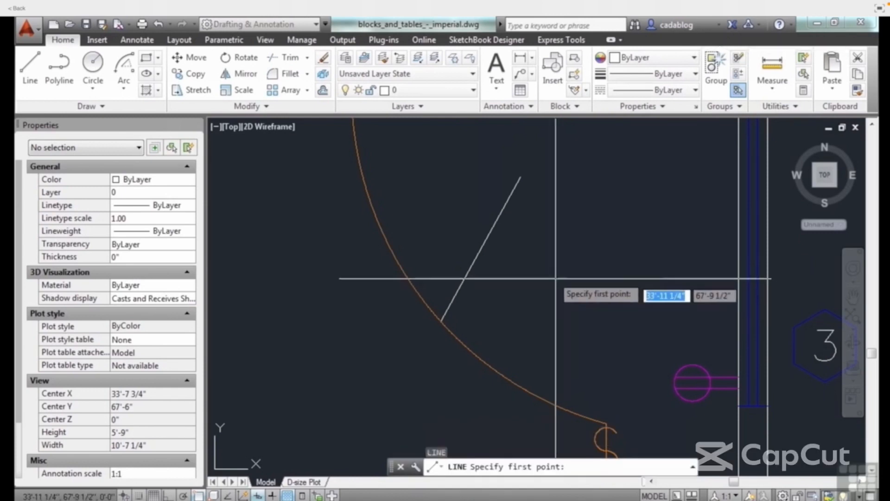
pyautogui.click(489, 339)
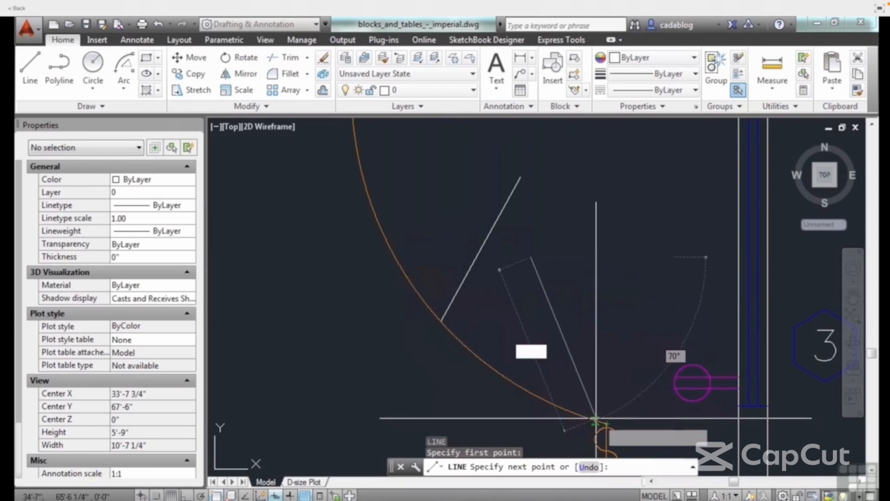
pyautogui.press('Escape')
pyautogui.press('Escape')
# Step: Turn off the Nearest object snap mode and accept the Drafting Settings
pyautogui.write('o')
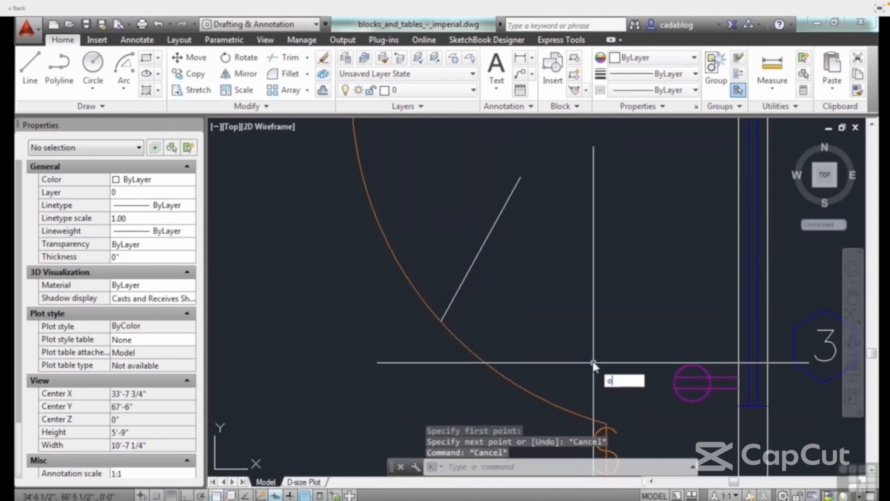
pyautogui.write('s')
pyautogui.press('Return')
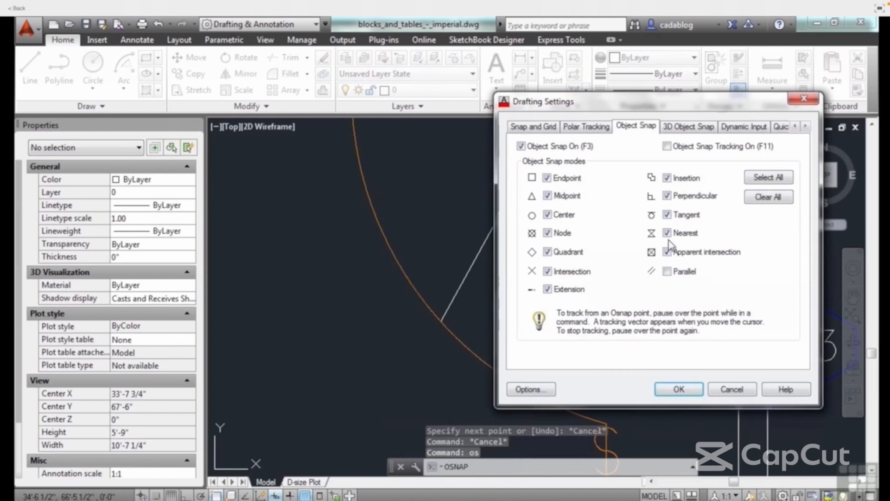
pyautogui.click(679, 390)
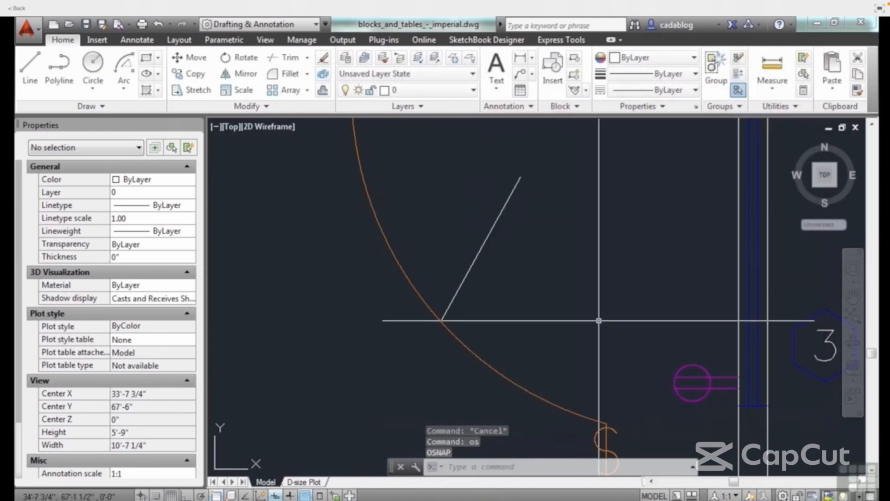
# Step: Try a line from the open floor toward the wiring curve with Nearest off, and cancel it
pyautogui.write('l')
pyautogui.press('Return')
pyautogui.click(566, 227)
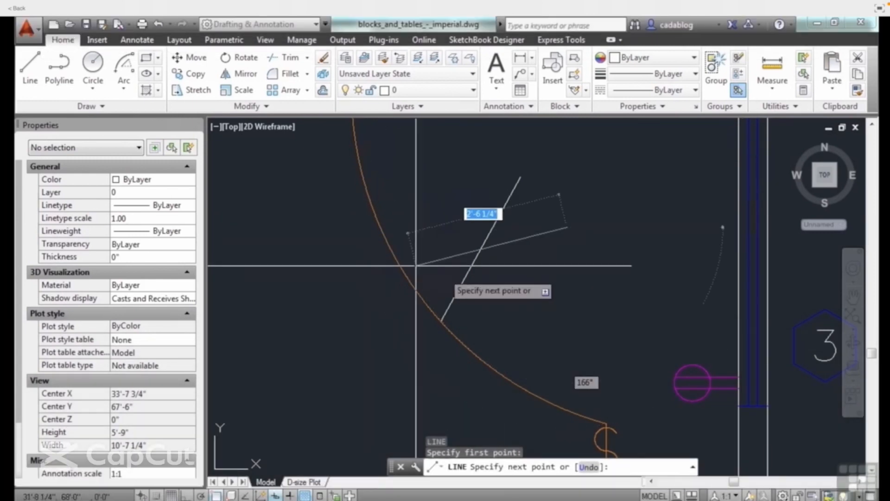
pyautogui.press('Escape')
# Step: Draw a line from the open floor to the wiring curve close to the switch symbol, using the nea override for its end point
pyautogui.press('Return')
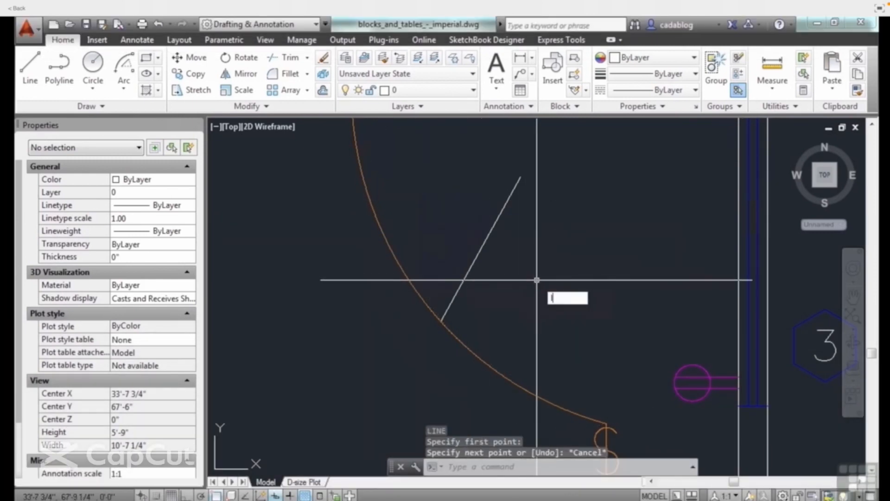
pyautogui.click(577, 261)
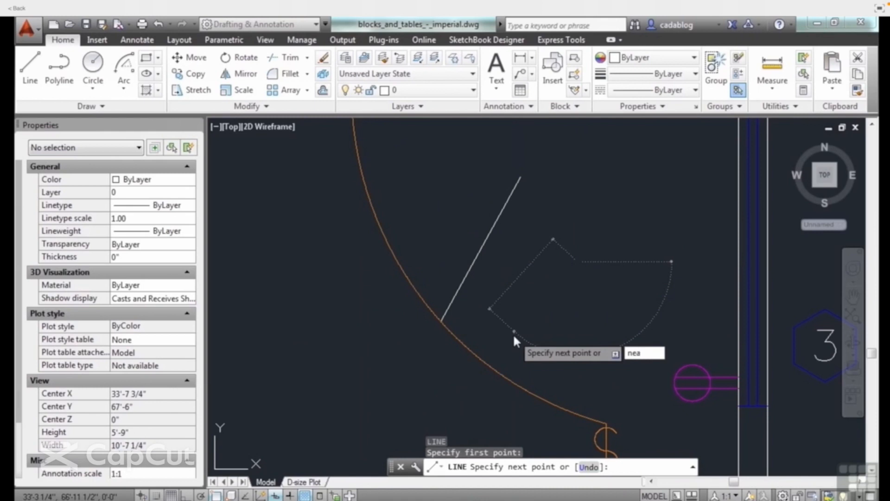
pyautogui.press('Return')
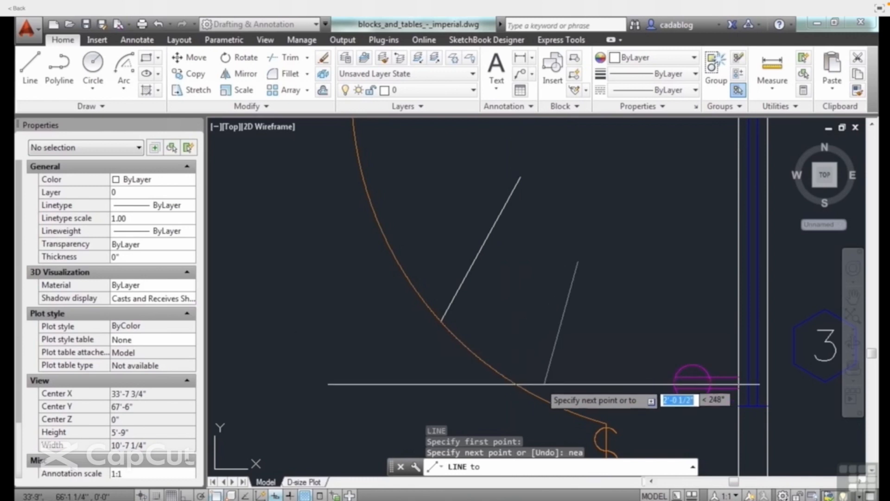
pyautogui.scroll(4, 602, 428)
pyautogui.scroll(4, 509, 357)
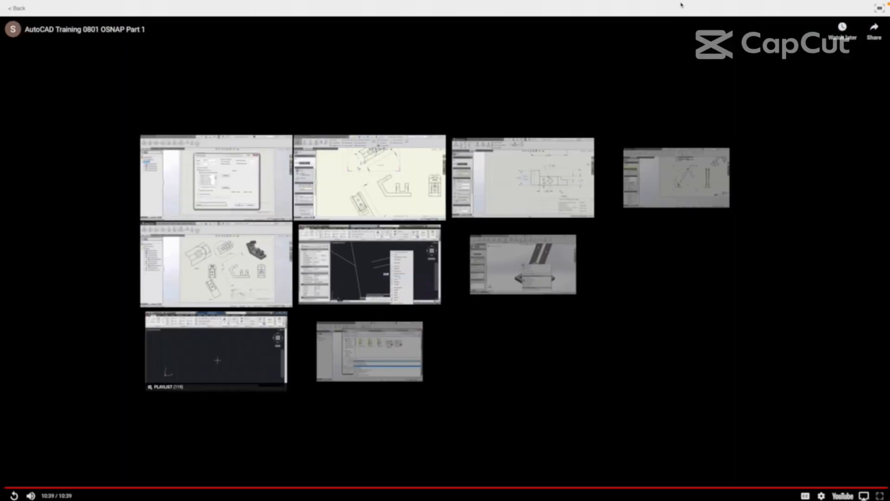
# Step: Switch to the course library, open lesson Master Class For AutoCad 73 (AutoCAD Training 0802 OSNAP Part 2) full screen and start its playback
pyautogui.moveTo(694, 9)
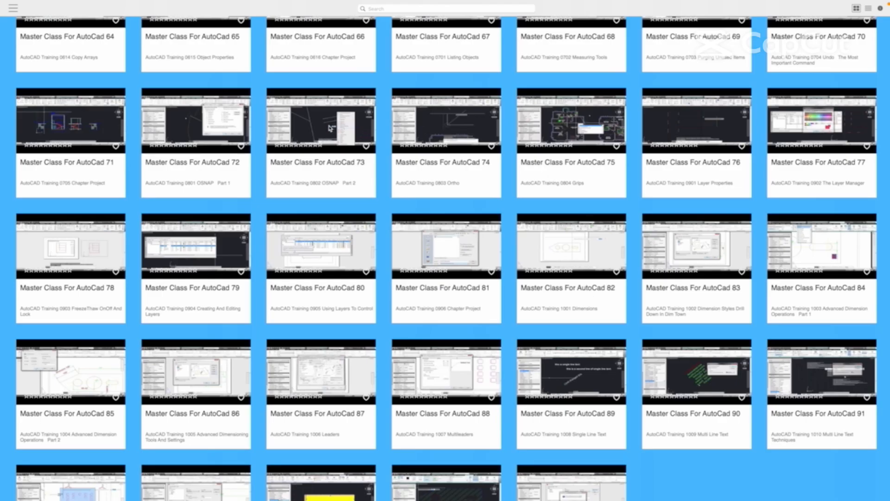
pyautogui.click(327, 166)
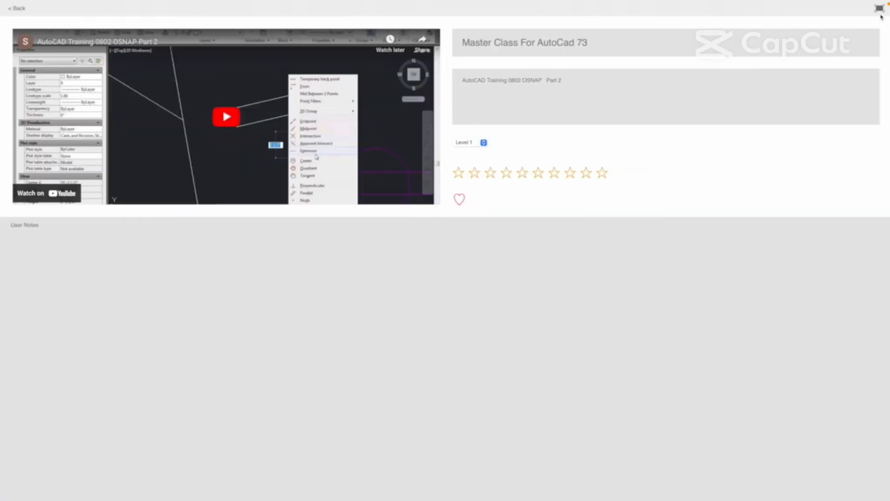
pyautogui.click(879, 10)
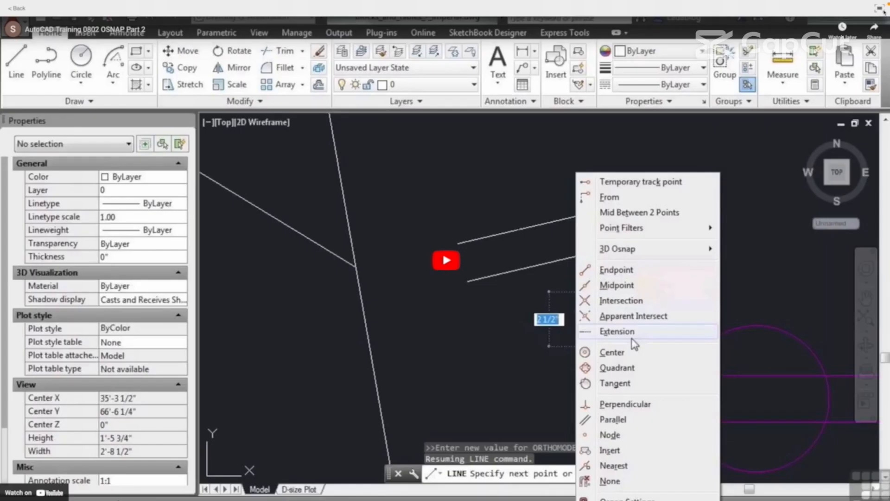
pyautogui.click(449, 264)
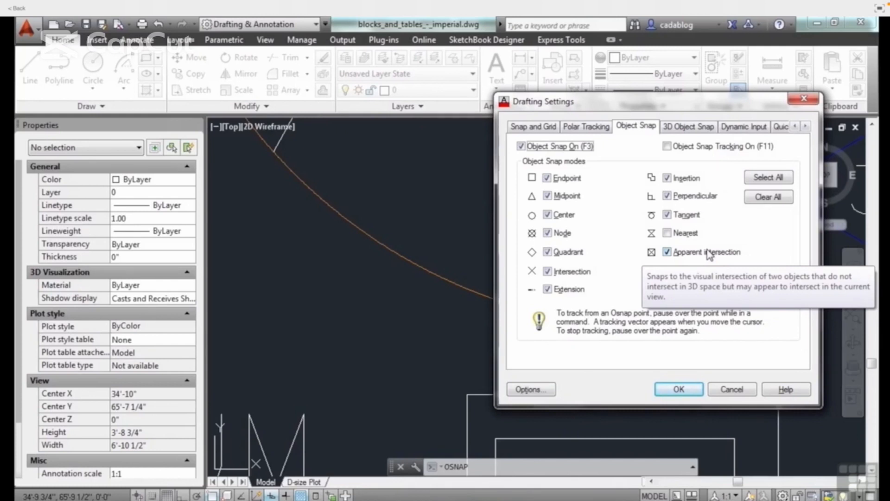
# Step: Accept the Drafting Settings with Apparent intersection on and draw a line about 9 3/4" long above the magenta outlet symbol
pyautogui.click(678, 389)
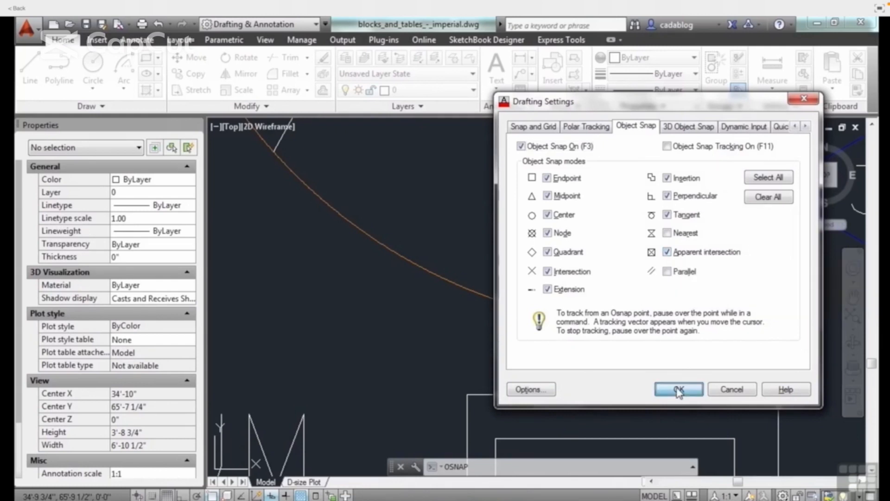
pyautogui.write('line')
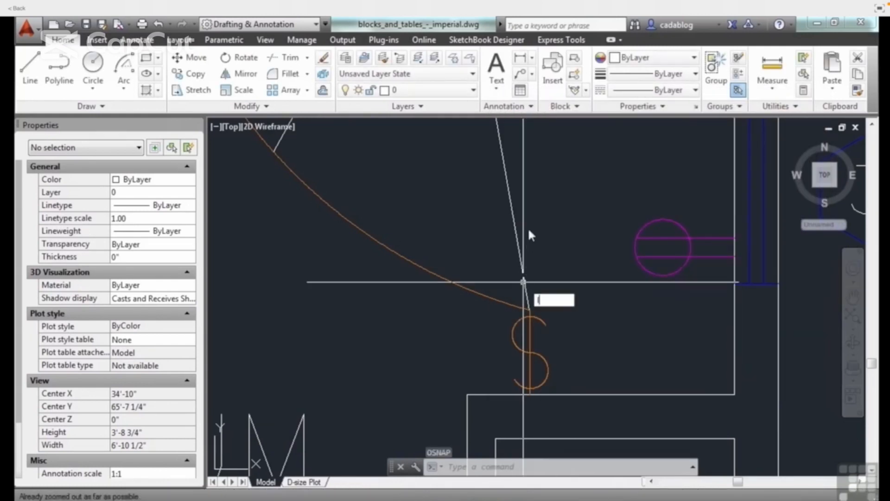
pyautogui.press('Return')
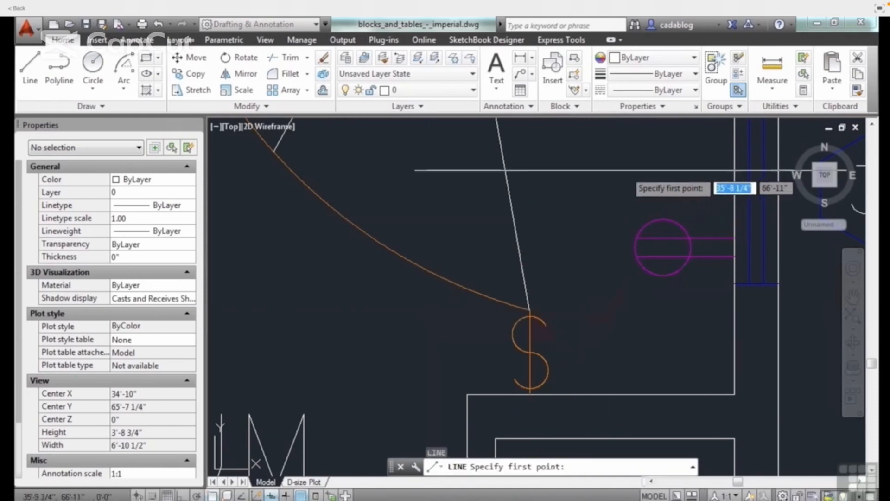
pyautogui.click(641, 166)
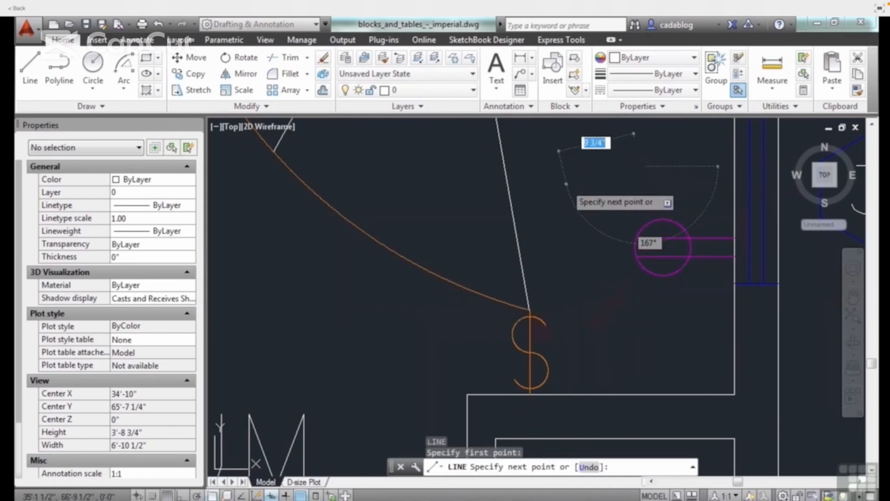
pyautogui.click(566, 184)
pyautogui.press('Return')
# Step: Draw a line about 1'-4 3/4" long from the open floor to the apparent intersection of the short line and the long line
pyautogui.moveTo(544, 267); pyautogui.dragTo(492, 321, button='middle')
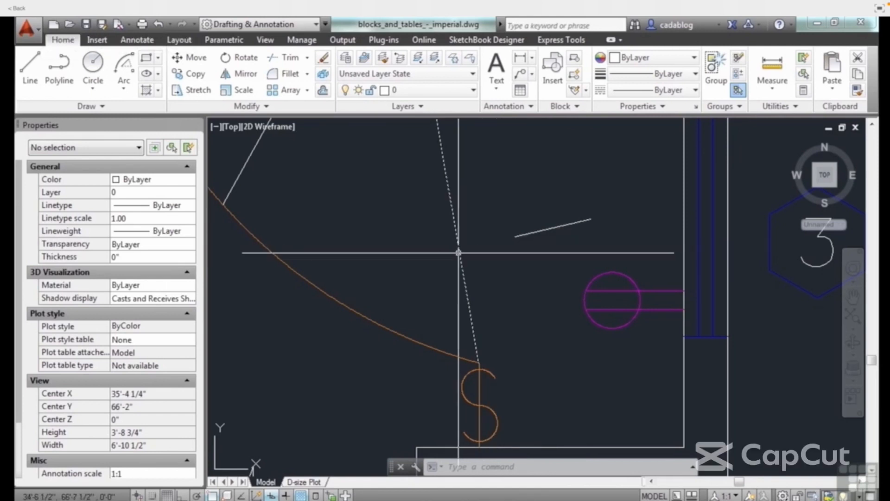
pyautogui.write('l')
pyautogui.press('Return')
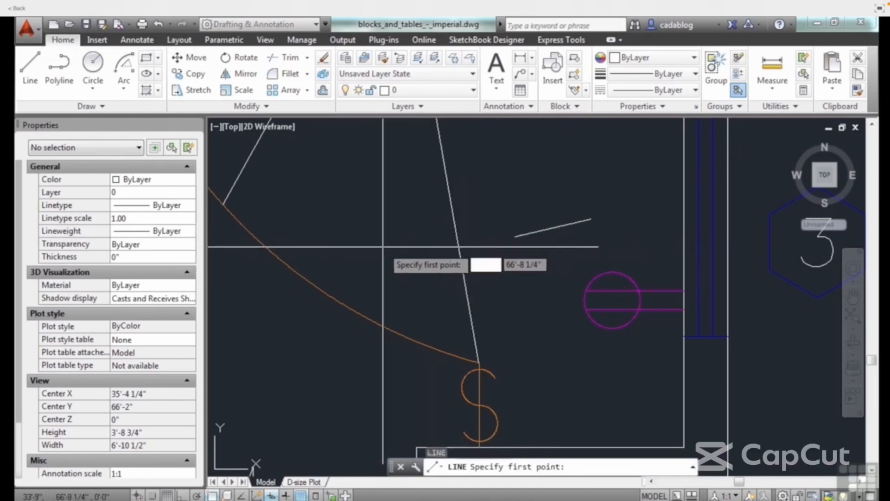
pyautogui.click(347, 176)
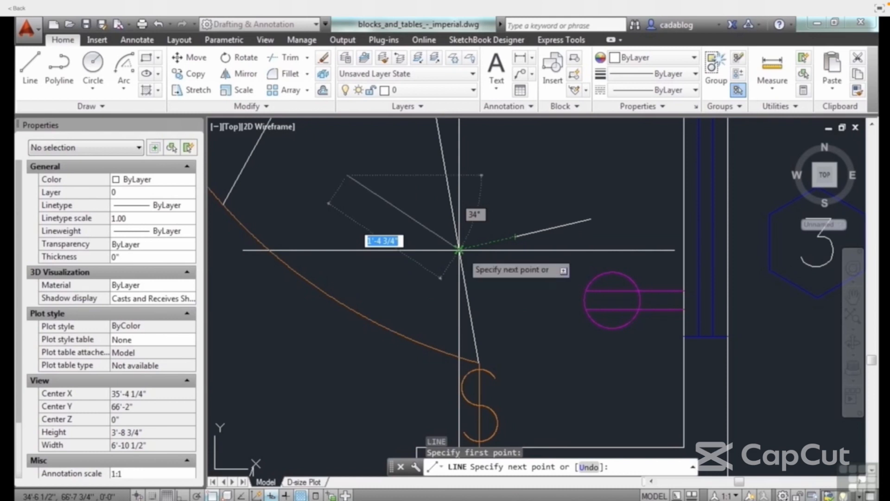
pyautogui.click(459, 249)
pyautogui.press('Return')
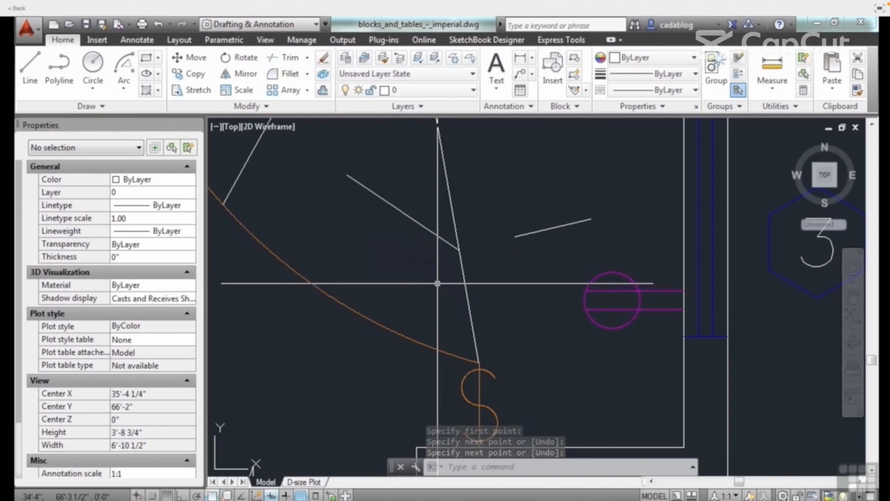
# Step: Extend the short line above the outlet symbol to the long line as its boundary edge
pyautogui.write('ex')
pyautogui.press('Return')
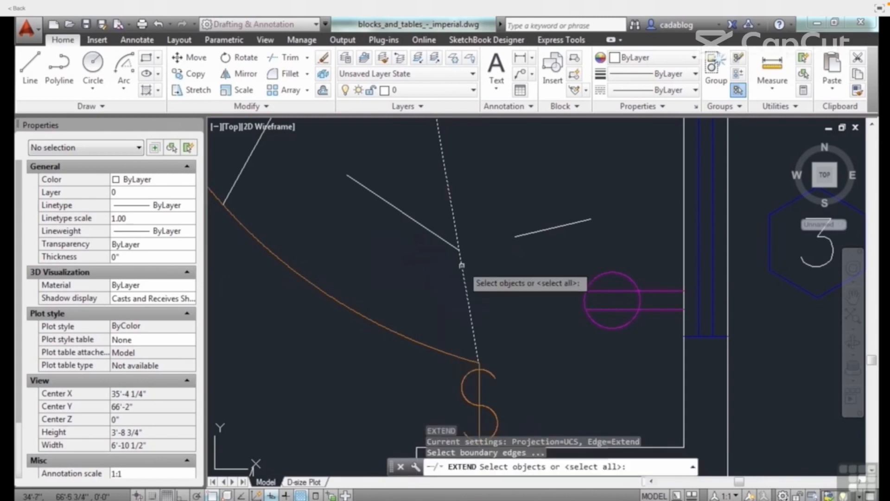
pyautogui.click(463, 265)
pyautogui.press('Return')
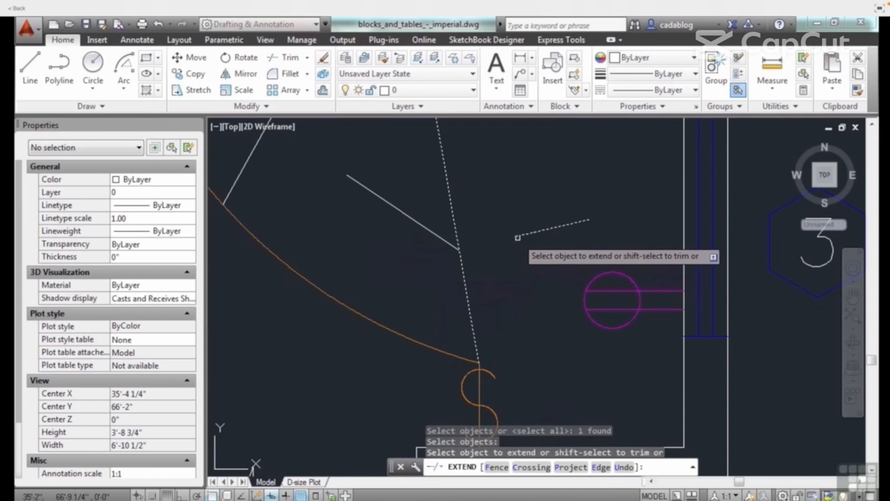
pyautogui.click(528, 234)
pyautogui.press('Return')
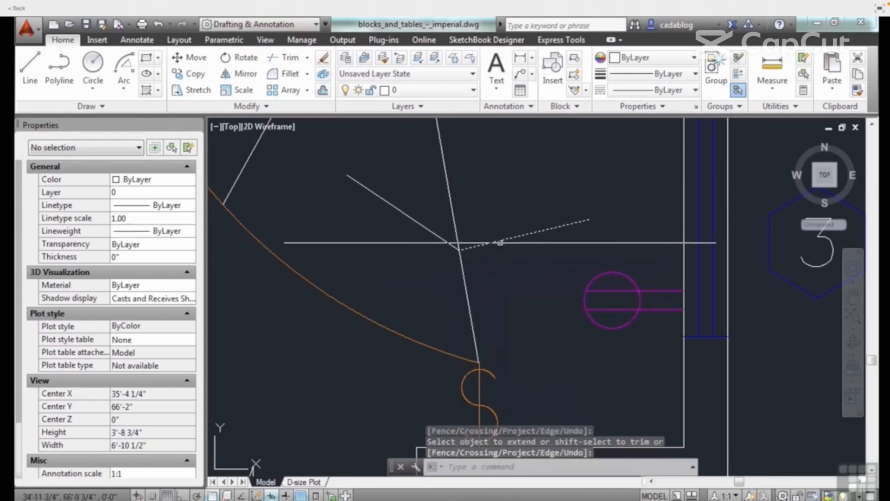
# Step: Break the extended short line with the First point option, removing the part between a point on it and the long line
pyautogui.write('br')
pyautogui.press('Return')
pyautogui.click(496, 242)
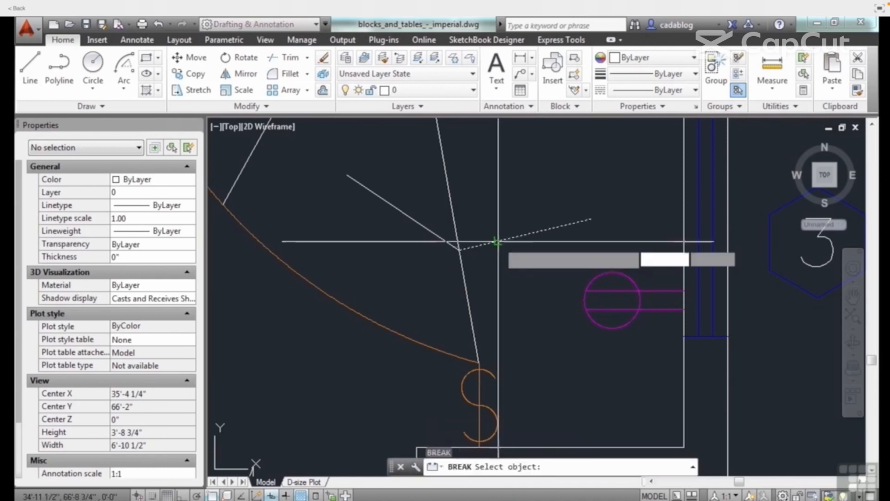
pyautogui.write('f')
pyautogui.press('Return')
pyautogui.click(495, 241)
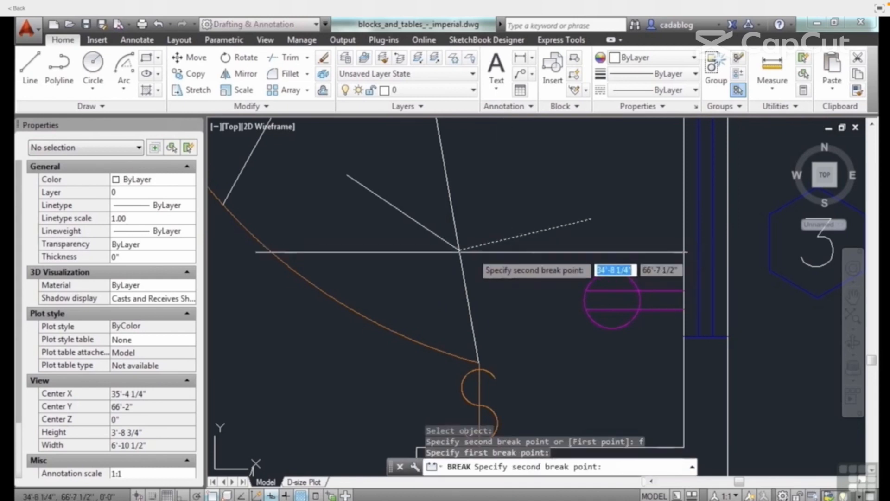
pyautogui.click(464, 252)
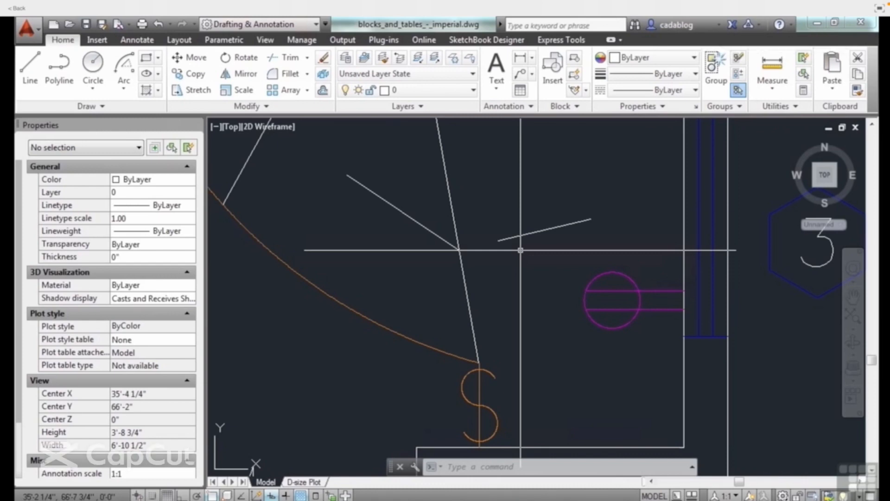
# Step: Review the active object snap modes in the Drafting Settings and close the dialog
pyautogui.write('os')
pyautogui.press('Return')
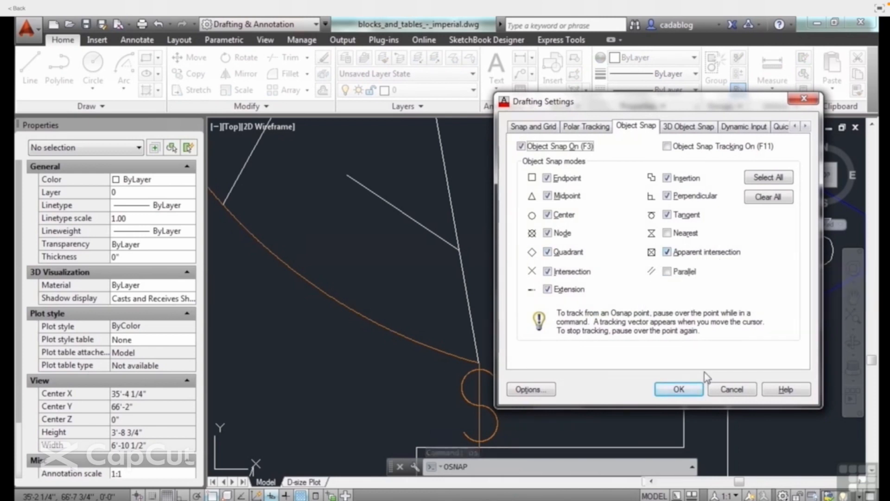
pyautogui.click(690, 388)
# Step: Delete the angled line that ends at the apparent intersection on the long line
pyautogui.click(435, 225)
pyautogui.click(393, 253)
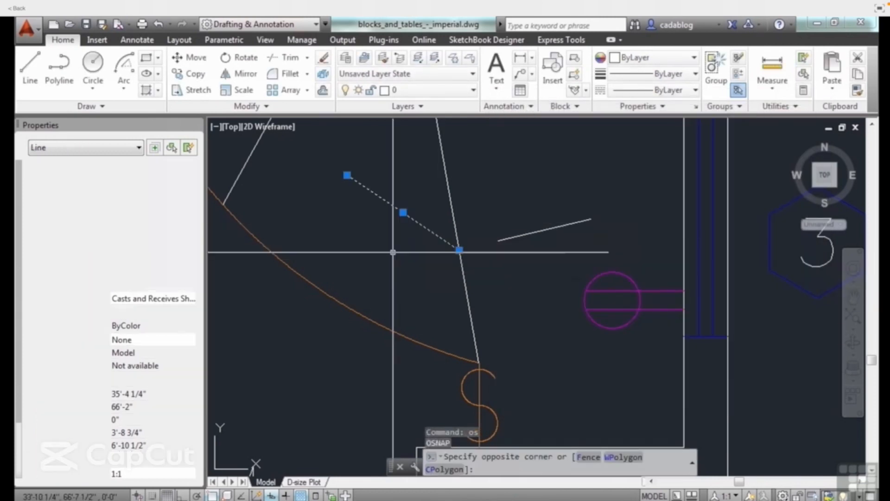
pyautogui.press('Delete')
# Step: Draw a new angled line from the open floor to the apparent intersection of the short line and the long line
pyautogui.write('l')
pyautogui.press('Return')
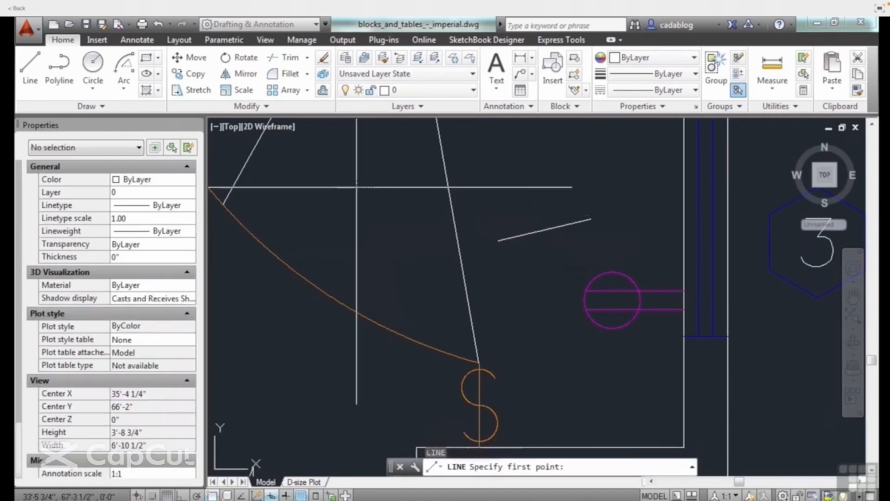
pyautogui.click(357, 188)
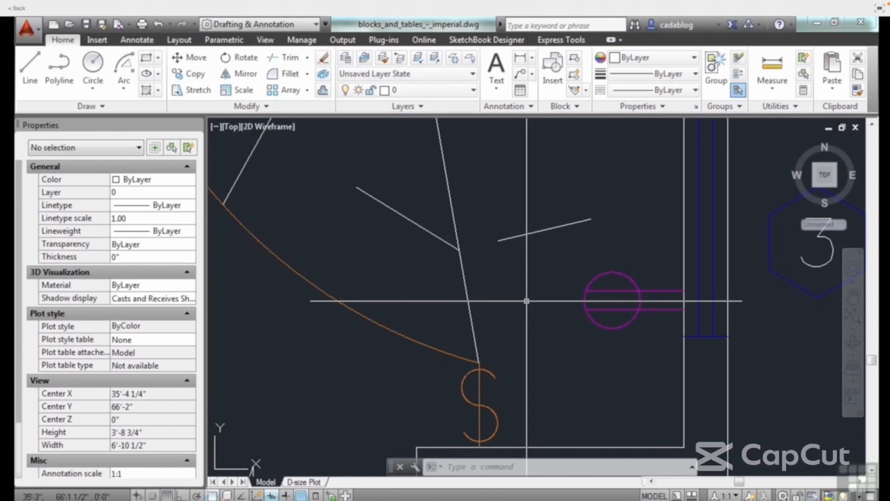
# Step: Check the Extension, Parallel and other running object snap modes in the Drafting Settings, leaving them as they are
pyautogui.write('s')
pyautogui.press('Return')
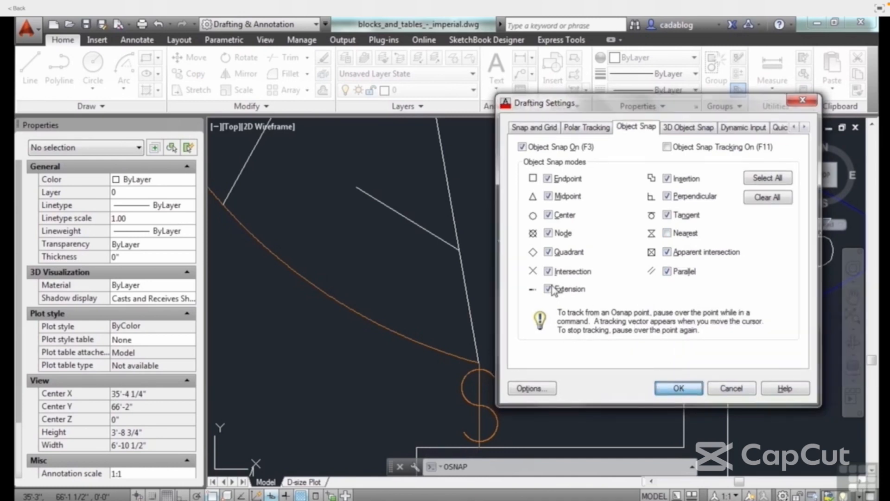
pyautogui.press('Return')
# Step: Draw a line about 7 1/2" long from the open floor to a point on the separate short angled line
pyautogui.write('l')
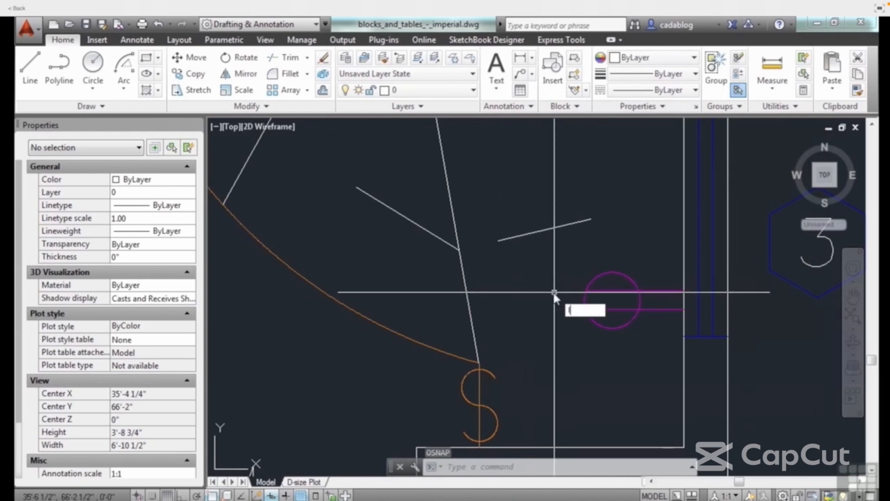
pyautogui.press('Return')
pyautogui.click(501, 288)
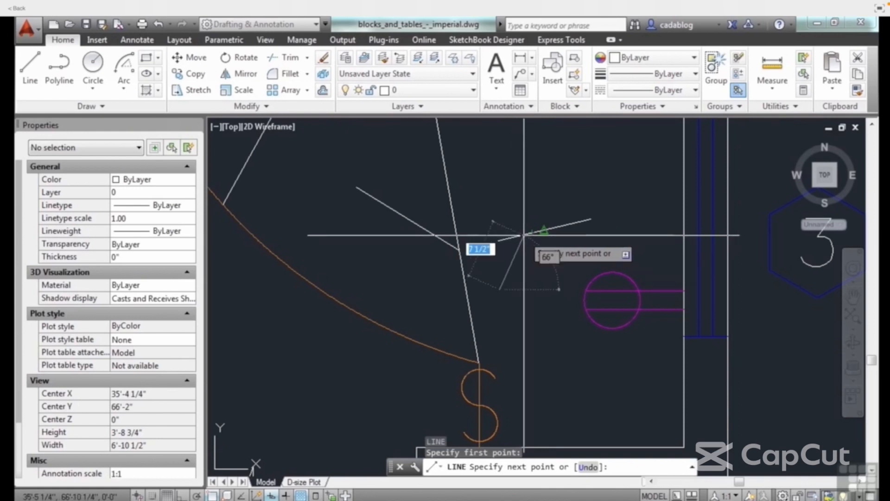
pyautogui.scroll(4, 524, 235)
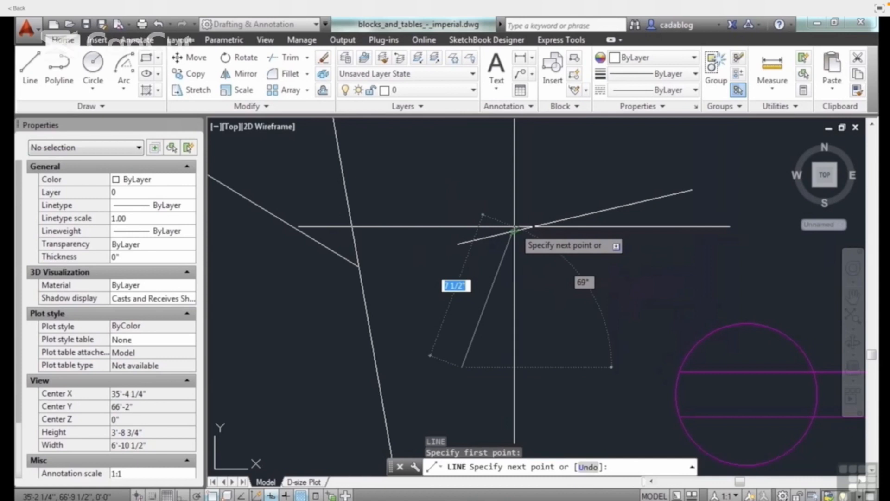
pyautogui.click(514, 229)
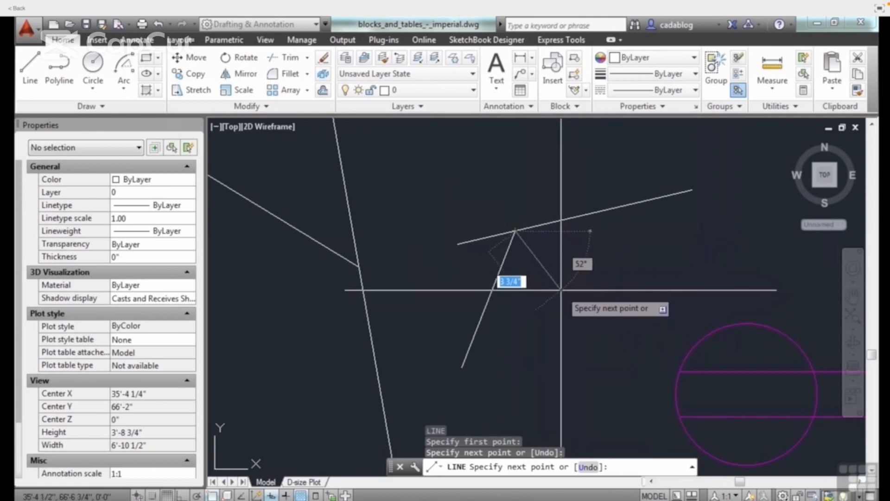
pyautogui.press('Escape')
# Step: Erase the line that joins the open floor to the separate short angled line
pyautogui.write('e')
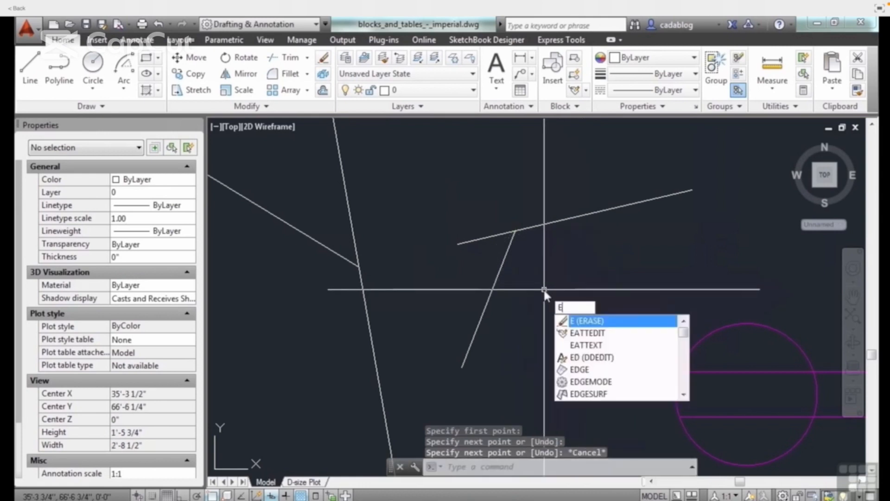
pyautogui.press('Return')
pyautogui.click(536, 291)
pyautogui.click(489, 276)
pyautogui.press('Return')
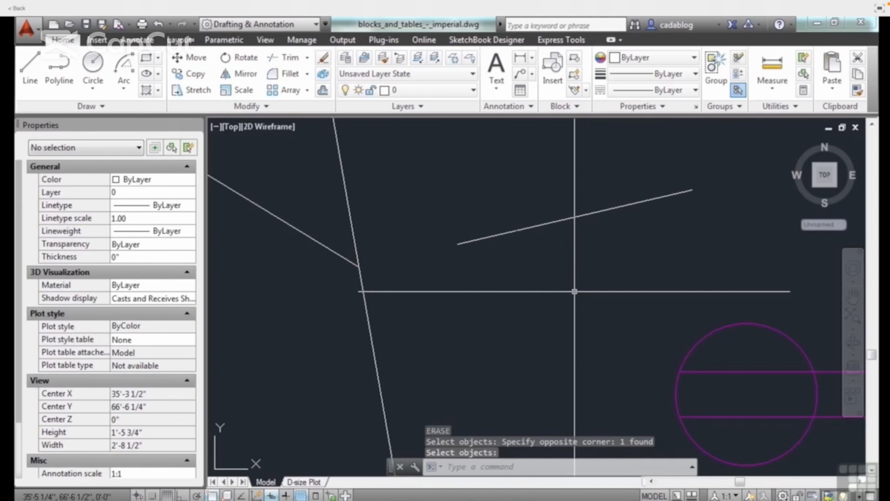
# Step: Offset the separate short angled line to its lower side by a distance of about 3 1/2" picked between two points
pyautogui.write('of')
pyautogui.press('Return')
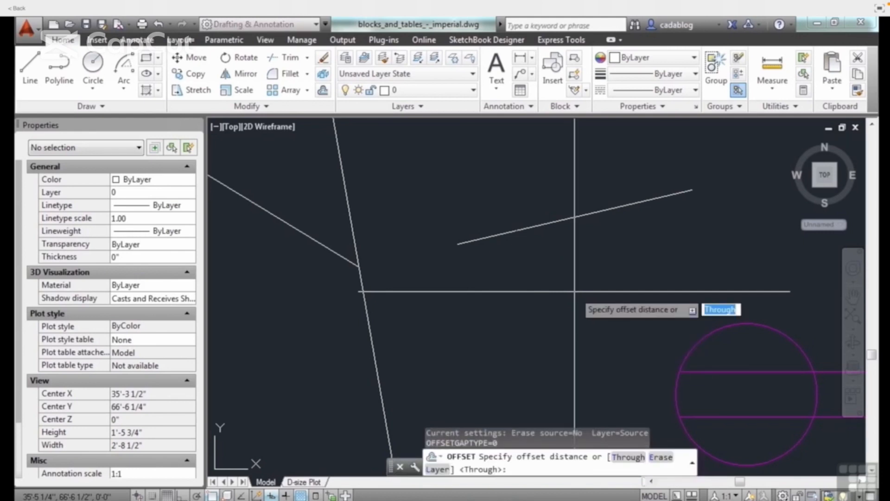
pyautogui.click(574, 276)
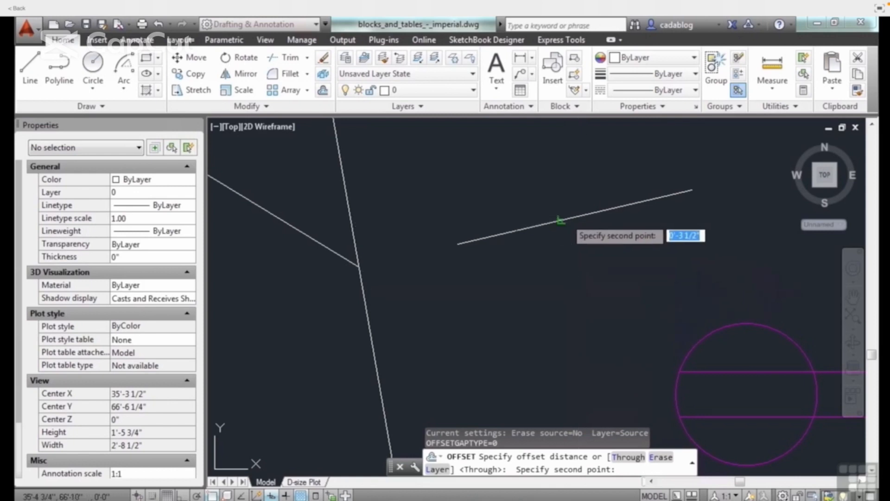
pyautogui.click(565, 218)
pyautogui.click(592, 273)
pyautogui.press('Return')
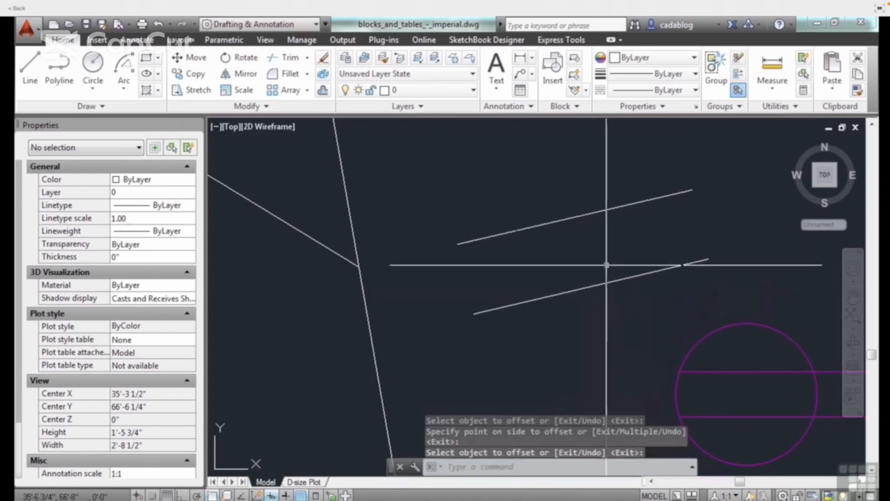
# Step: Erase the offset copy below the separate short angled line
pyautogui.write('e')
pyautogui.press('Return')
pyautogui.click(602, 269)
pyautogui.click(589, 318)
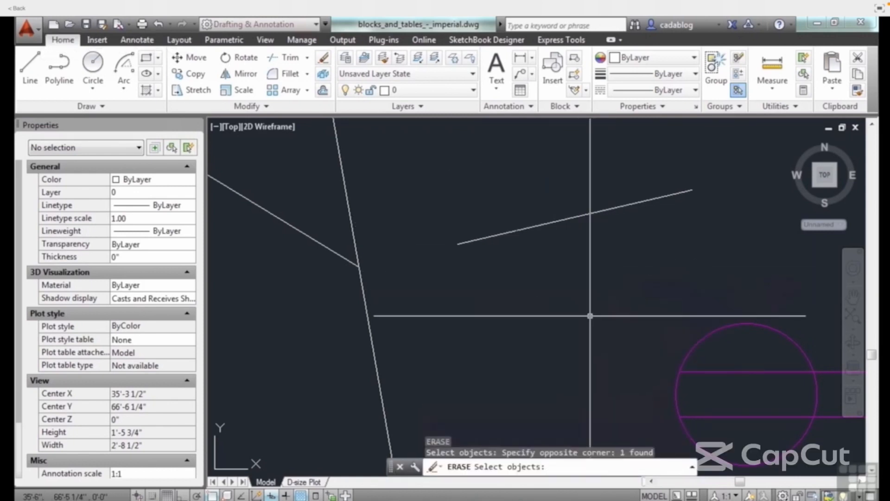
pyautogui.press('Return')
# Step: Draw a line just below the separate short angled line, using the Parallel object snap to match its direction
pyautogui.write('l')
pyautogui.press('Return')
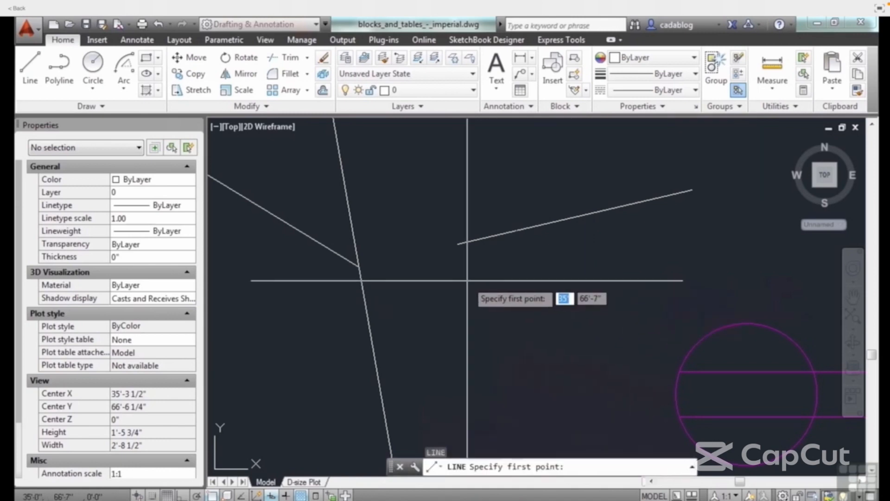
pyautogui.click(467, 280)
pyautogui.write('par')
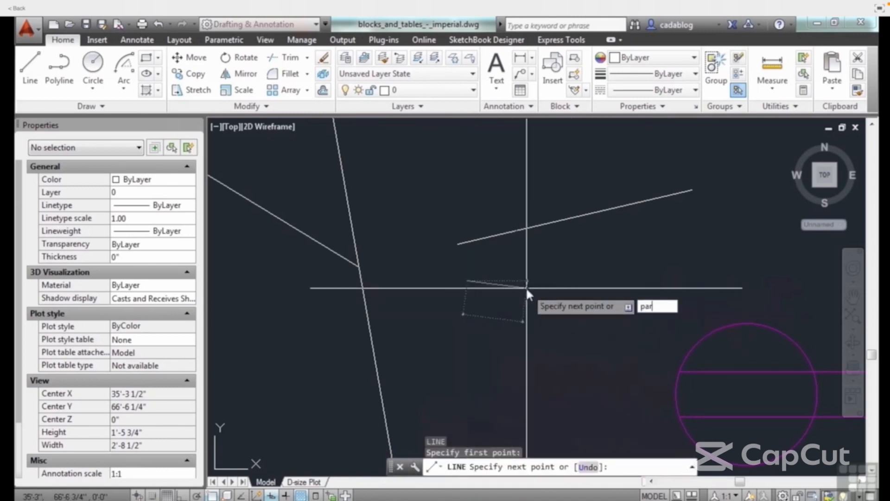
pyautogui.press('Return')
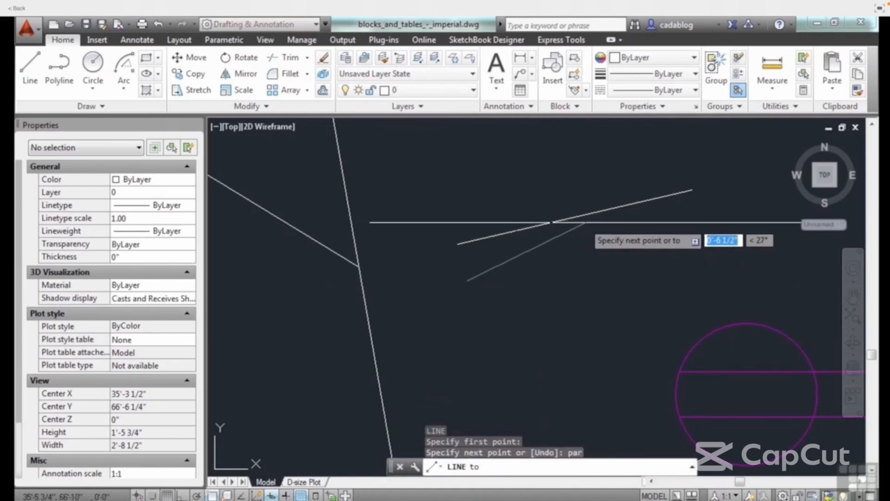
pyautogui.click(599, 229)
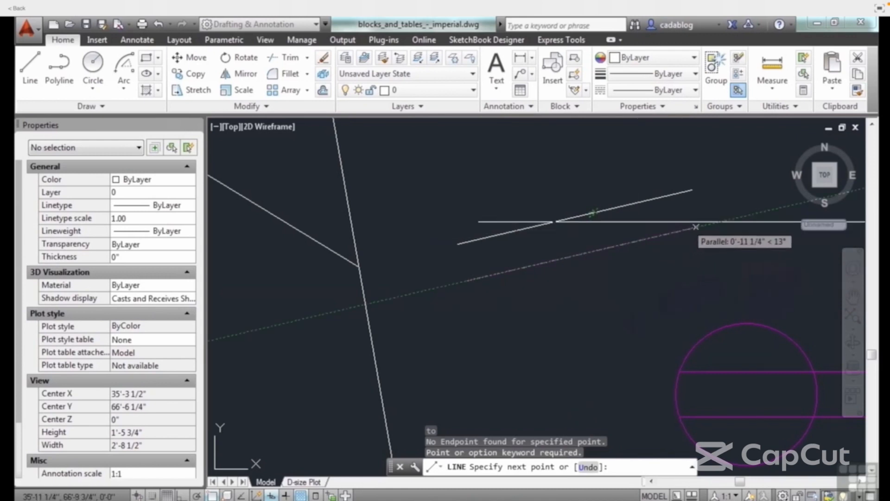
pyautogui.click(644, 240)
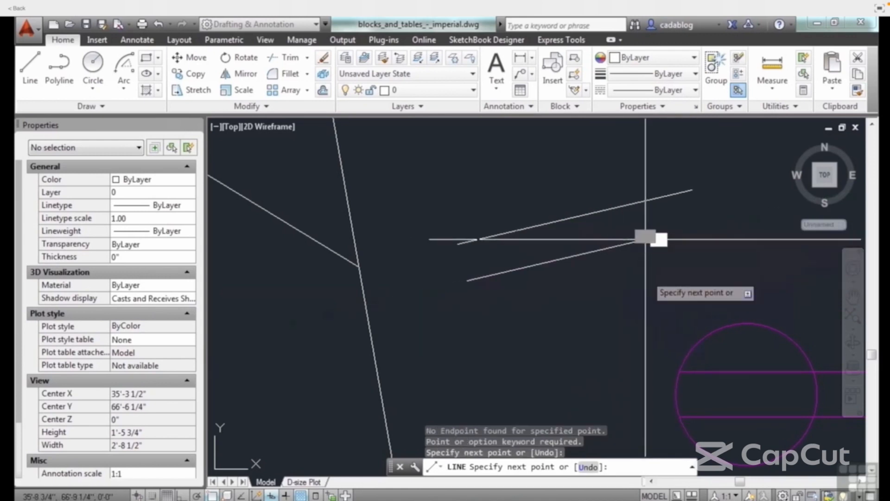
pyautogui.press('Return')
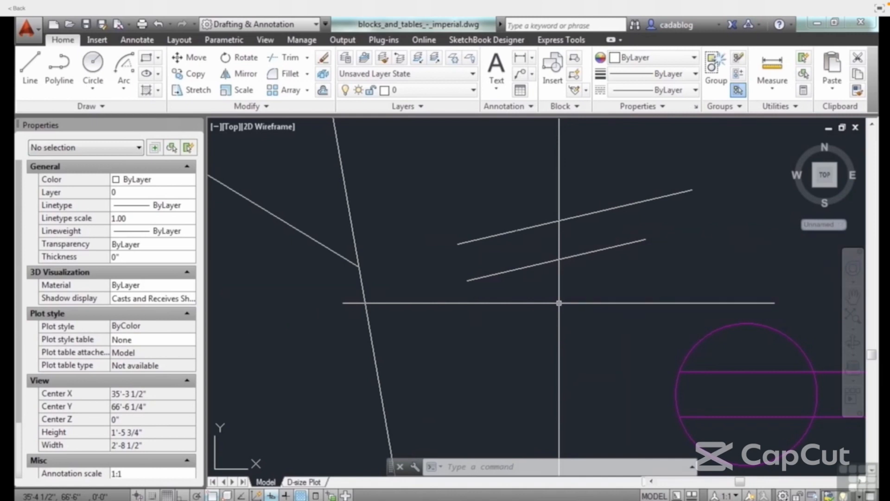
# Step: Turn off the Parallel running object snap mode in the Drafting Settings and apply the change
pyautogui.write('os')
pyautogui.press('Return')
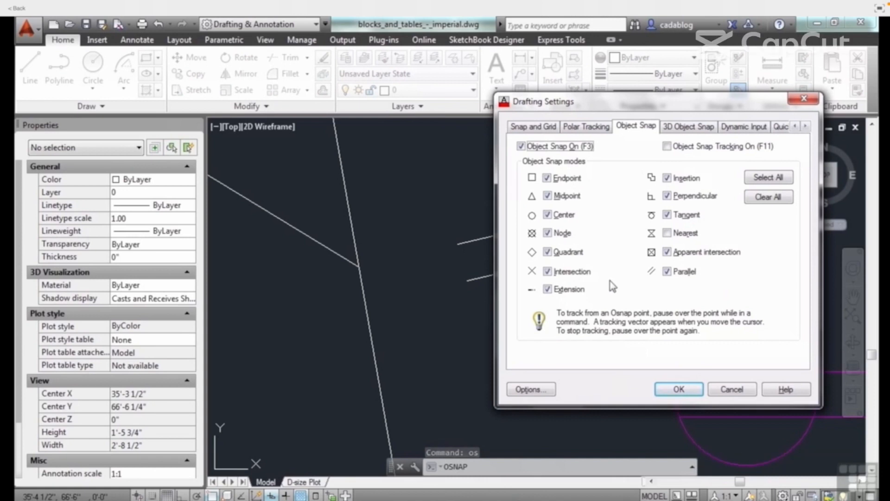
pyautogui.click(675, 273)
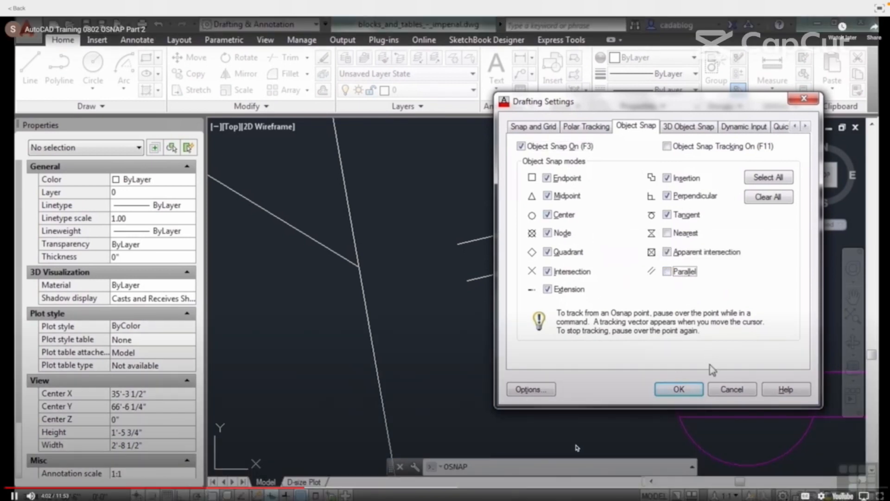
pyautogui.click(686, 389)
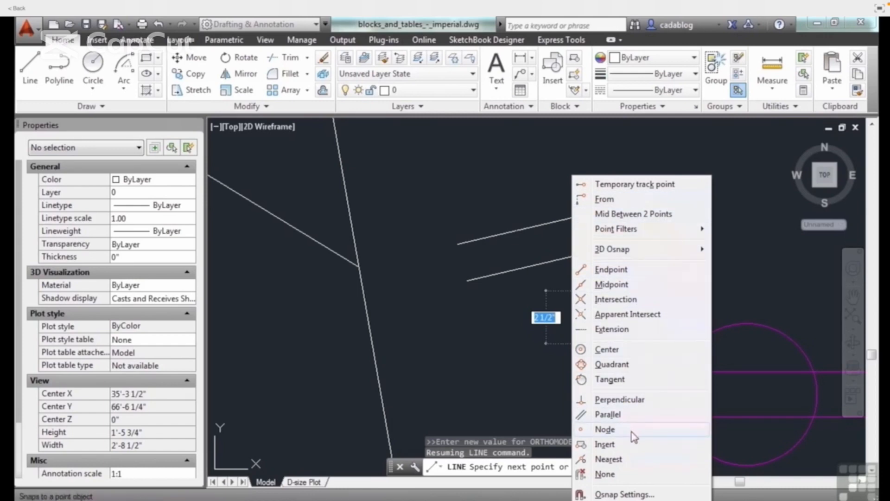
pyautogui.click(540, 366)
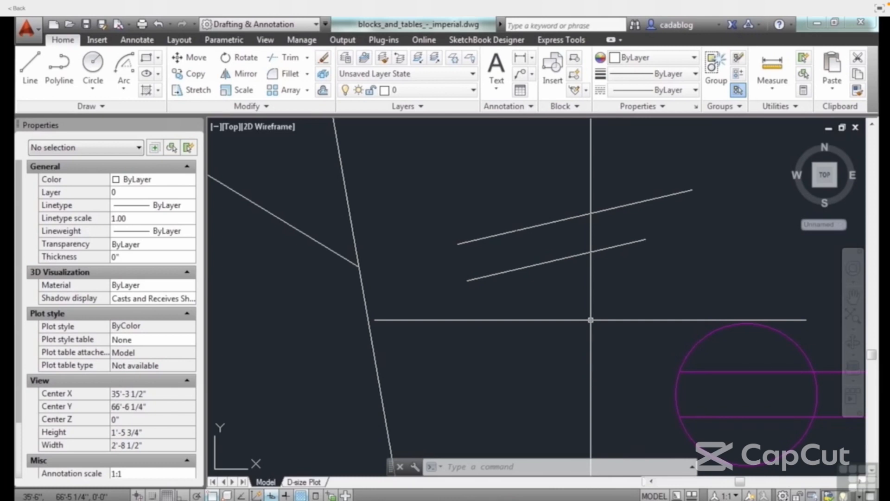
# Step: Turn on Object Snap Tracking, toggle it off and on again in the Drafting Settings, and confirm
pyautogui.press('F11')
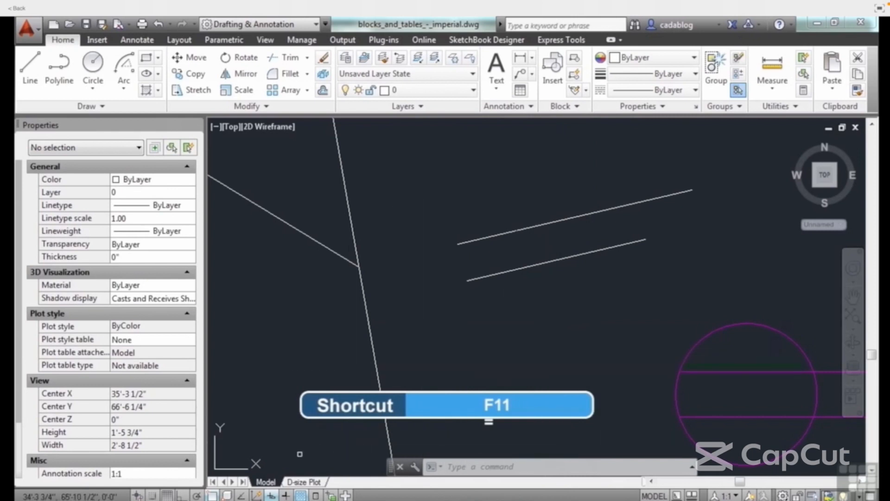
pyautogui.click(241, 494)
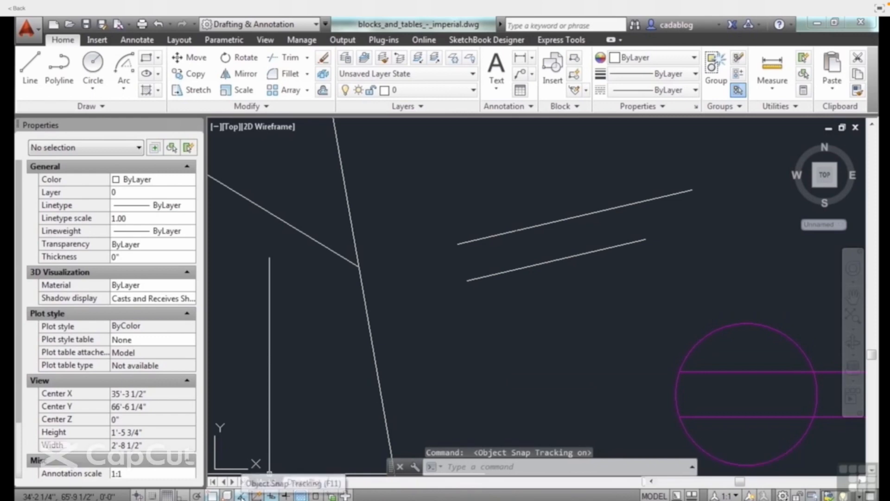
pyautogui.write('os')
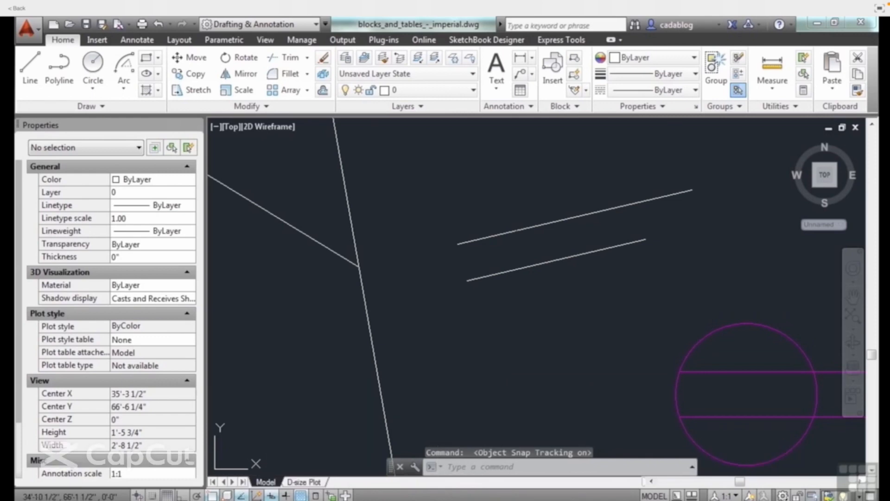
pyautogui.press('Return')
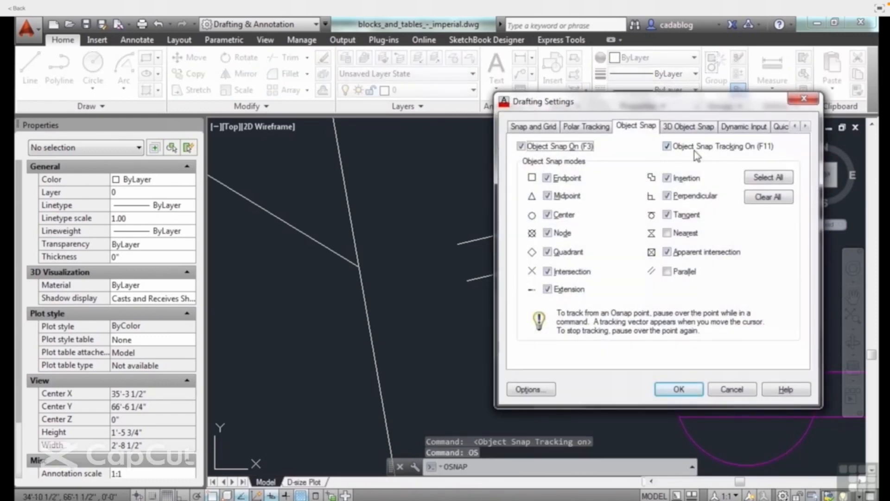
pyautogui.click(694, 148)
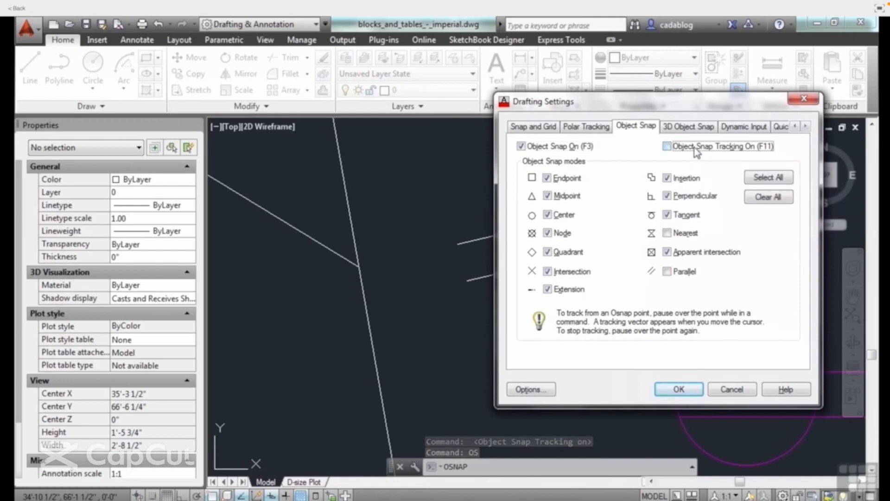
pyautogui.click(694, 148)
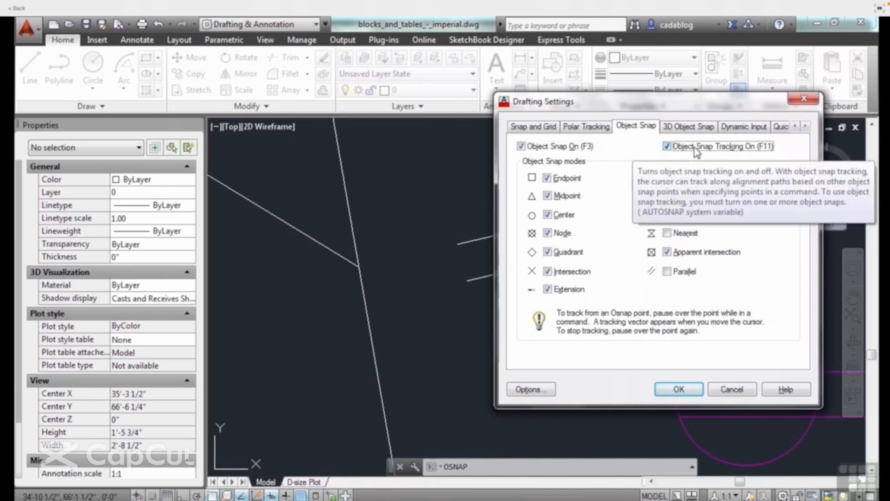
pyautogui.click(679, 390)
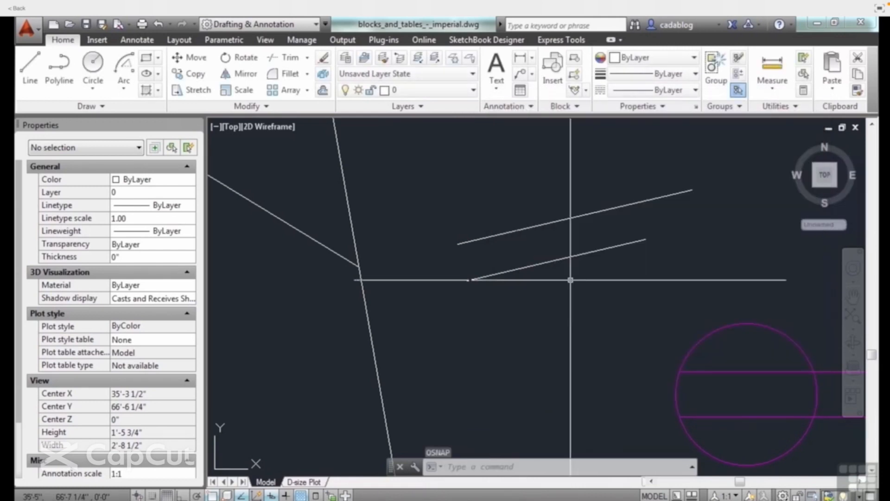
# Step: Draw an angled line from the open floor to a tracked point on the extension of the lower parallel line
pyautogui.write('l')
pyautogui.press('Return')
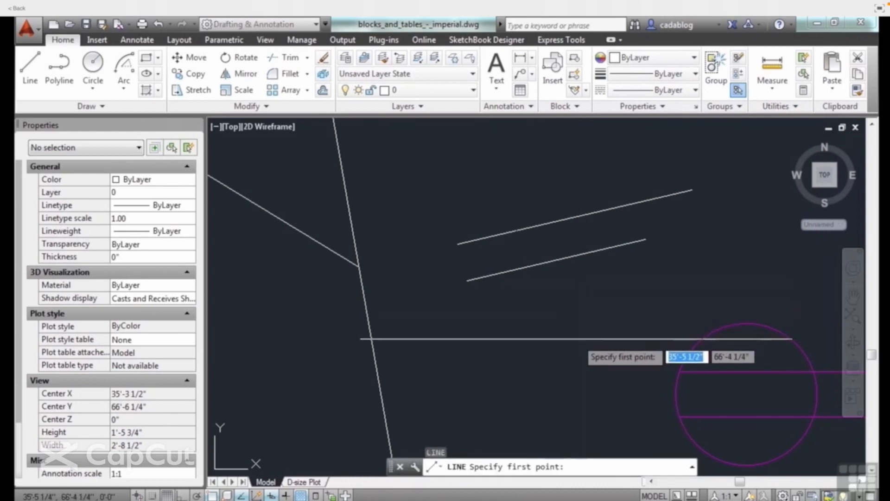
pyautogui.click(577, 305)
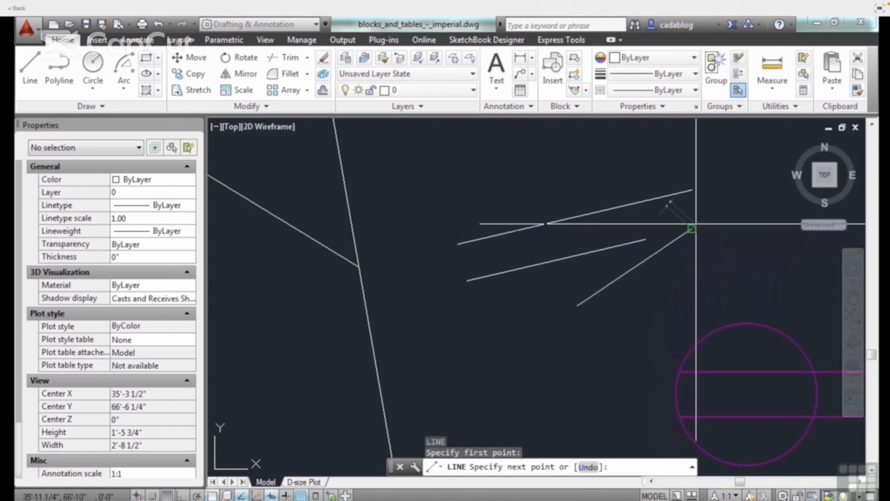
pyautogui.click(690, 229)
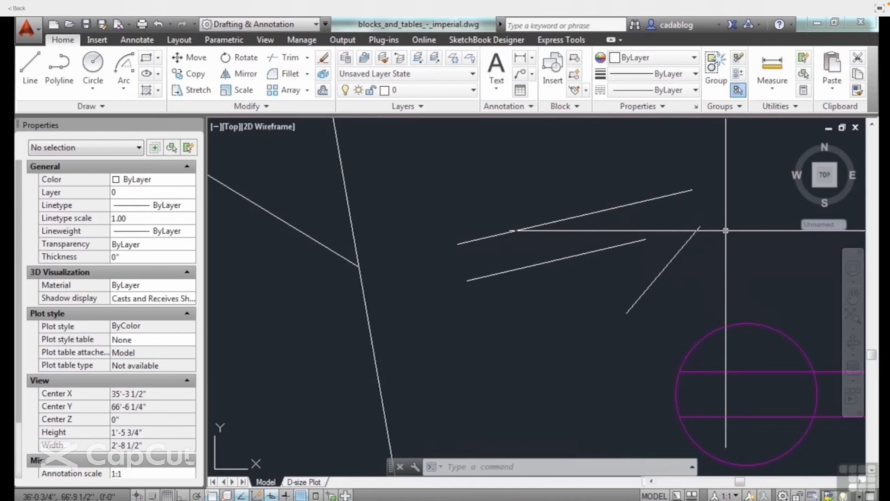
# Step: Draw a line from the open floor below the parallel lines to the point where the other short line meets the long line
pyautogui.write('l')
pyautogui.press('Return')
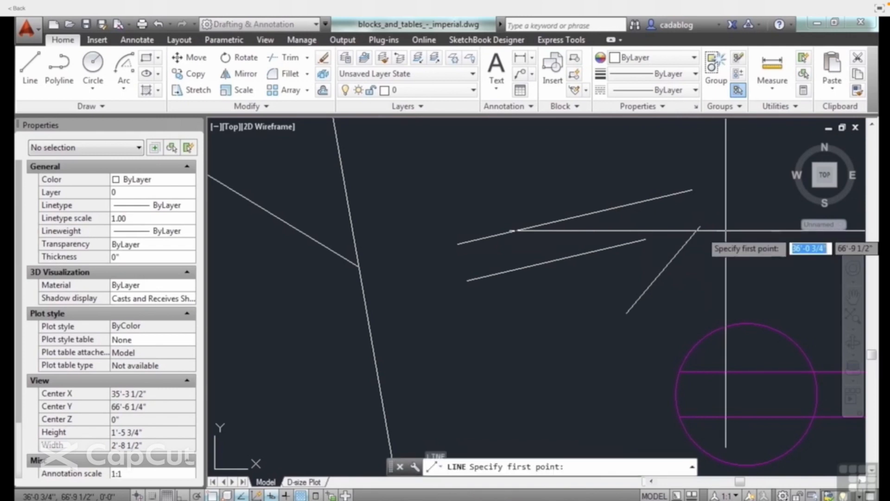
pyautogui.click(546, 296)
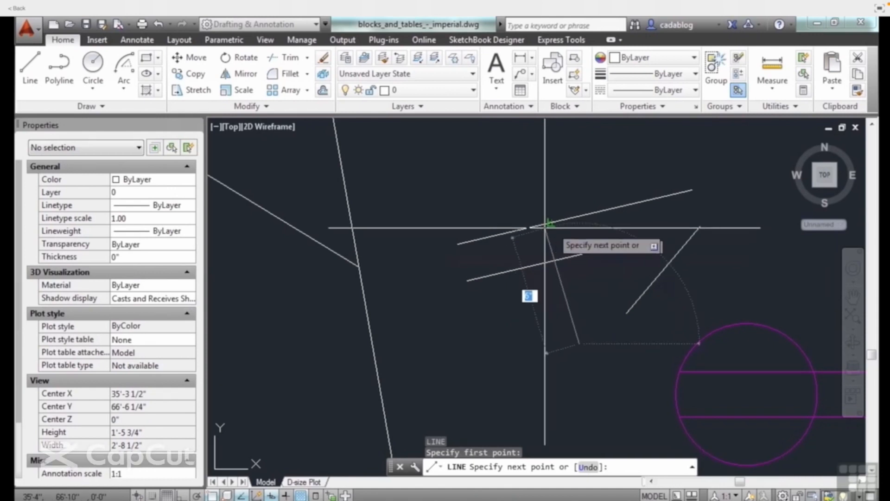
pyautogui.scroll(2, 545, 227)
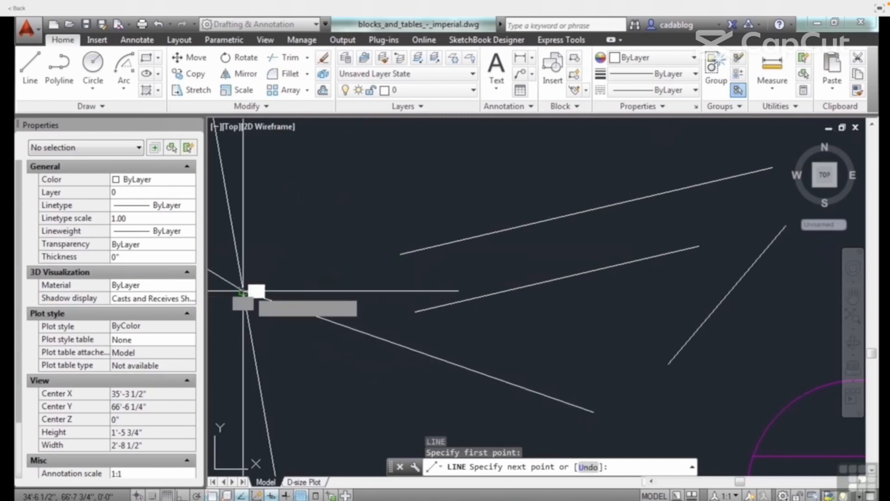
pyautogui.click(245, 292)
pyautogui.press('Return')
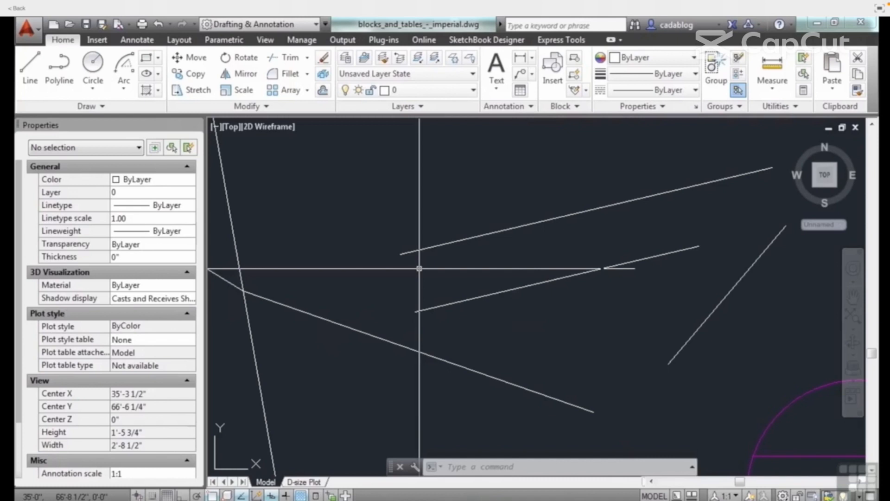
pyautogui.moveTo(336, 423)
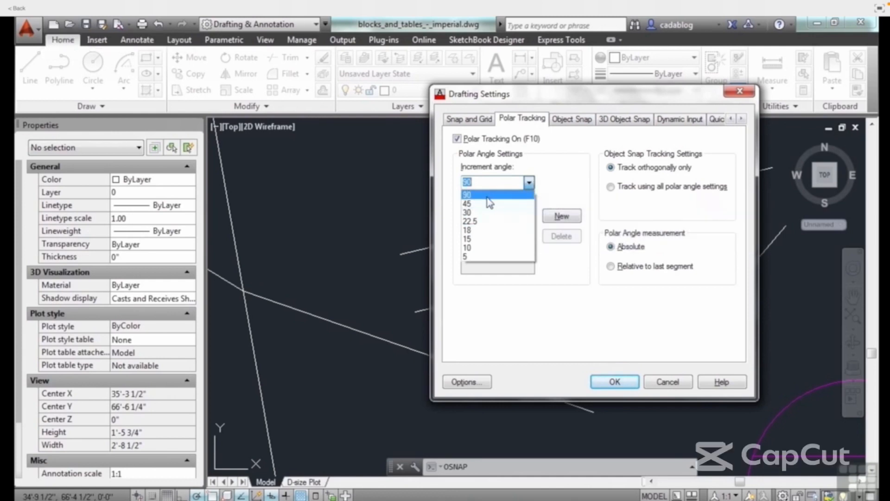
pyautogui.click(340, 357)
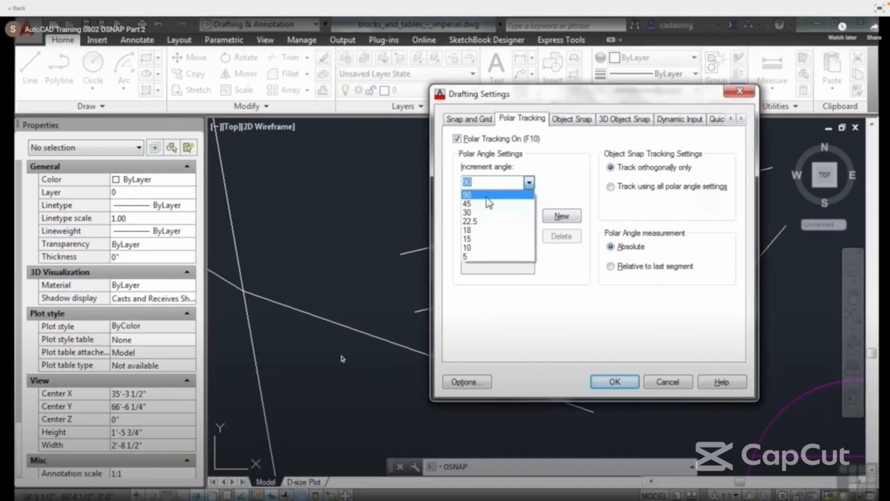
pyautogui.moveTo(745, 2)
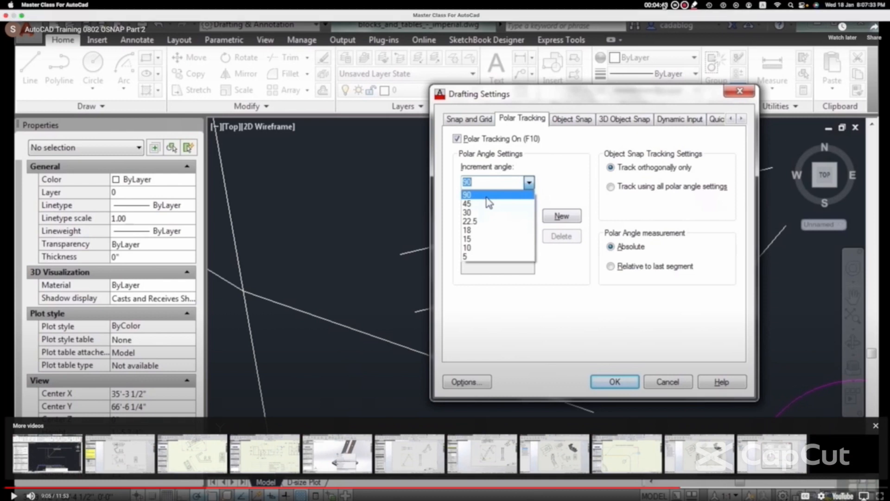
pyautogui.press('space')
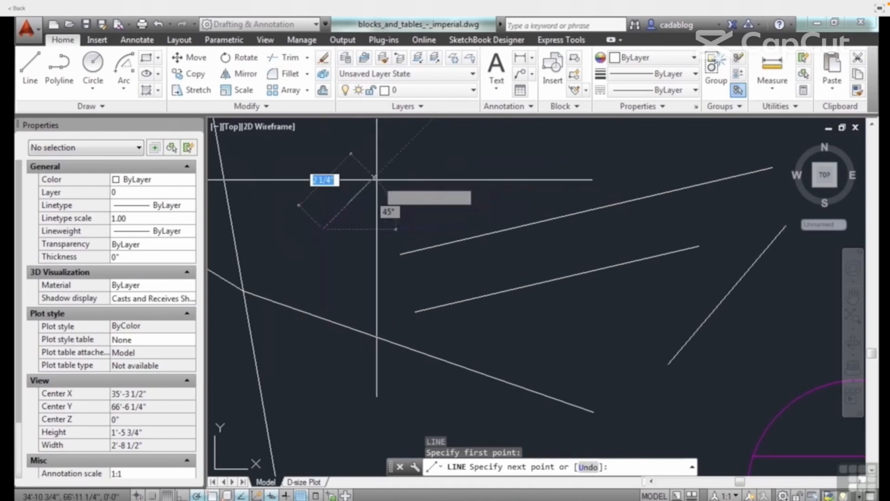
# Step: Draw an open chain of five line segments beside the upper parallel line, following the 15° polar tracking increments
pyautogui.click(410, 228)
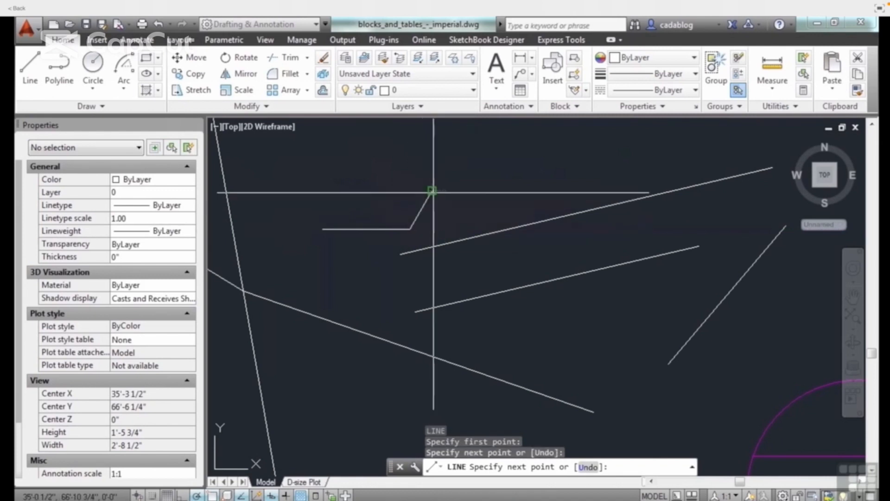
pyautogui.click(431, 190)
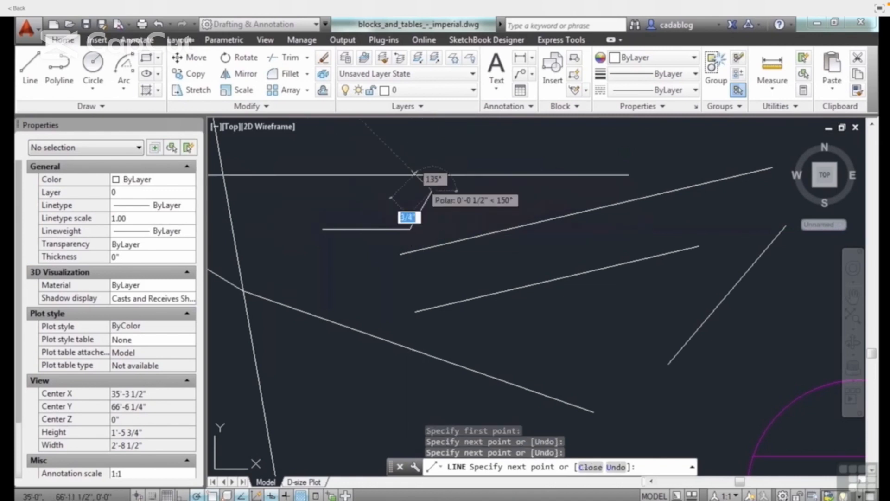
pyautogui.click(400, 172)
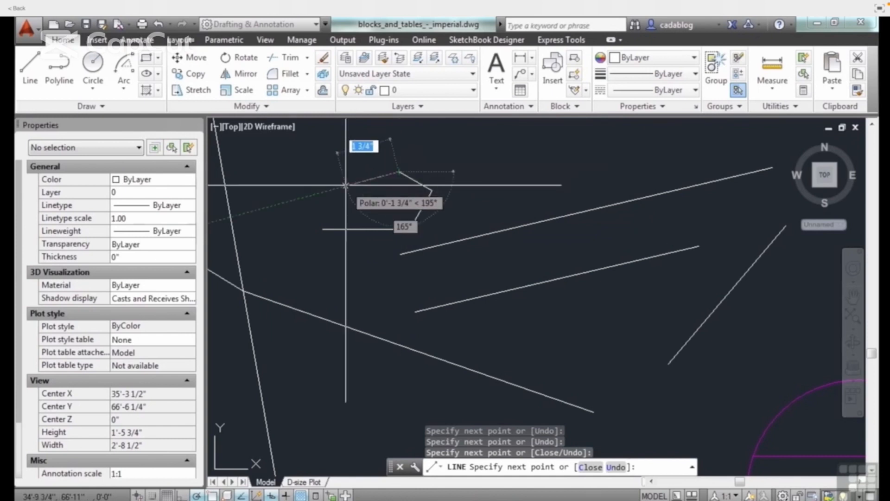
pyautogui.click(346, 186)
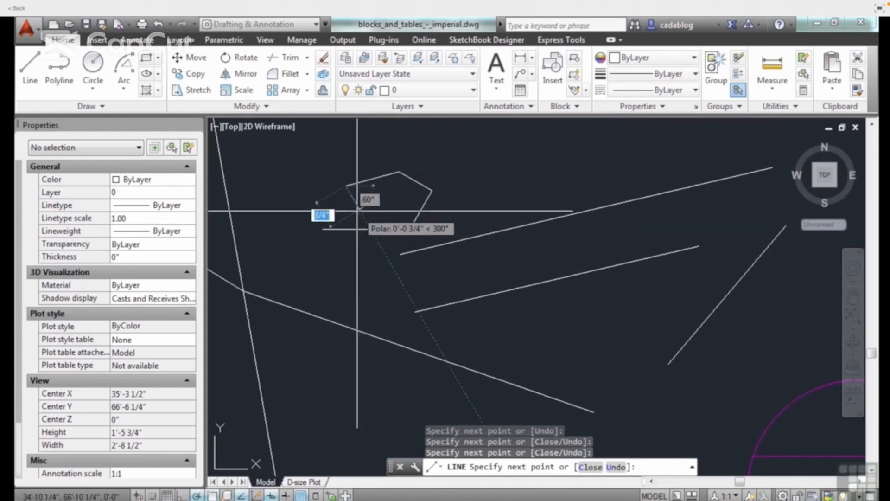
pyautogui.click(354, 213)
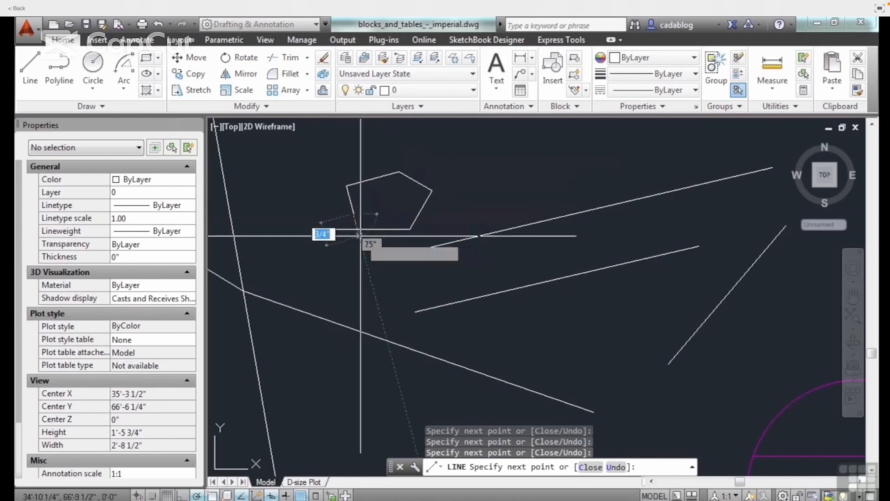
pyautogui.press('Return')
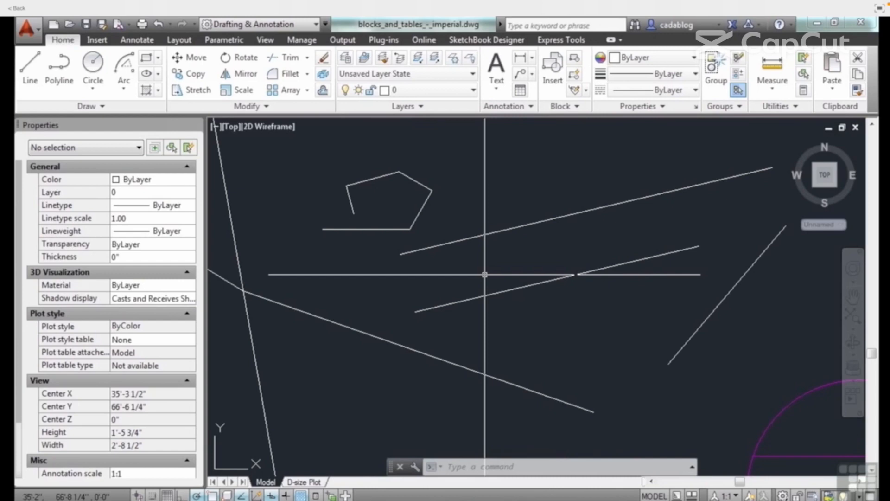
# Step: Add 3.14 as an additional polar tracking angle in the Drafting Settings and confirm
pyautogui.write('os')
pyautogui.press('Return')
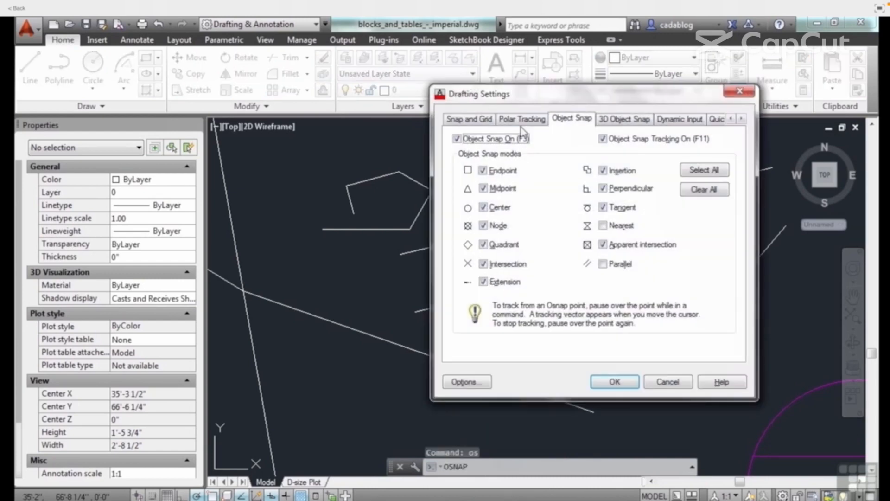
pyautogui.click(523, 120)
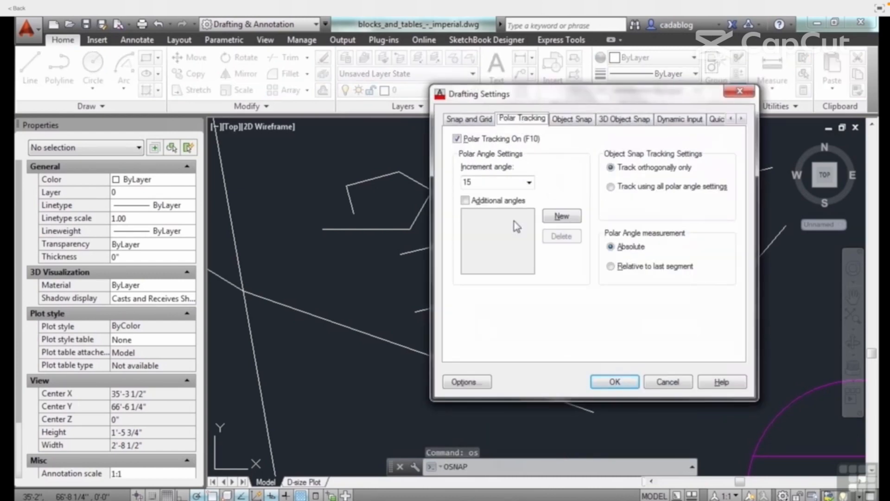
pyautogui.click(560, 217)
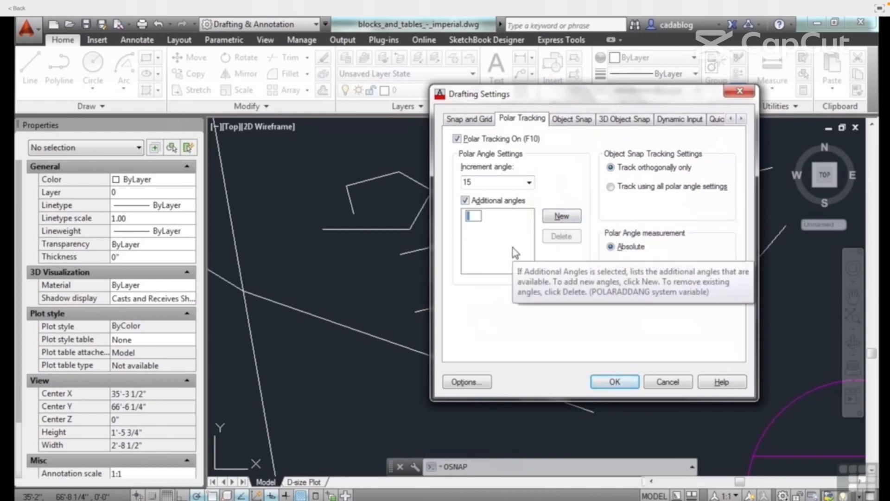
pyautogui.write('3.14')
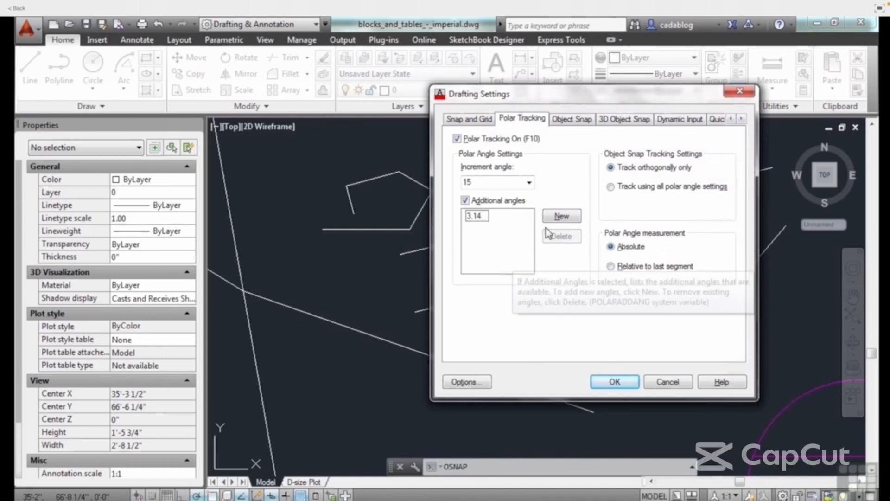
pyautogui.press('Return')
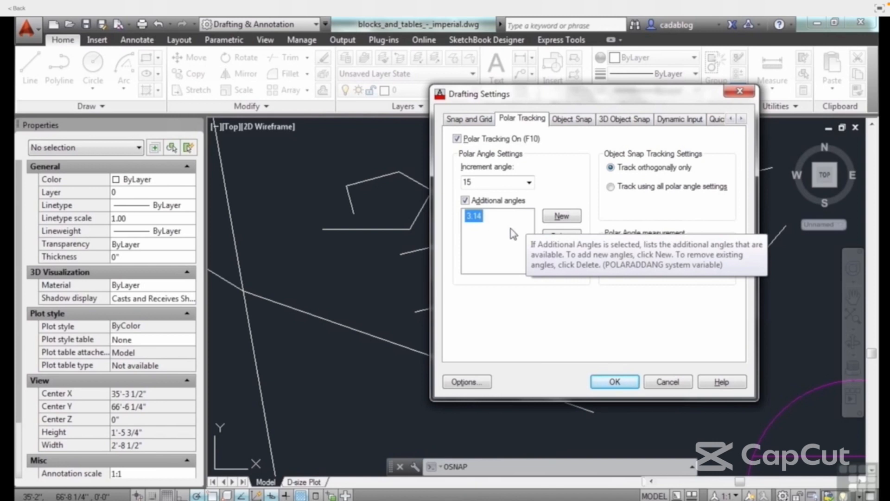
pyautogui.click(615, 382)
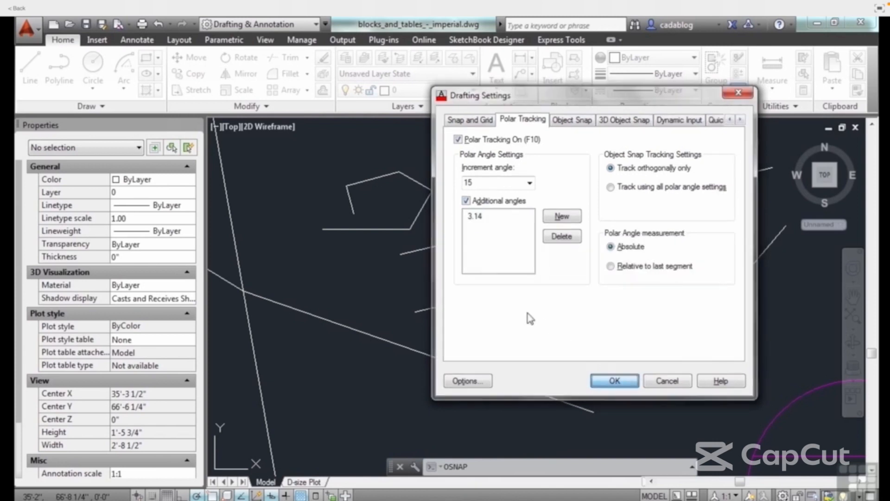
# Step: Try a line from just below the lower parallel line along the added polar angle, and dismiss the Drafting Settings
pyautogui.write('l')
pyautogui.press('Return')
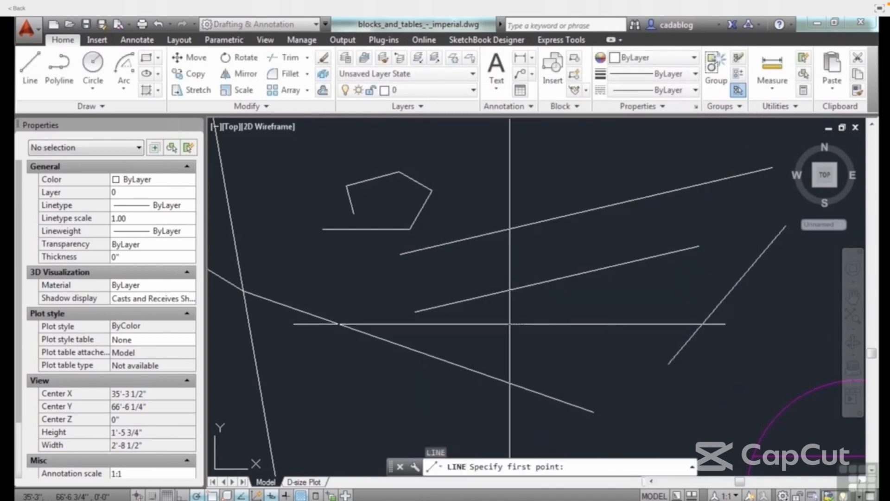
pyautogui.click(509, 323)
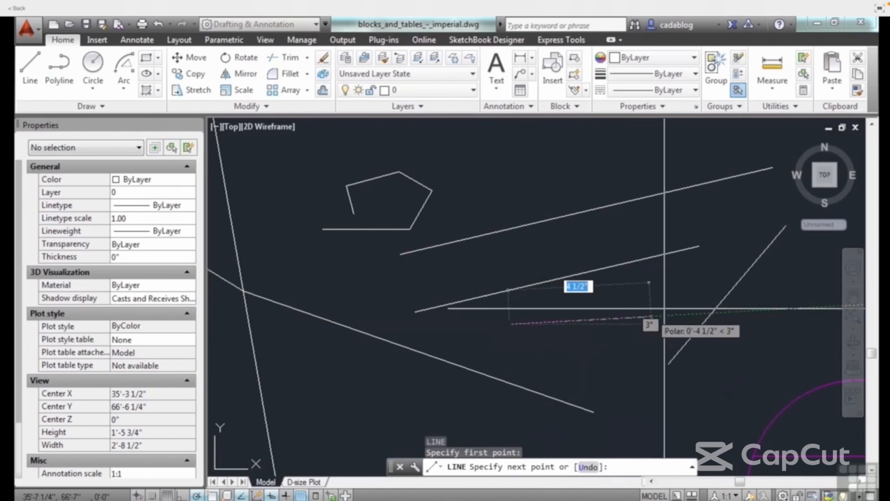
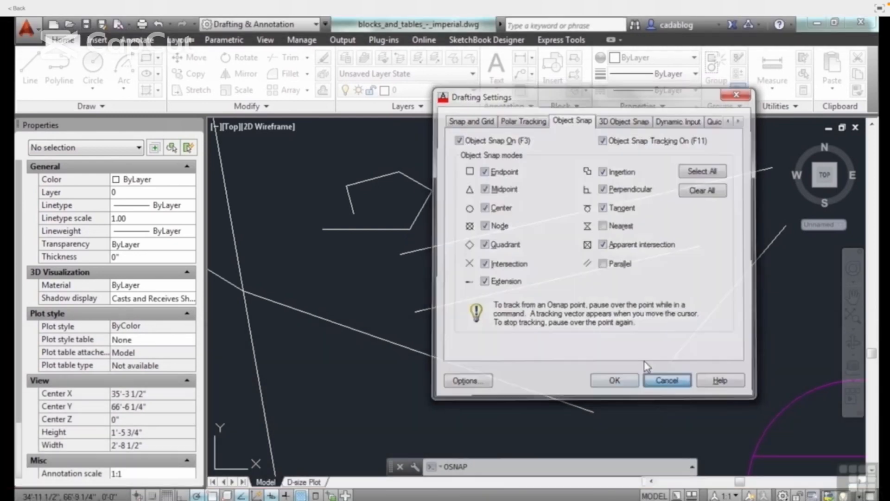
pyautogui.click(670, 382)
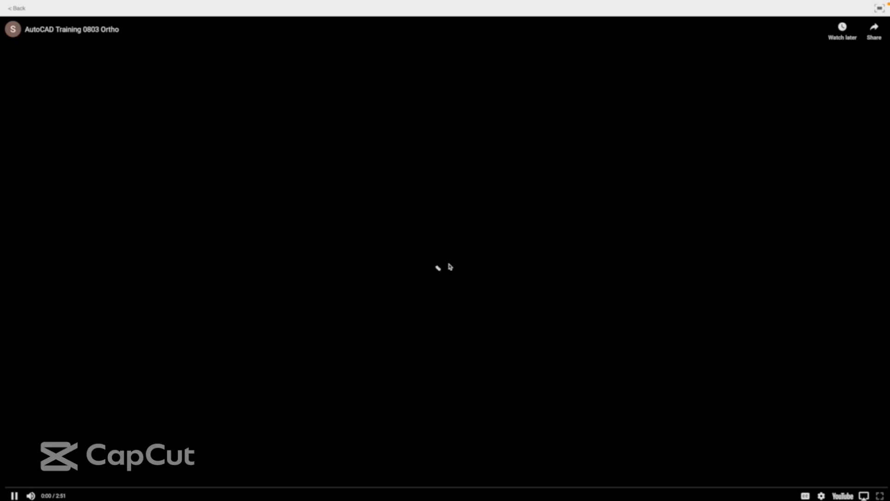
# Step: Turn on Ortho mode for the floor plan drawing
pyautogui.moveTo(548, 1)
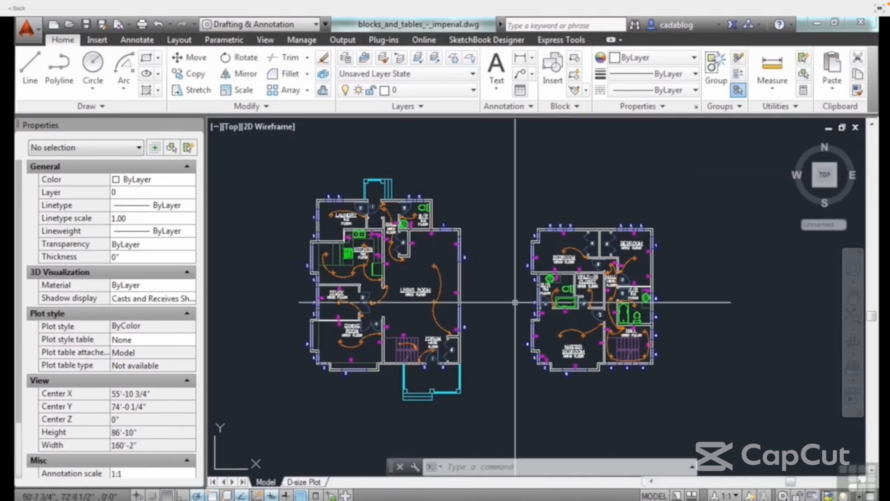
pyautogui.press('F8')
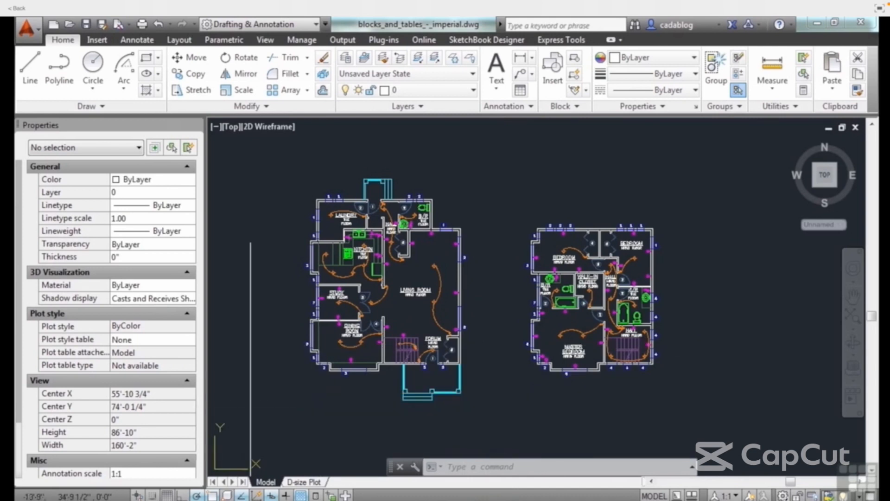
pyautogui.click(182, 495)
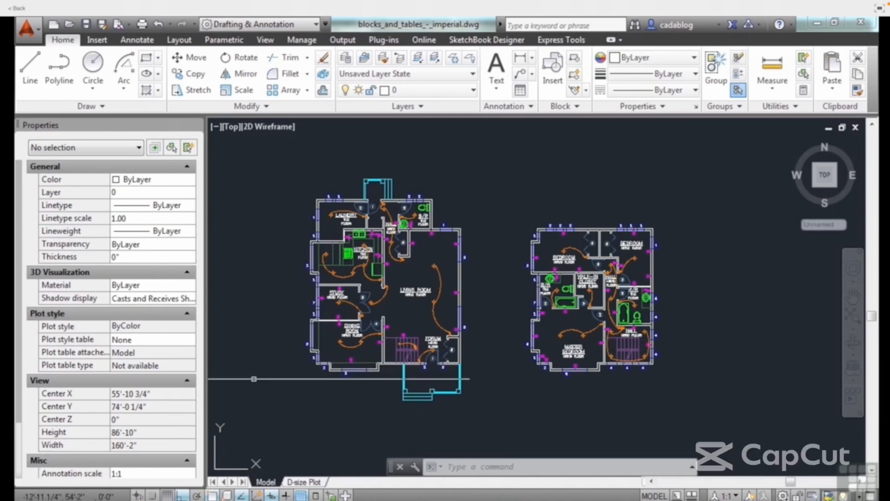
# Step: Draw an L-shaped pair of orthogonal lines above the right-hand floor plan, running west and then north
pyautogui.write('l')
pyautogui.press('Return')
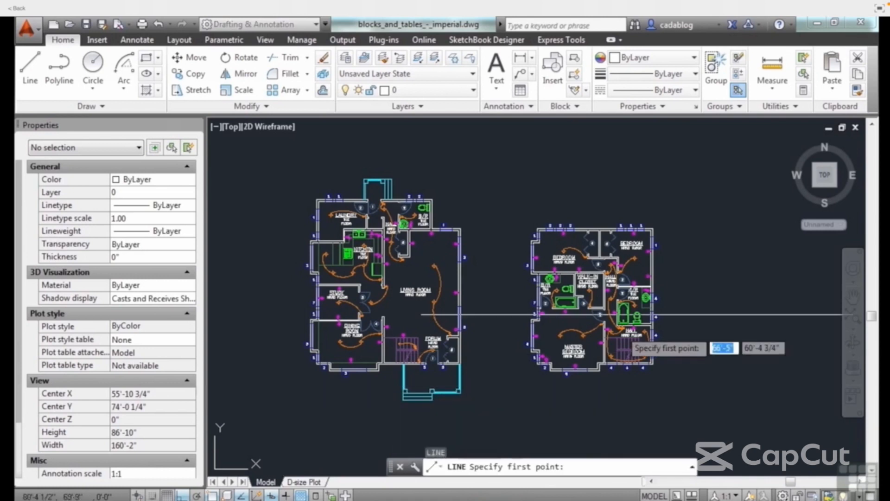
pyautogui.click(669, 189)
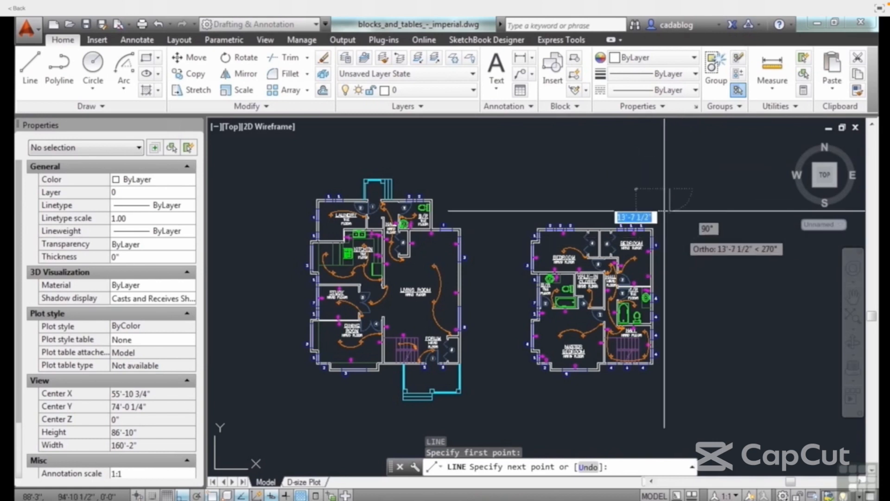
pyautogui.click(587, 189)
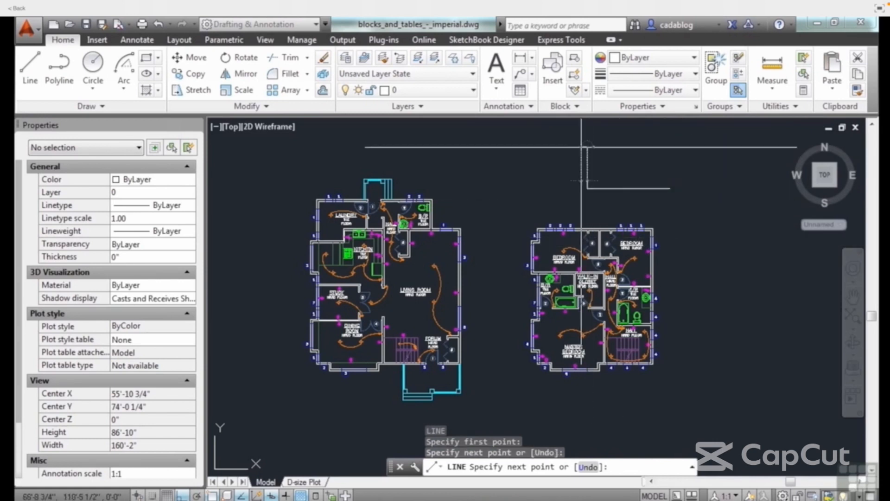
pyautogui.click(583, 147)
pyautogui.rightClick(571, 189)
pyautogui.click(603, 198)
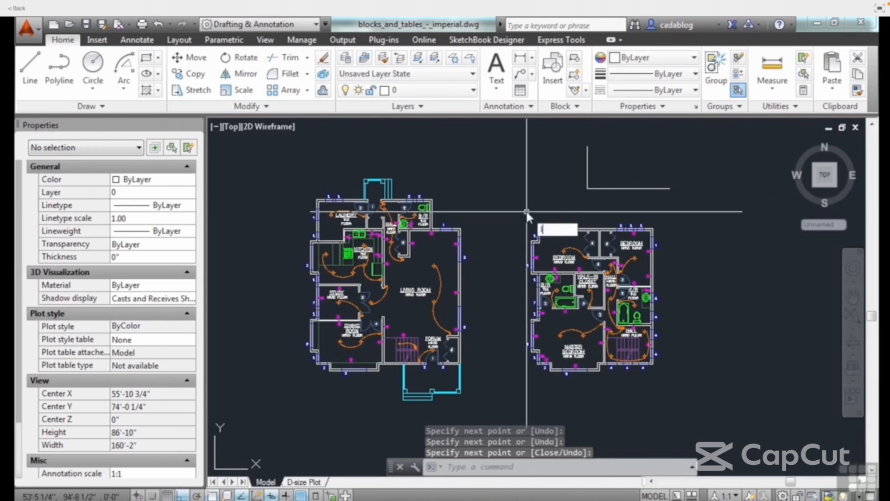
# Step: Draw a 20' line at 45° from the corner of the L-shaped lines
pyautogui.press('space')
pyautogui.click(588, 155)
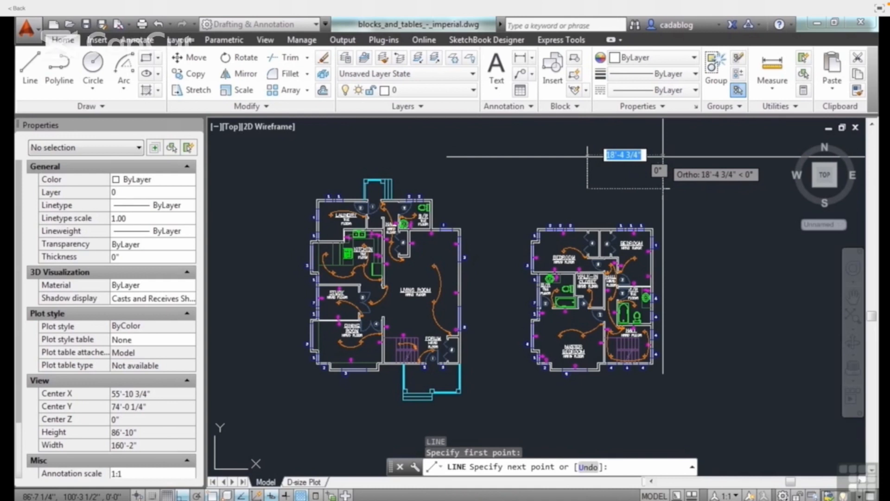
pyautogui.write('20')
pyautogui.press('Tab')
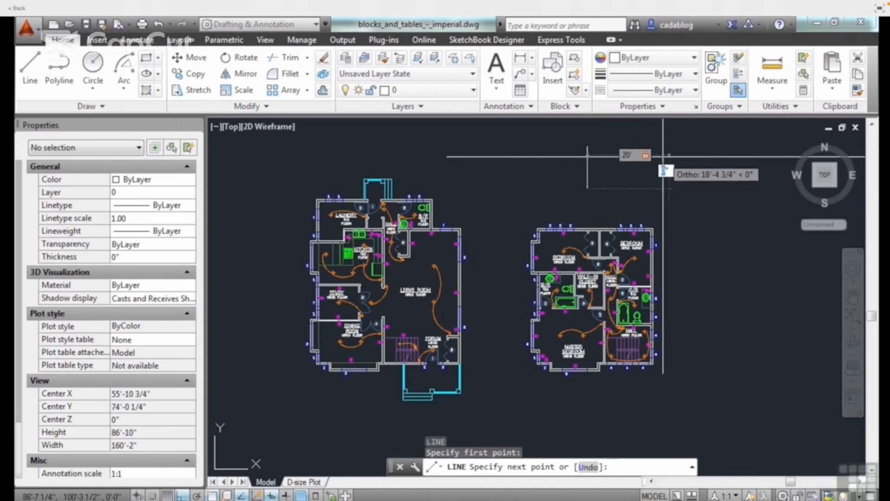
pyautogui.press('Return')
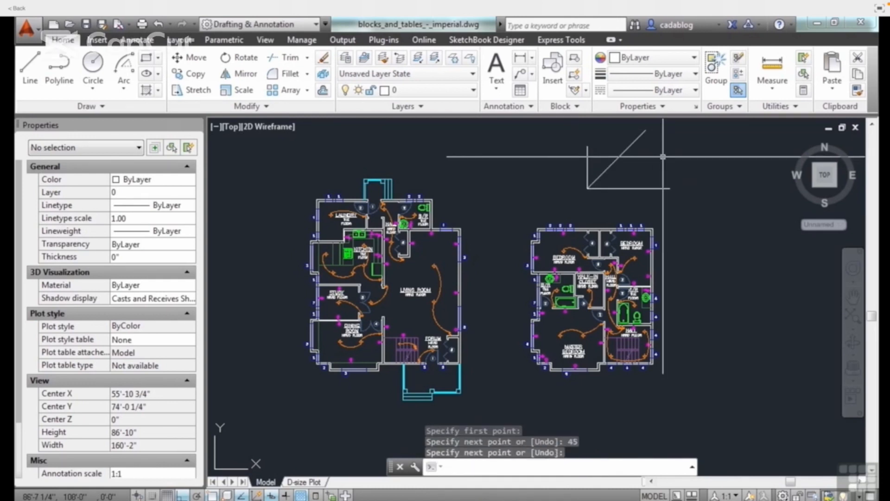
# Step: Draw a small circle centred on the corner where the three lines meet
pyautogui.scroll(5, 500, 224)
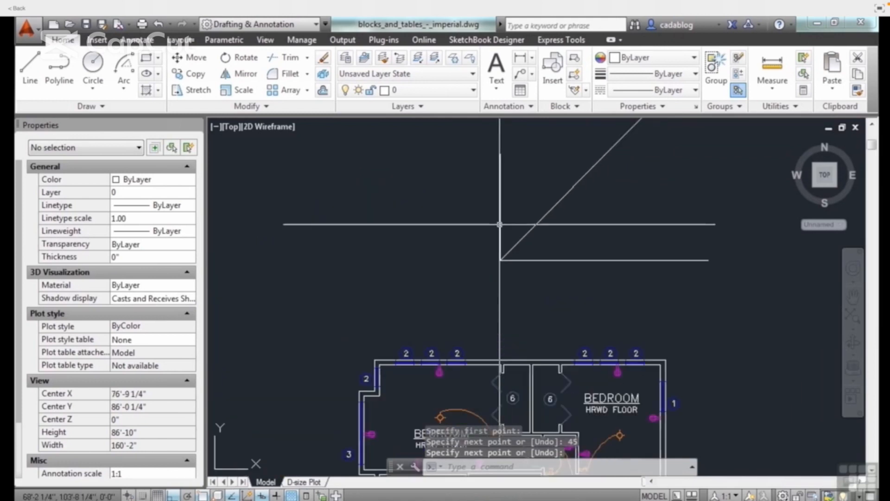
pyautogui.moveTo(526, 185); pyautogui.dragTo(478, 228, button='middle')
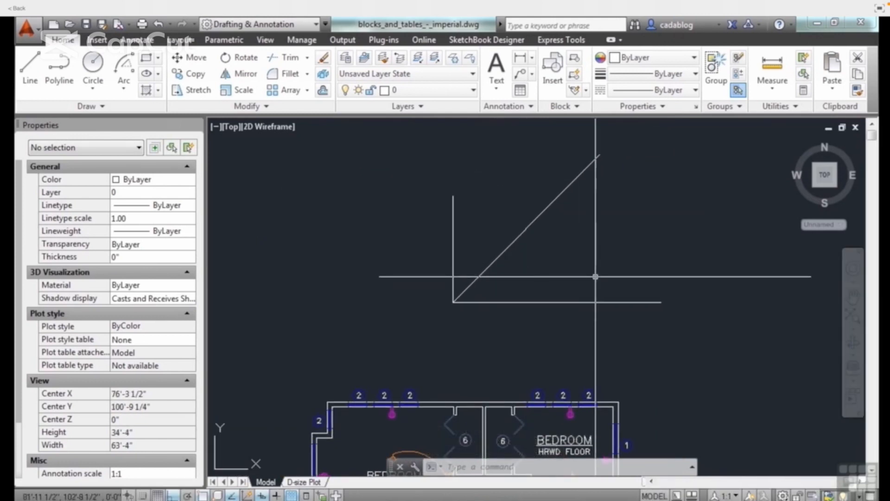
pyautogui.write('c')
pyautogui.press('Return')
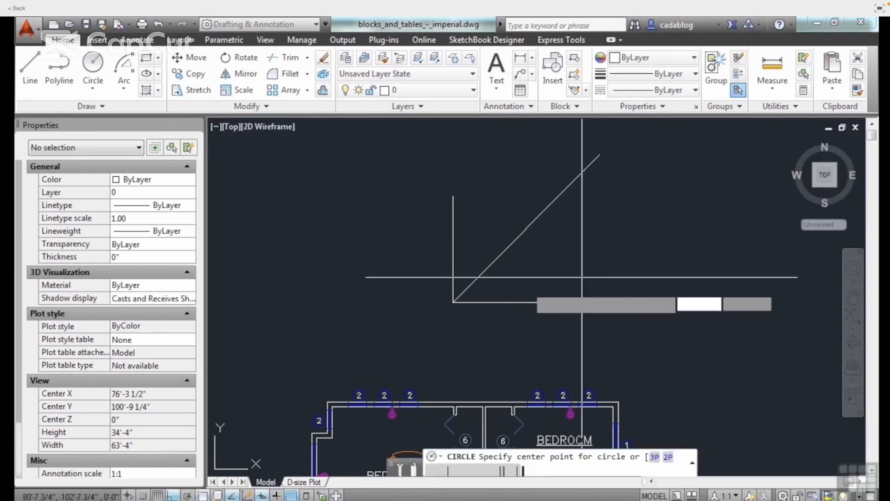
pyautogui.click(453, 301)
pyautogui.click(442, 318)
# Step: Move the small circle from the corner horizontally along the baseline to near its east end, with Ortho constraining the displacement
pyautogui.write('m')
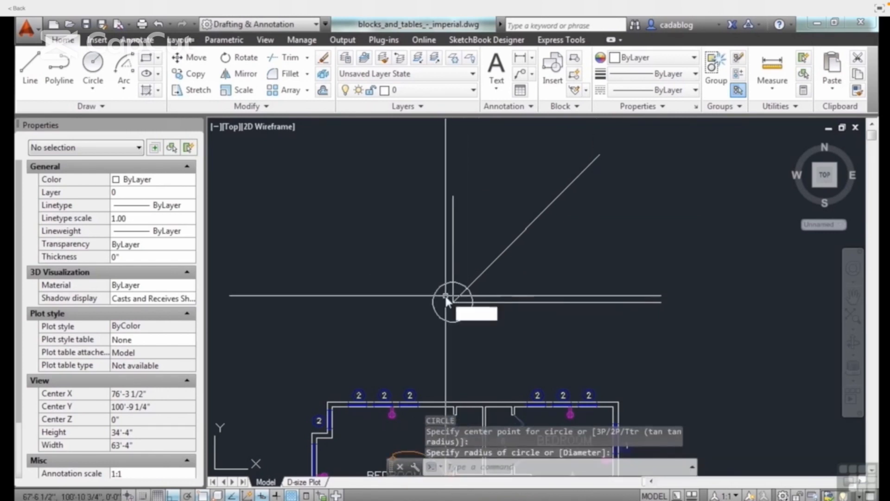
pyautogui.press('Return')
pyautogui.click(441, 298)
pyautogui.click(408, 326)
pyautogui.press('Return')
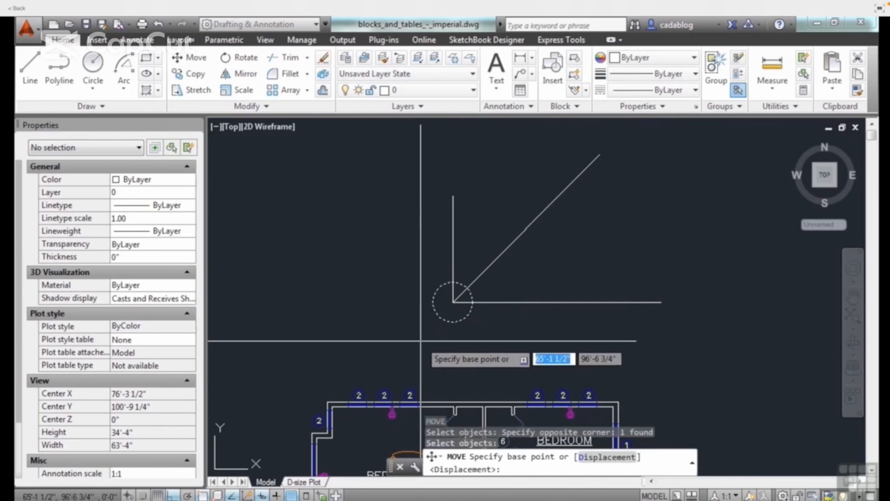
pyautogui.click(454, 302)
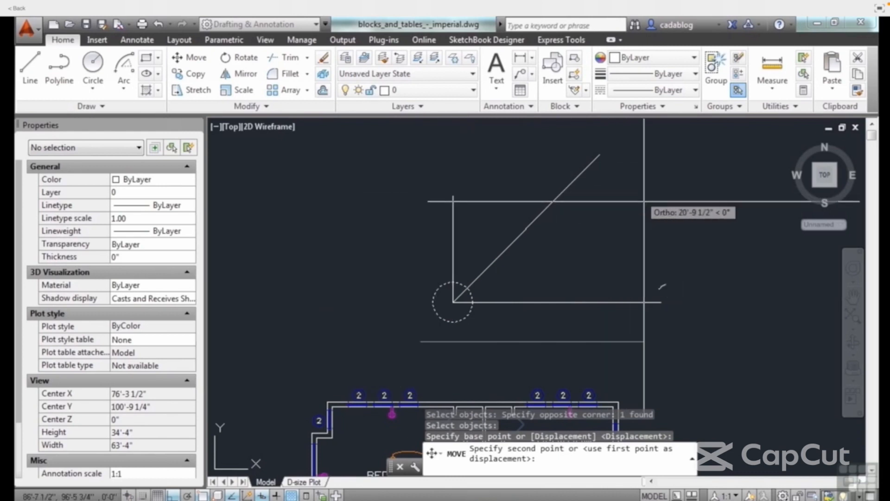
pyautogui.click(656, 301)
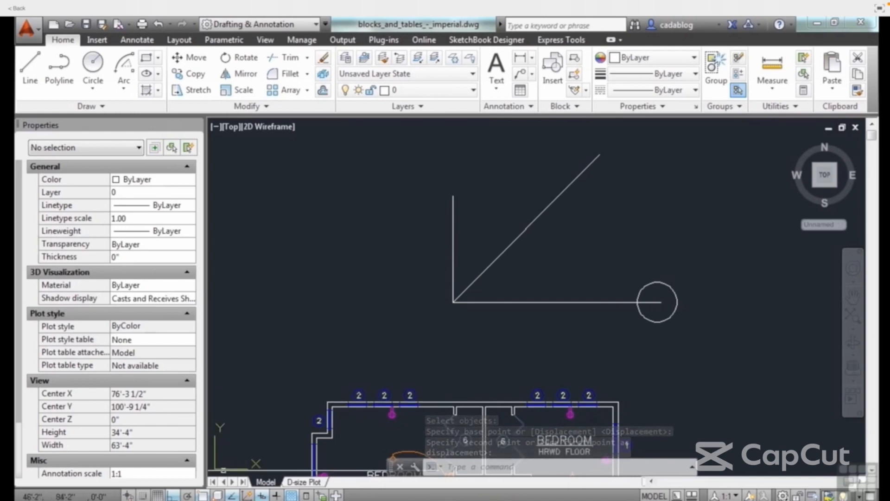
# Step: Turn Ortho off and reorient the UCS in place so that its X axis points diagonally up to the northeast
pyautogui.click(231, 467)
pyautogui.click(255, 463)
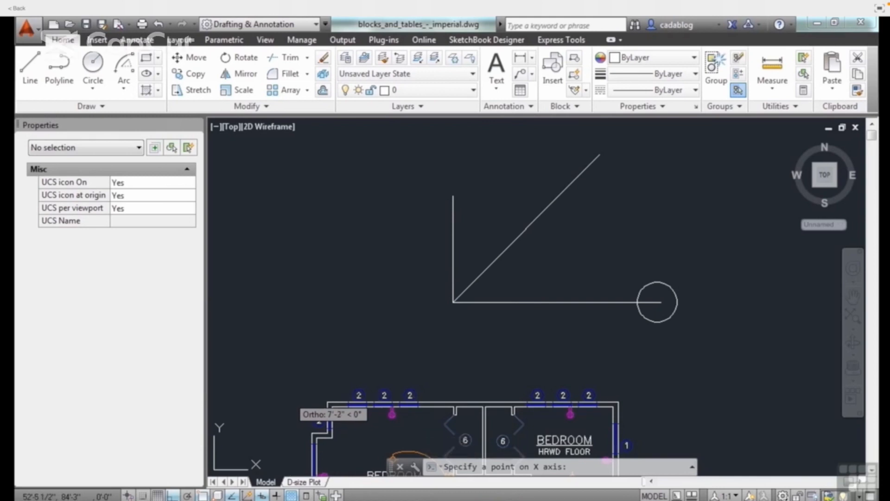
pyautogui.press('F8')
pyautogui.click(292, 375)
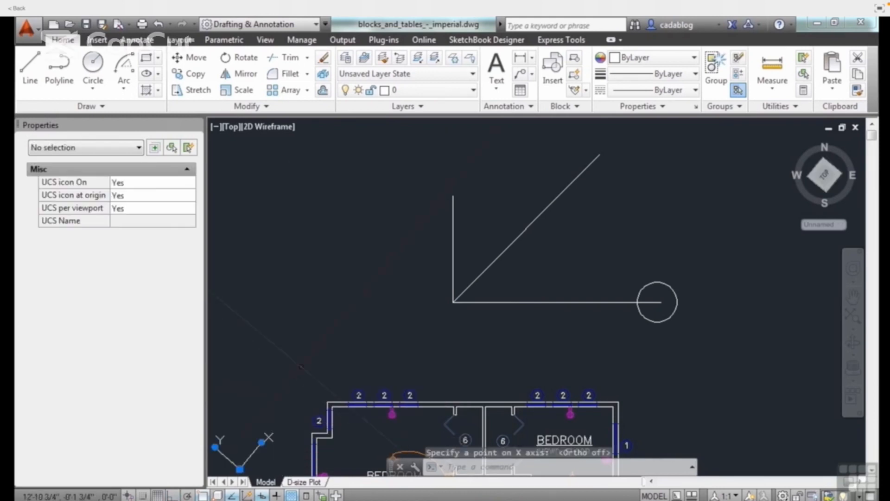
# Step: Turn Ortho back on and draw two connected perpendicular lines along the rotated Y and X axes, between the two floor plans
pyautogui.scroll(-2, 353, 330)
pyautogui.moveTo(341, 338); pyautogui.dragTo(460, 280, button='middle')
pyautogui.scroll(2, 398, 287)
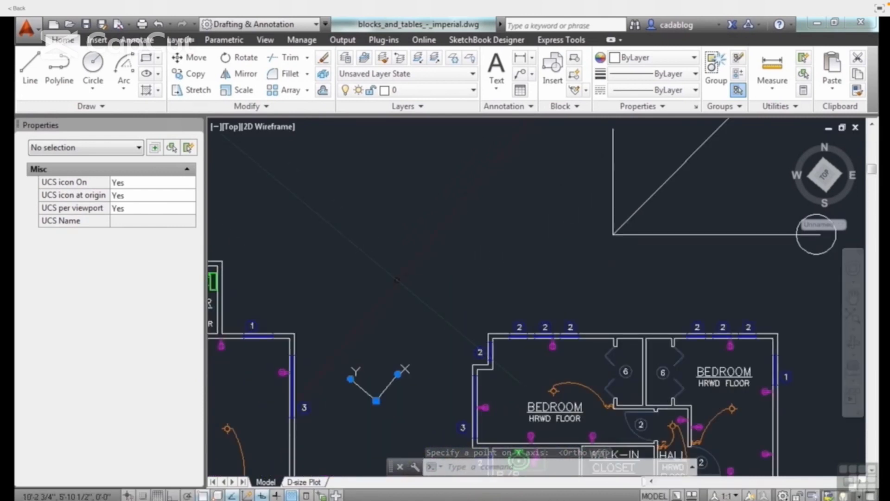
pyautogui.press('F8')
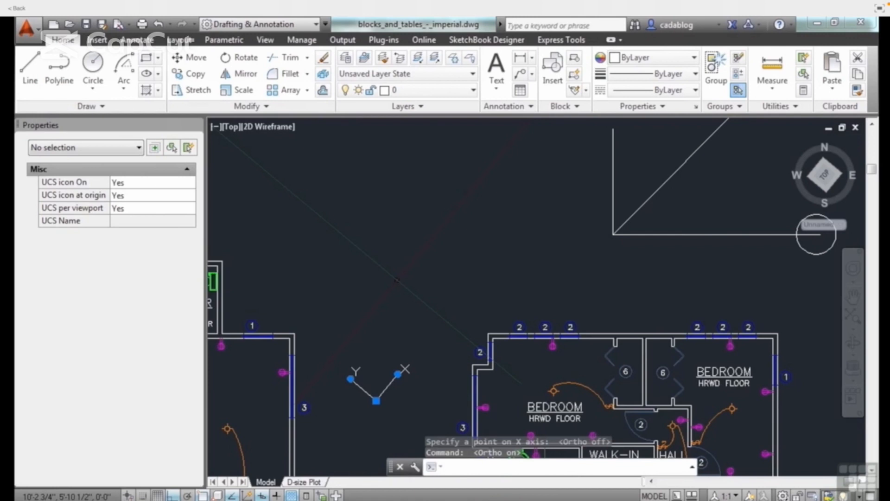
pyautogui.write('l')
pyautogui.press('Return')
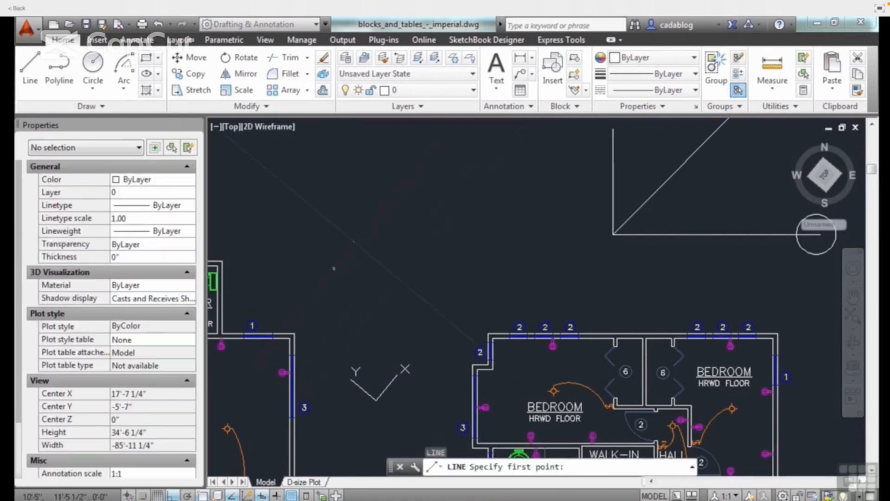
pyautogui.click(332, 268)
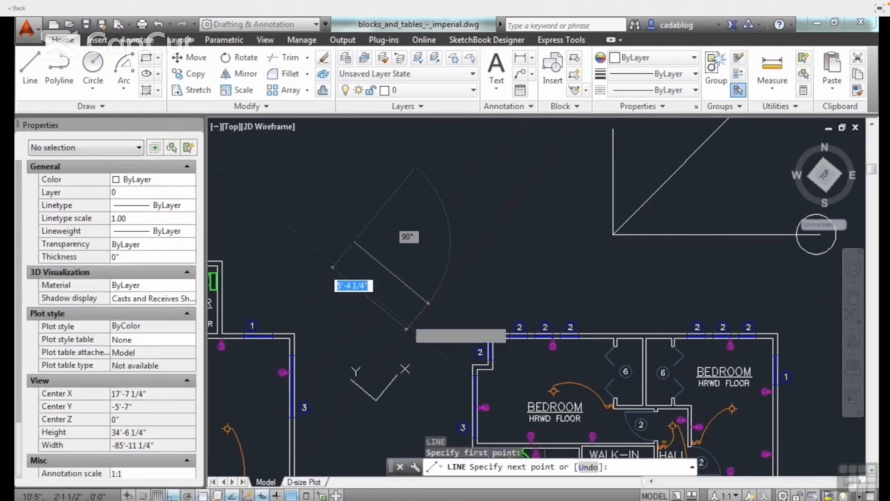
pyautogui.click(427, 301)
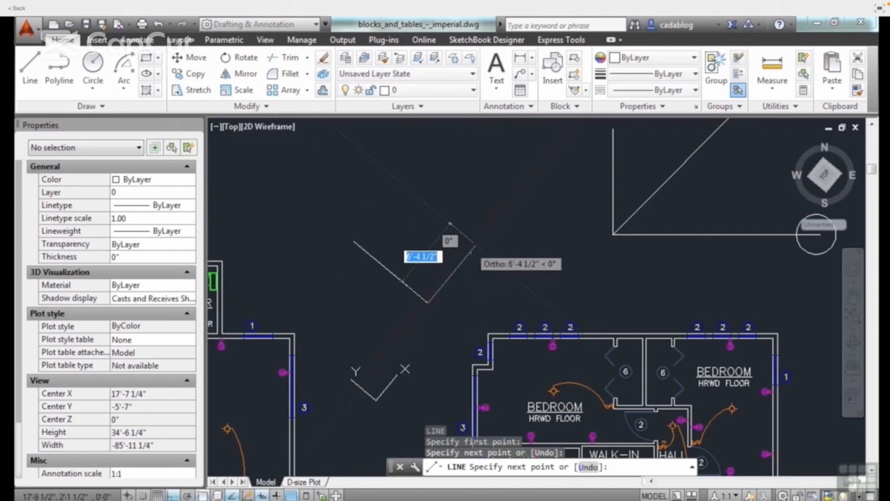
pyautogui.click(481, 240)
pyautogui.press('Return')
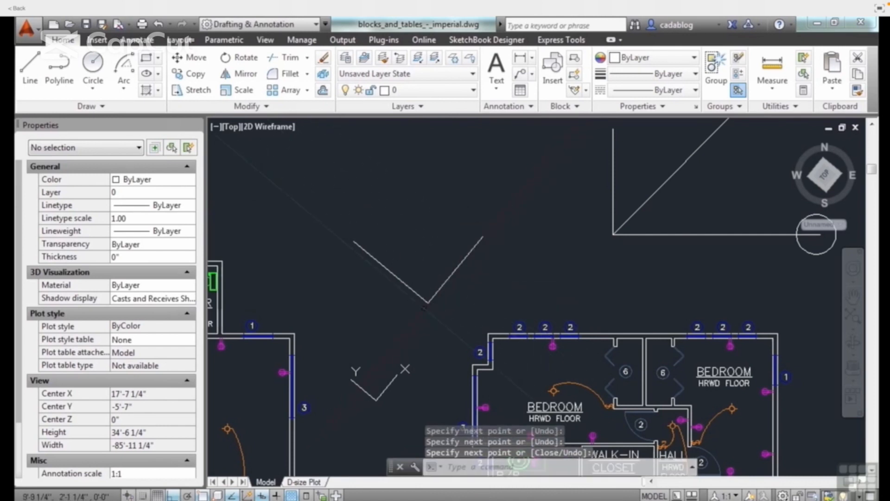
# Step: Orbit to a 3D view and draw a line about 10'-11" up the Z axis from the V-shaped lines' corner, continuing along the X axis
pyautogui.moveTo(425, 307)
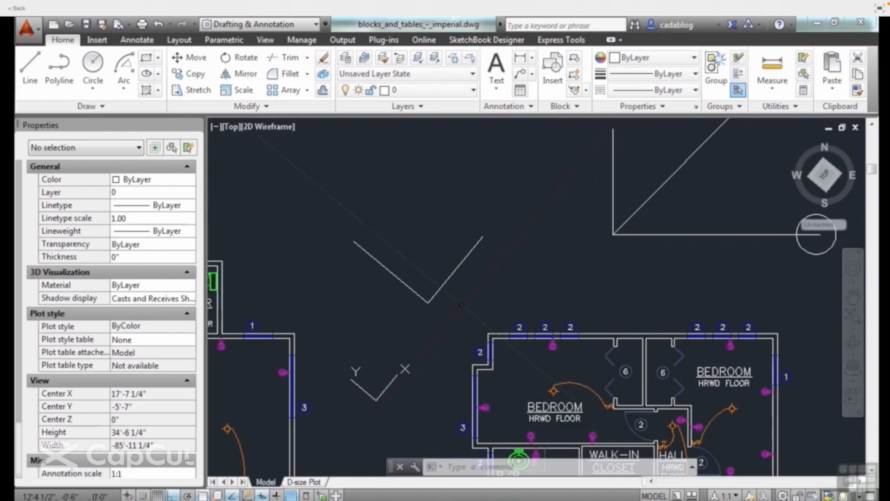
pyautogui.moveTo(461, 305)
pyautogui.keyDown('shift'); pyautogui.mouseDown(button='middle')
pyautogui.moveTo(440, 242)
pyautogui.moveTo(445, 261)
pyautogui.mouseUp(button='middle'); pyautogui.keyUp('shift')
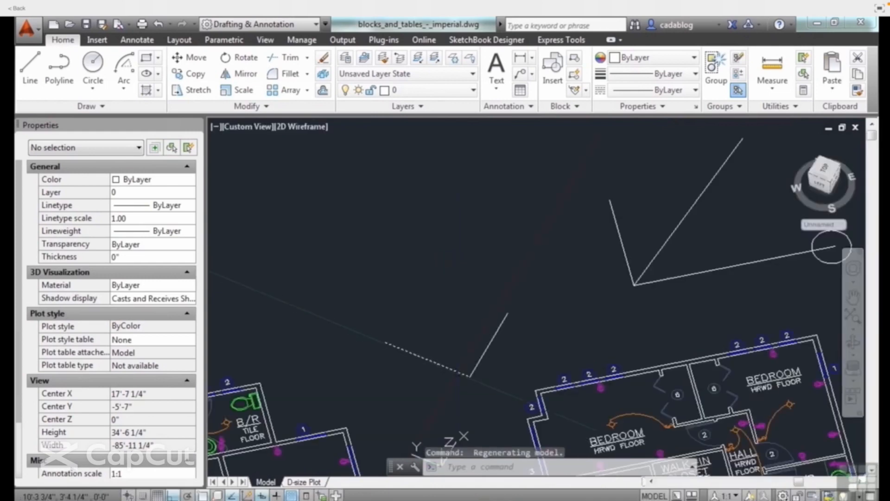
pyautogui.moveTo(458, 372); pyautogui.dragTo(457, 290, button='middle')
pyautogui.scroll(2, 456, 300)
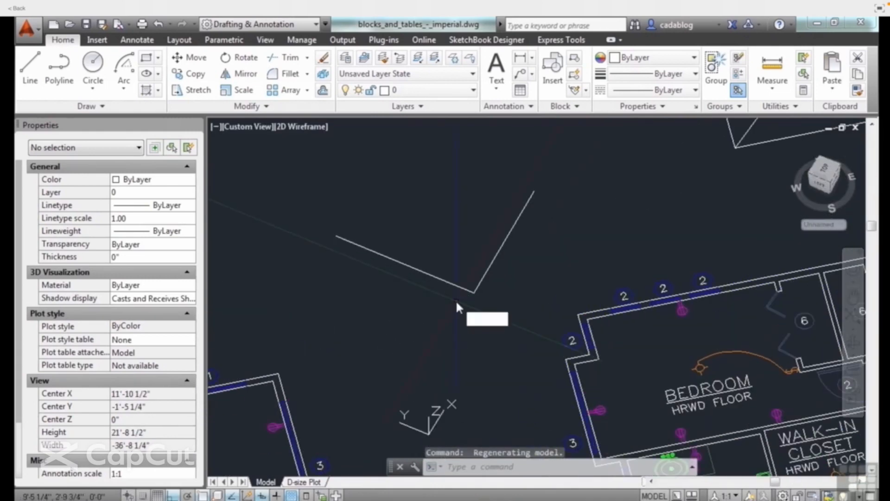
pyautogui.write('l')
pyautogui.press('Return')
pyautogui.click(473, 292)
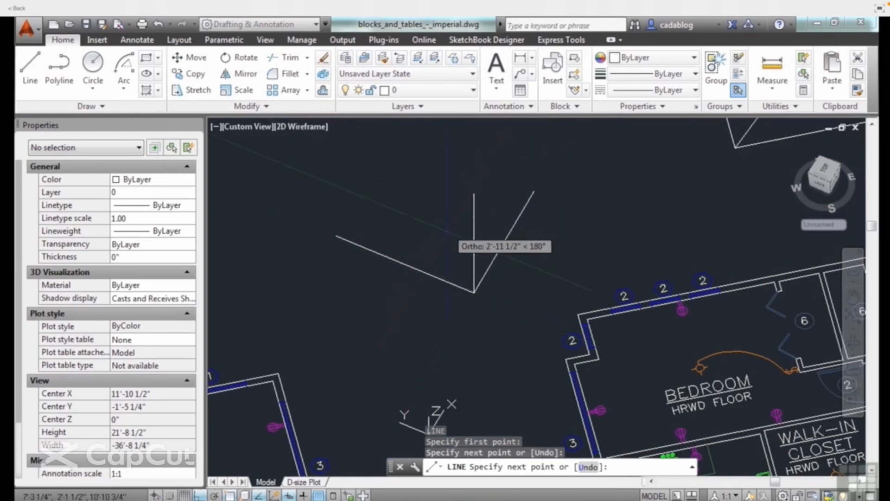
pyautogui.click(474, 189)
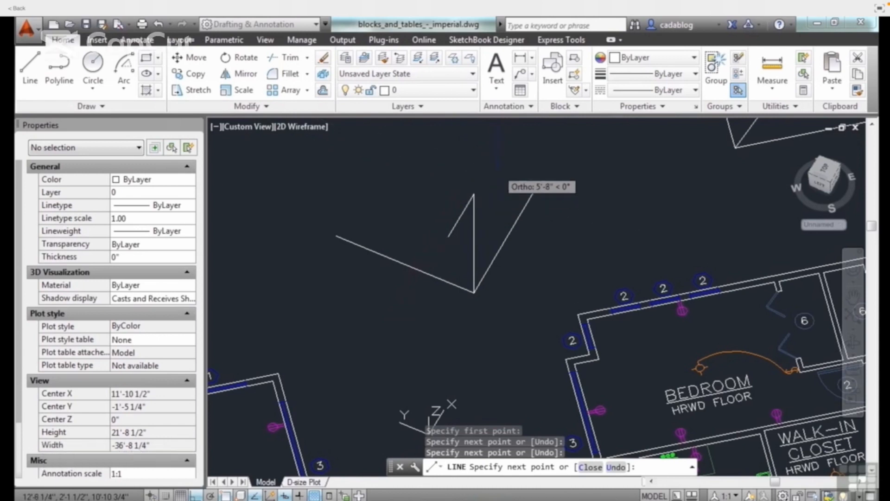
pyautogui.click(500, 168)
pyautogui.press('Return')
# Step: Draw another line from the top of the vertical line along the Y axis
pyautogui.press('Return')
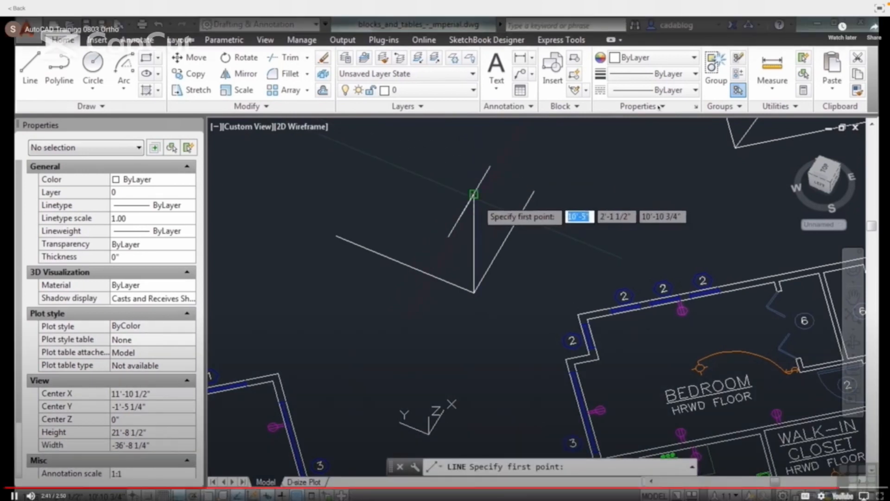
pyautogui.click(473, 194)
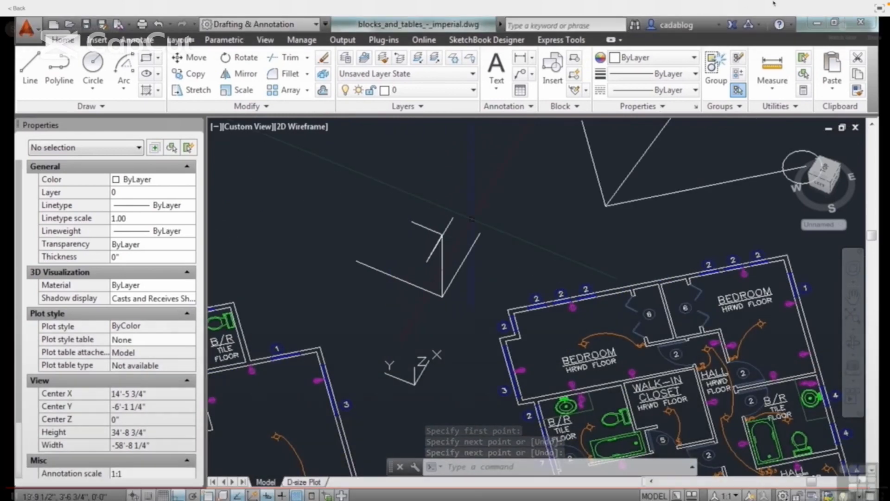
pyautogui.moveTo(766, 4)
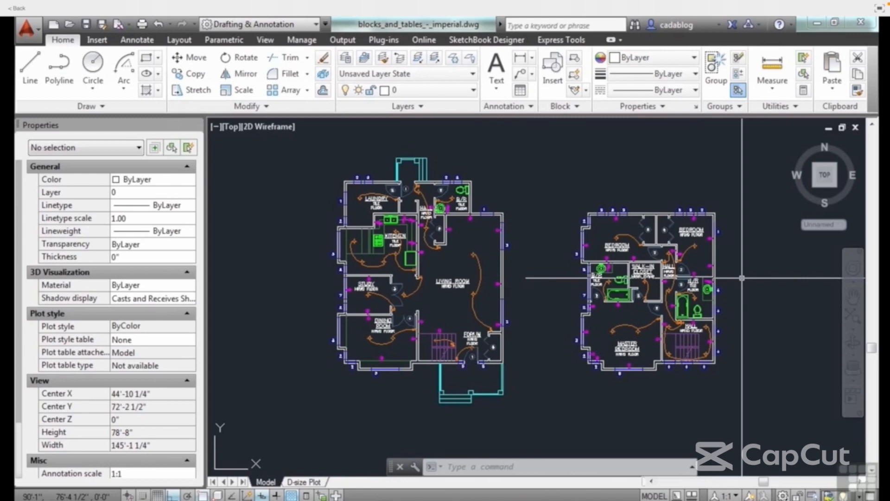
# Step: Select the living room's upper lighting arc and stretch its upper endpoint freely to the southwest with Ortho off
pyautogui.scroll(6, 480, 273)
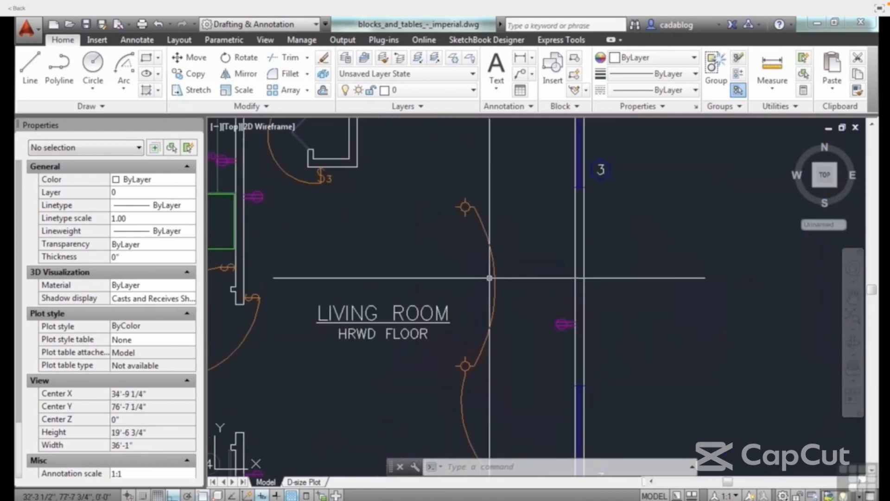
pyautogui.click(489, 278)
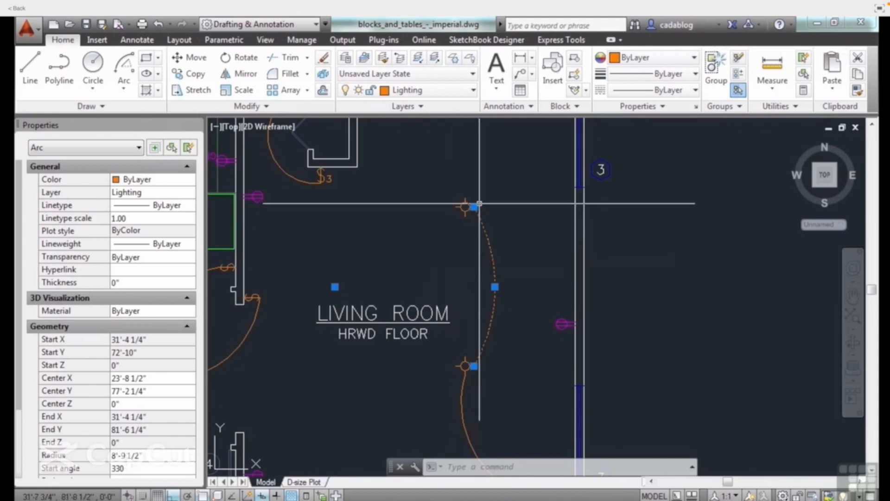
pyautogui.scroll(2, 477, 202)
pyautogui.moveTo(472, 207)
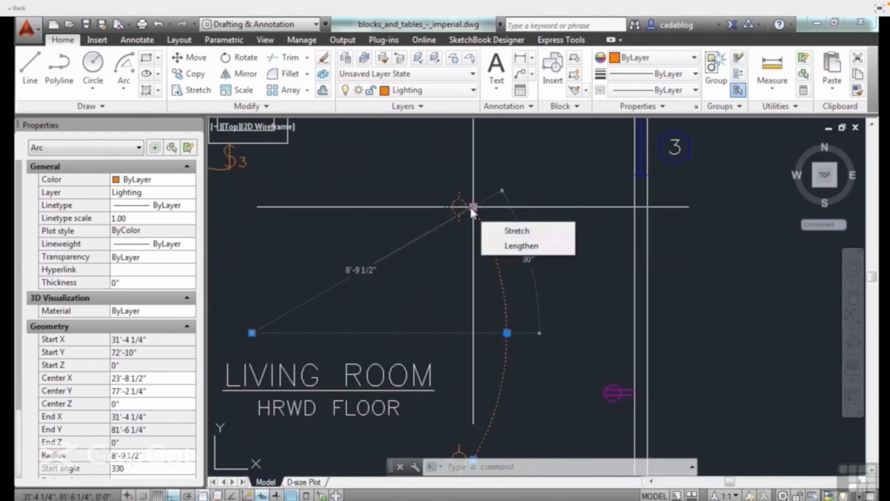
pyautogui.click(472, 206)
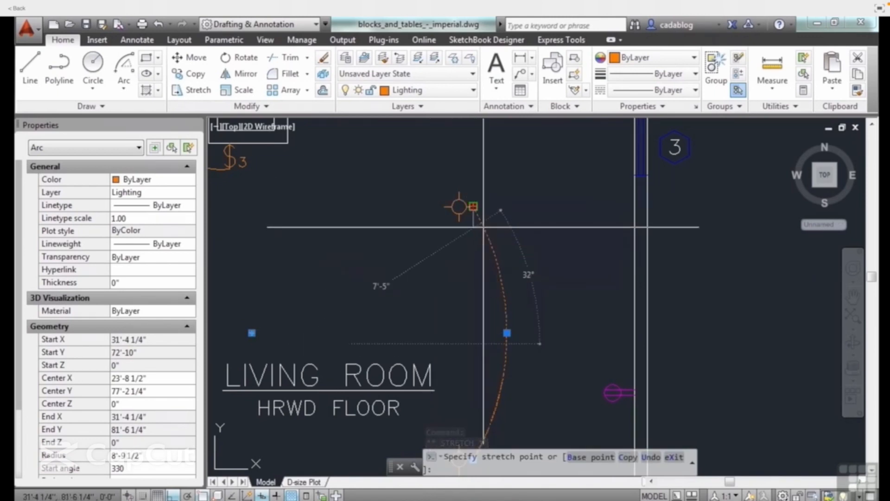
pyautogui.press('F8')
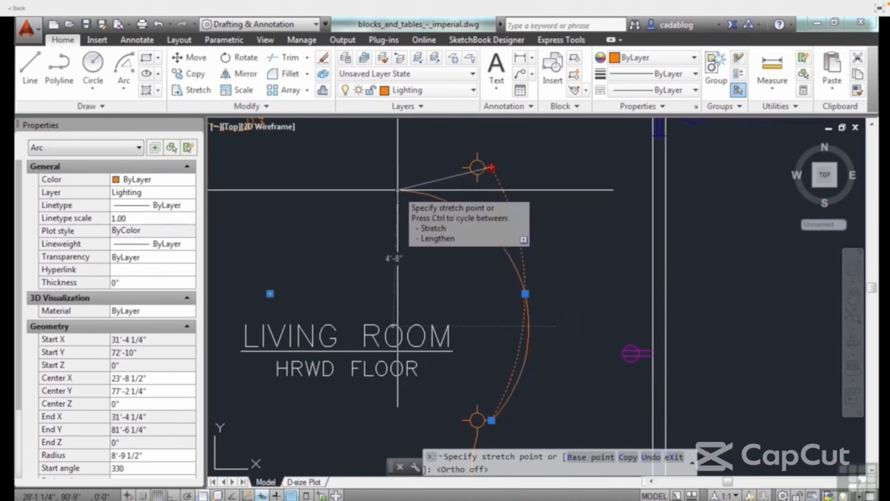
pyautogui.click(403, 183)
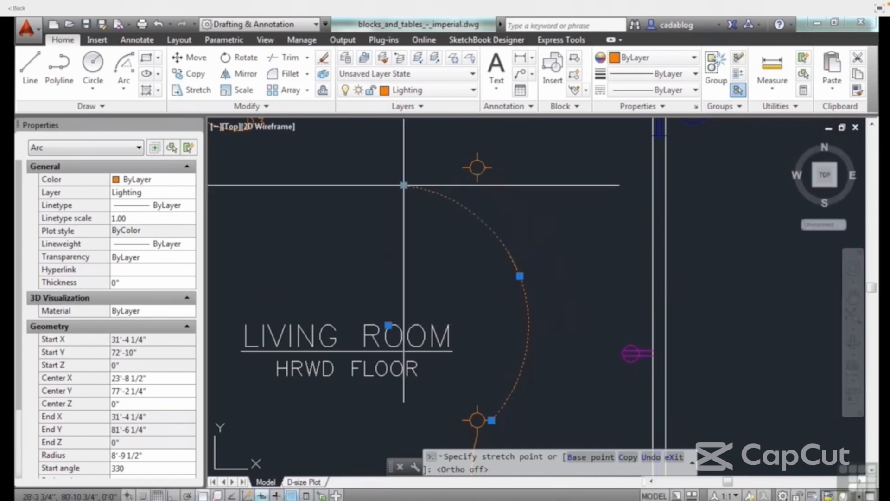
# Step: Stretch the arc outward by its midpoint grip to a radius of about 4'-4", and move it northwest by its centre grip
pyautogui.click(520, 276)
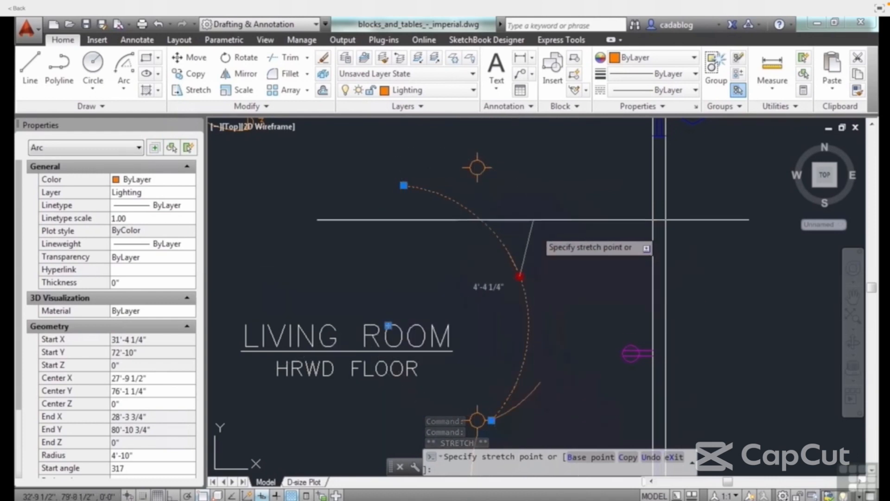
pyautogui.click(533, 220)
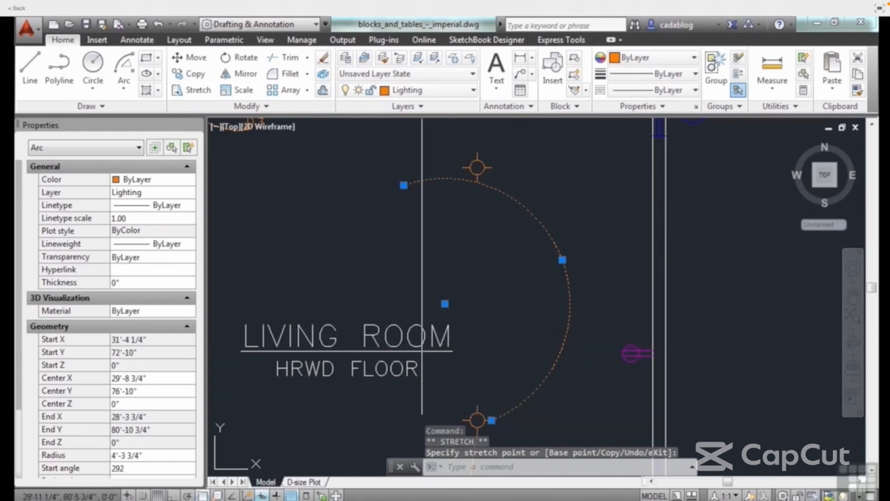
pyautogui.click(445, 304)
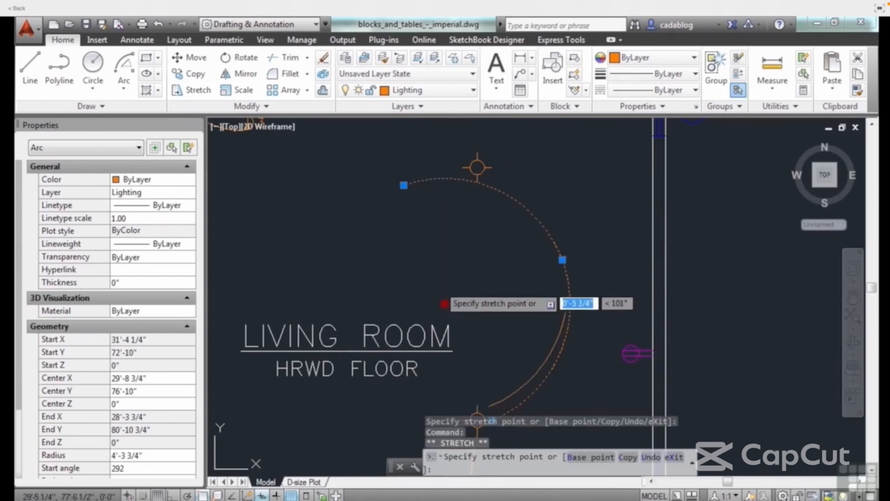
pyautogui.click(373, 263)
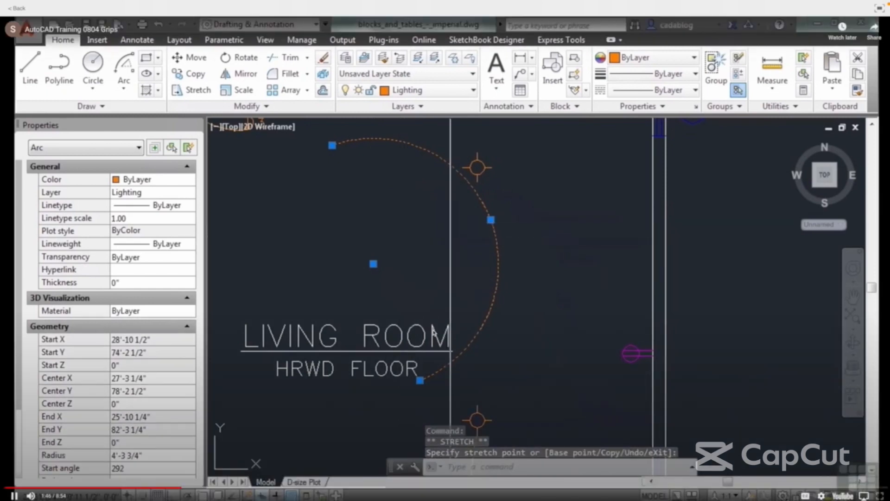
# Step: Use the midpoint grip's Stretch option to bulge the arc slightly outward to a radius of about 4'-4"
pyautogui.moveTo(490, 219)
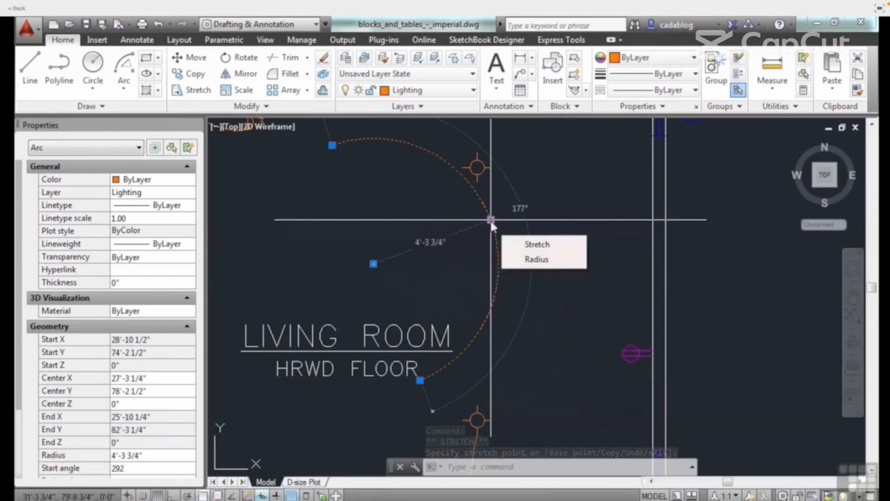
pyautogui.click(530, 244)
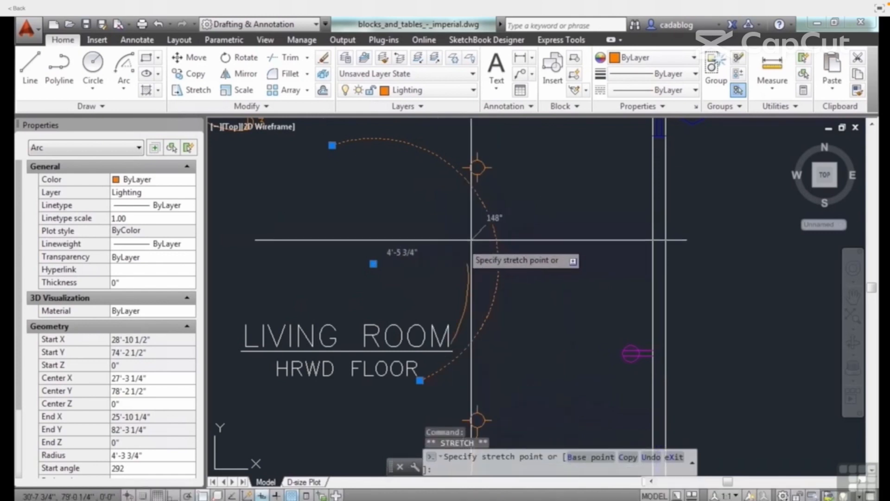
pyautogui.click(505, 214)
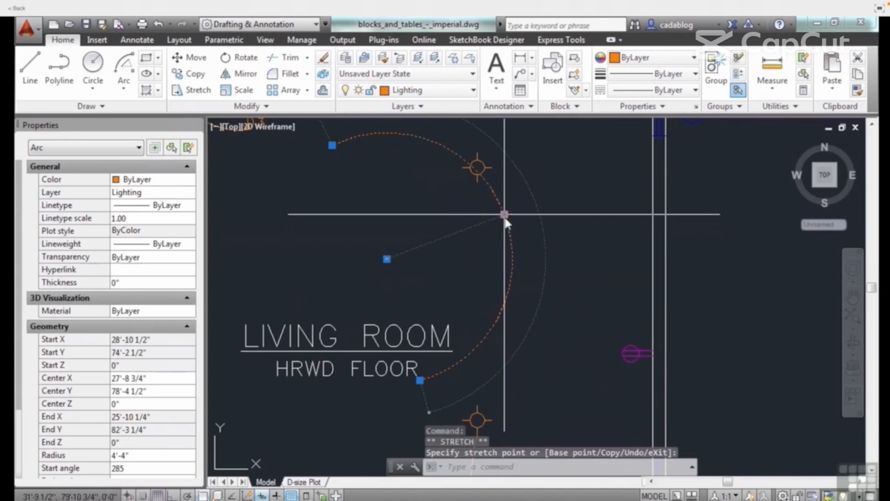
# Step: Use the midpoint grip's Radius option to set the arc's radius to 6'
pyautogui.moveTo(504, 216)
pyautogui.click(544, 256)
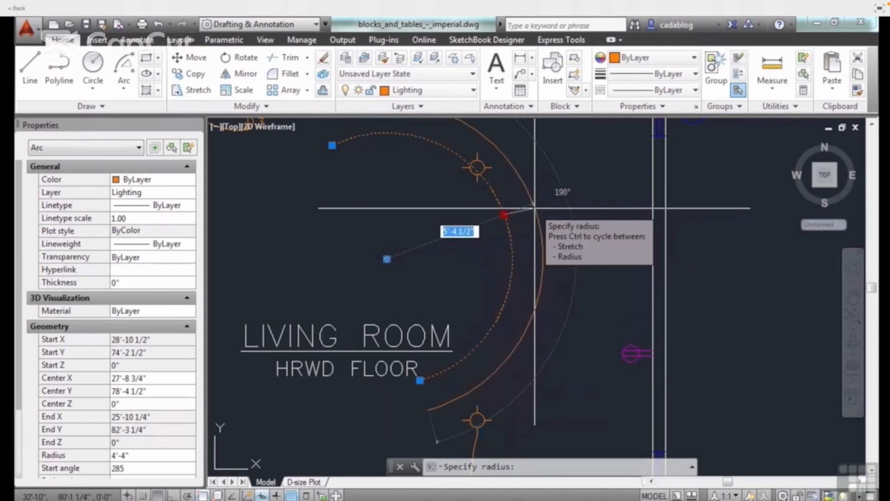
pyautogui.press('Return')
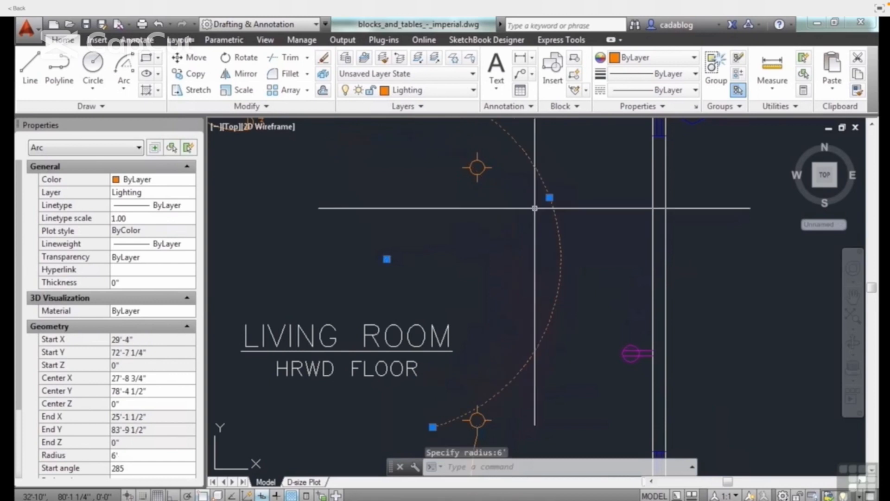
# Step: Clear the selection and reselect the living room's upper lighting arc to show its grips
pyautogui.press('Escape')
pyautogui.scroll(-2, 526, 234)
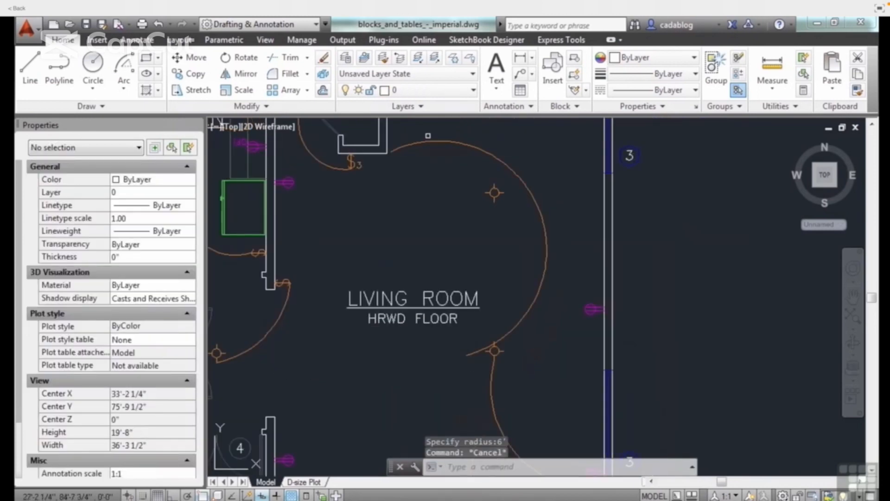
pyautogui.click(406, 149)
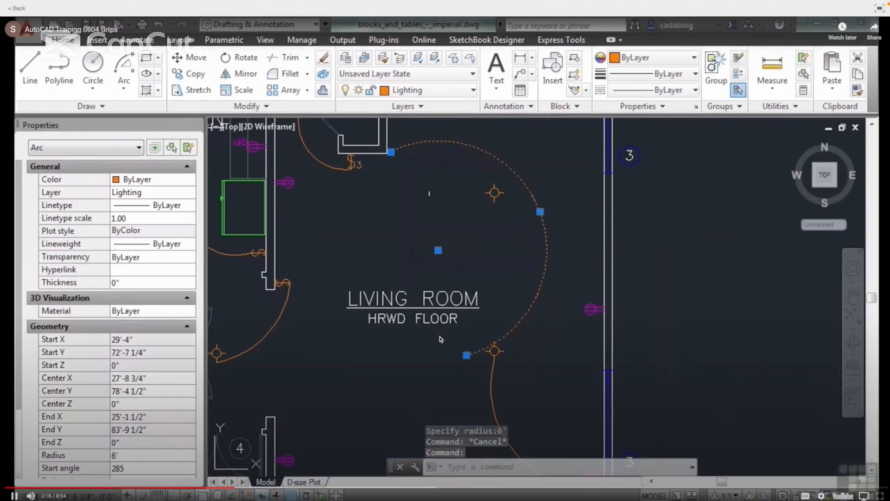
pyautogui.scroll(3, 398, 156)
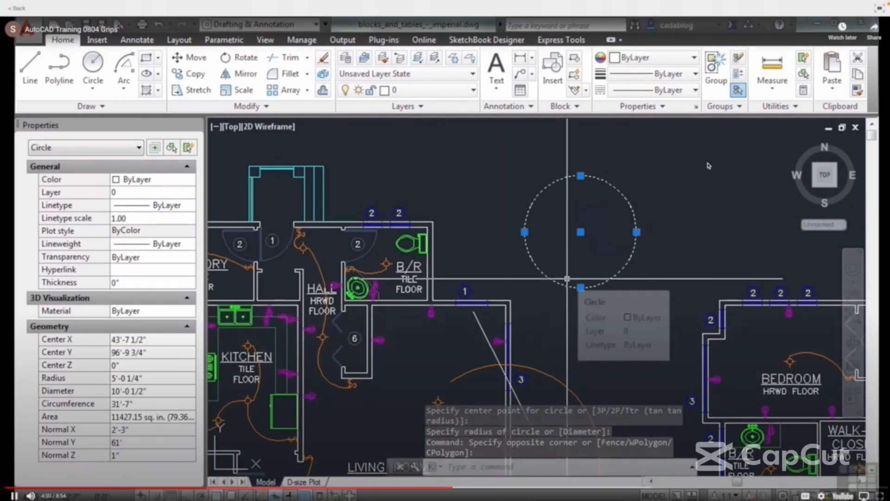
# Step: Move the circle northeast by its centre grip to about 46'-2", 97'-7", and set its radius to 3' with its east quadrant grip
pyautogui.click(708, 165)
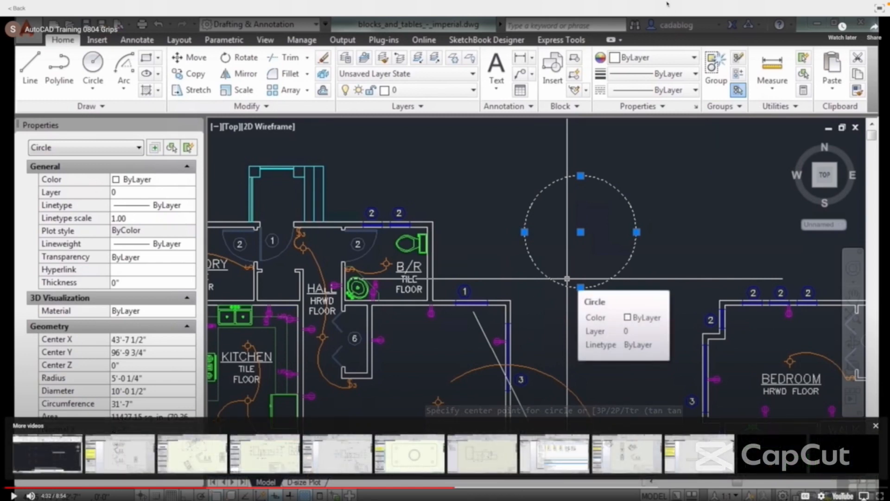
pyautogui.moveTo(666, 6)
pyautogui.click(609, 223)
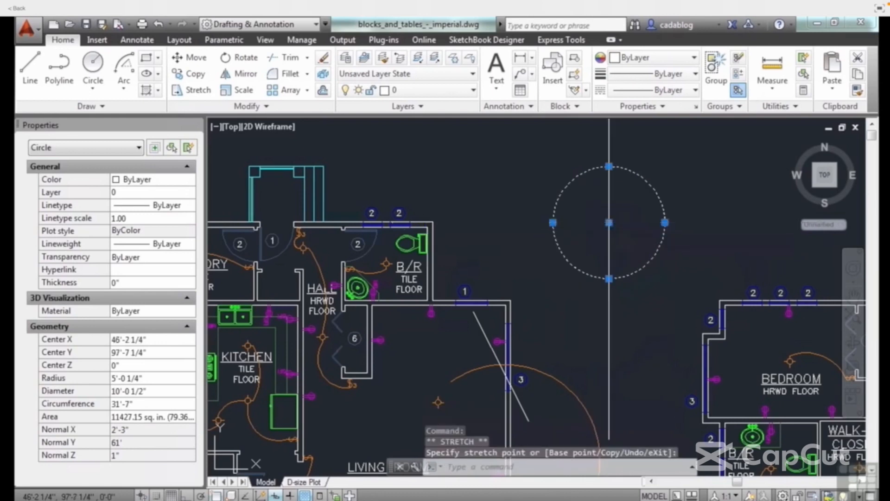
pyautogui.scroll(2, 629, 204)
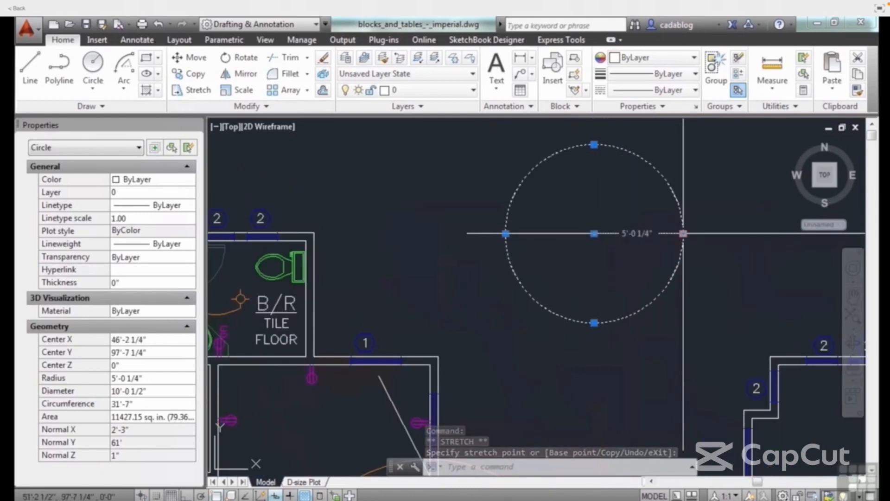
pyautogui.click(682, 234)
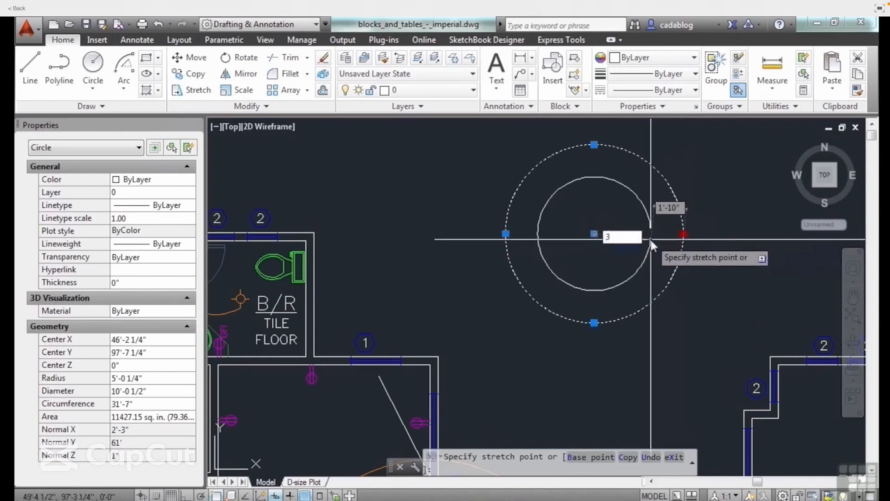
pyautogui.press('Return')
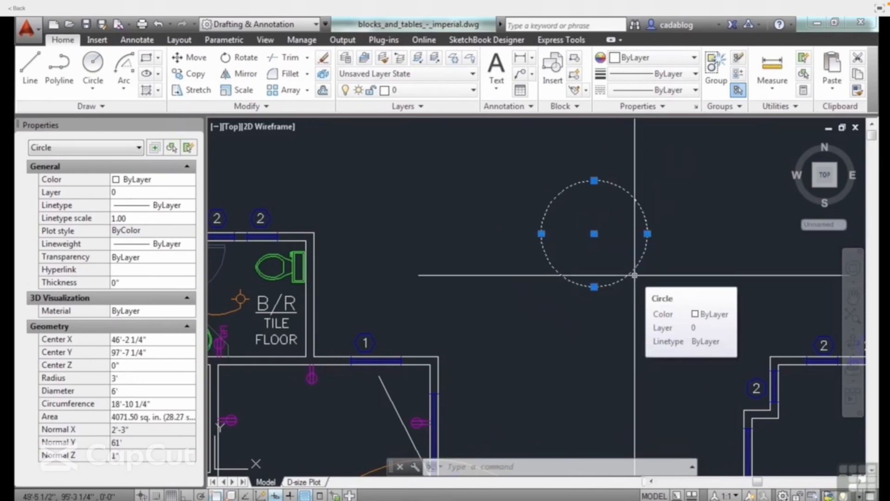
pyautogui.press('Escape')
# Step: Grip-stretch the upper endpoint of the diagonal line near window 3 eastward, outside the building wall, and deselect the line
pyautogui.moveTo(512, 299); pyautogui.dragTo(547, 173, button='middle')
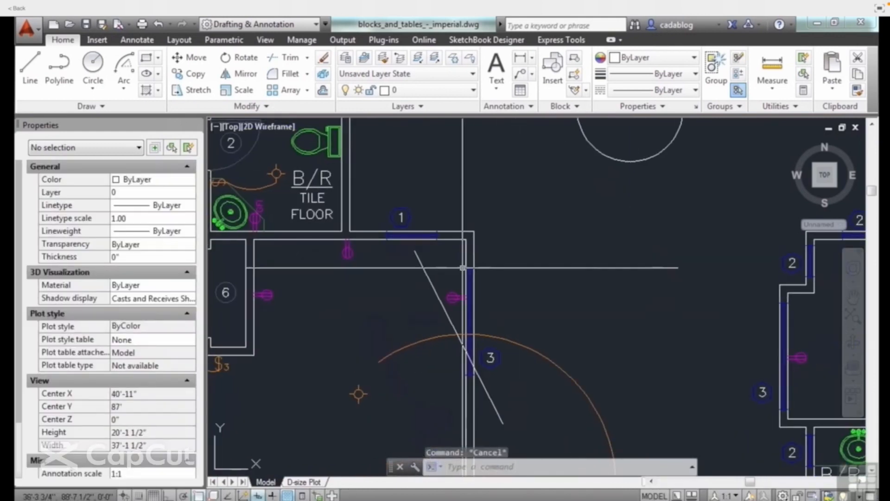
pyautogui.click(426, 269)
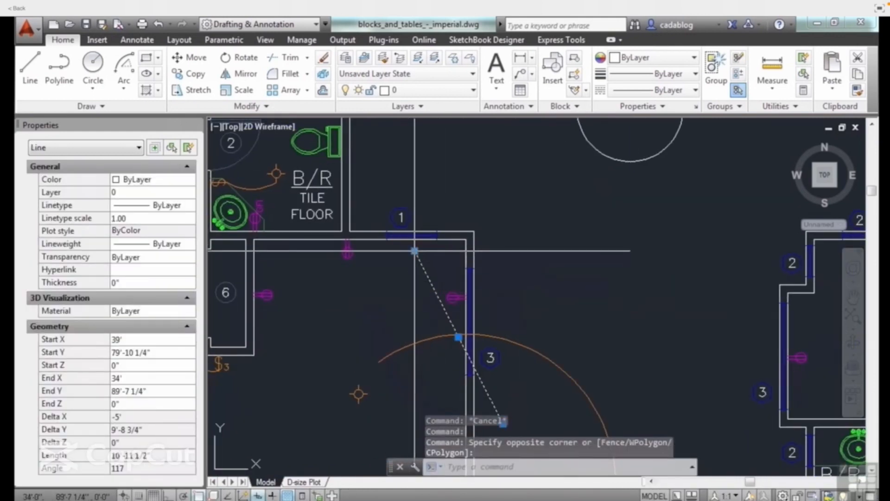
pyautogui.click(415, 251)
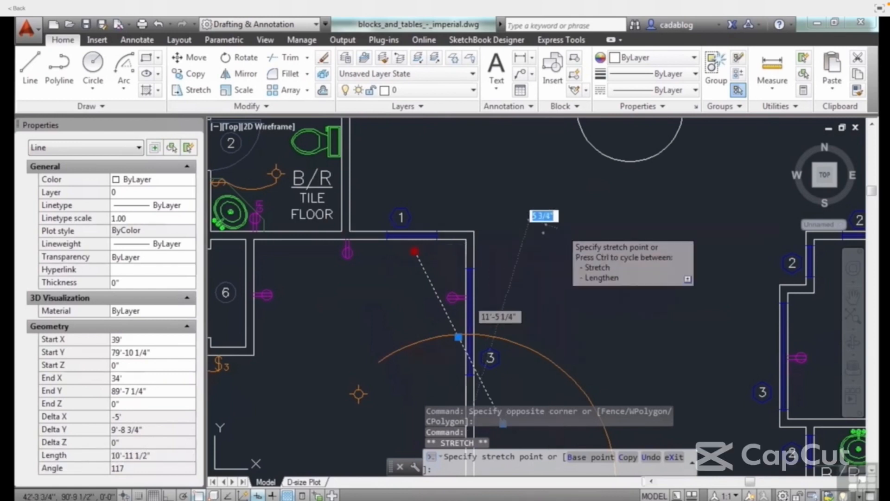
pyautogui.click(562, 229)
pyautogui.press('Escape')
pyautogui.press('Escape')
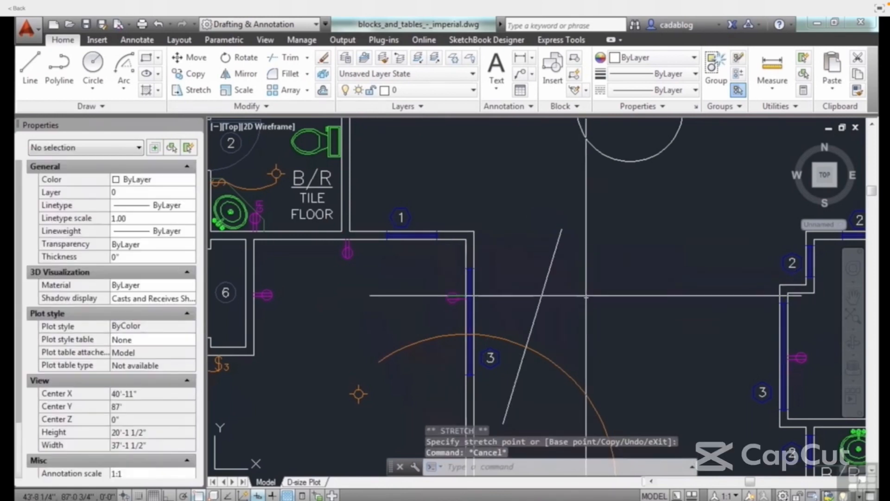
# Step: Use the Stretch command with a crossing window to shift the line's upper endpoint east to about 45'-8", 89'-6"
pyautogui.write('s')
pyautogui.press('Return')
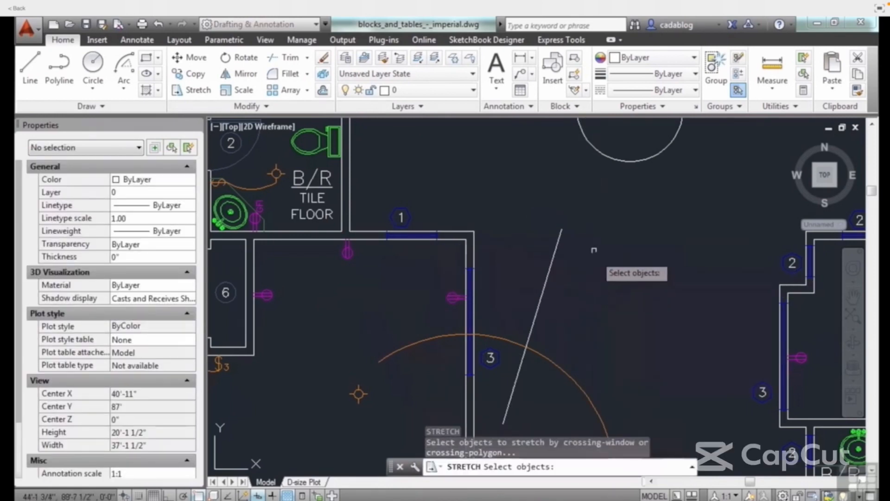
pyautogui.click(580, 192)
pyautogui.click(538, 256)
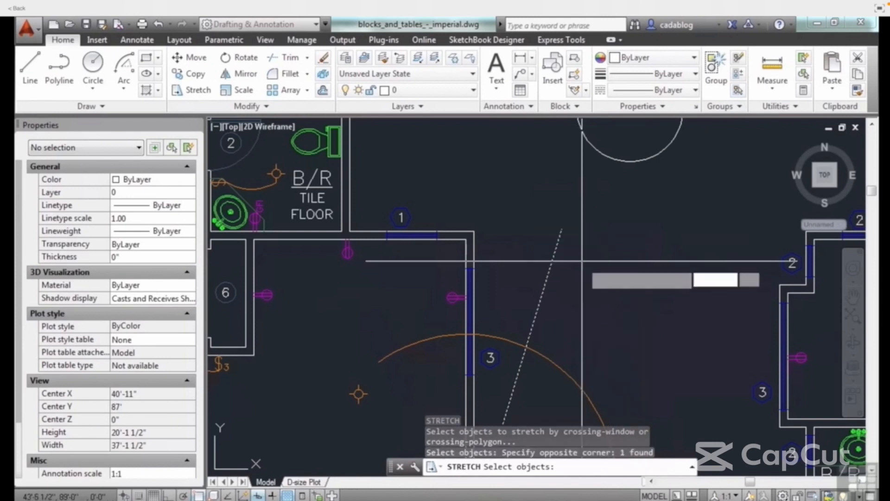
pyautogui.press('Return')
pyautogui.click(566, 256)
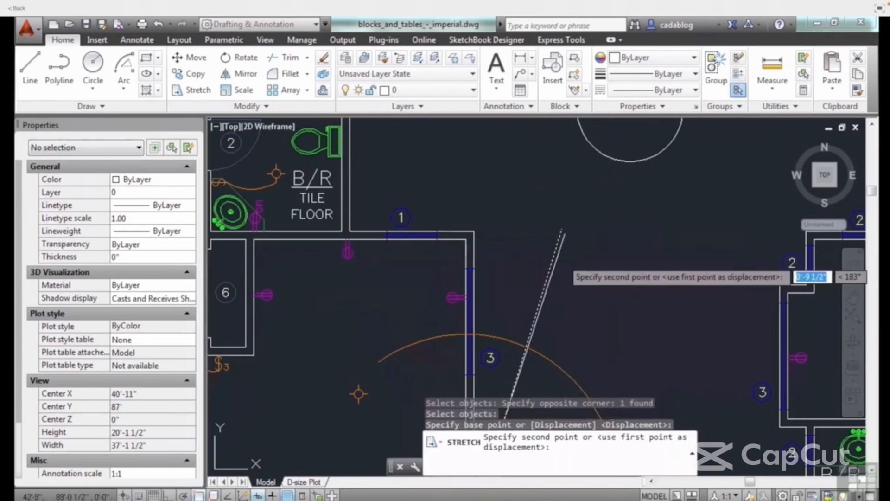
pyautogui.click(621, 251)
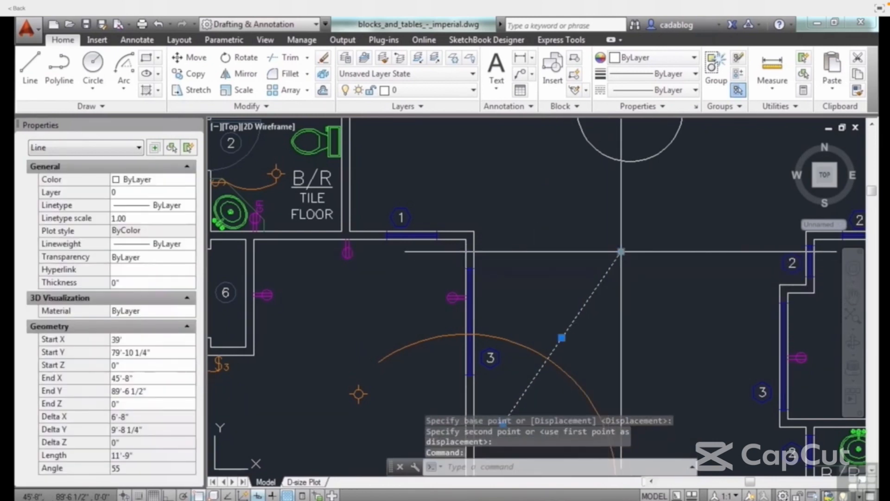
# Step: Grip-stretch the line's upper endpoint back west to about 42'-6", 90'-4", and clear the selection
pyautogui.click(566, 237)
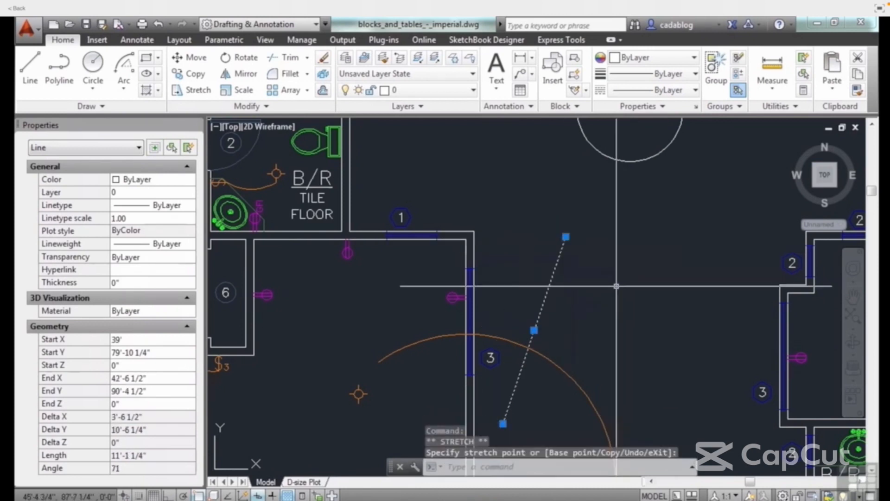
pyautogui.press('Escape')
pyautogui.press('Escape')
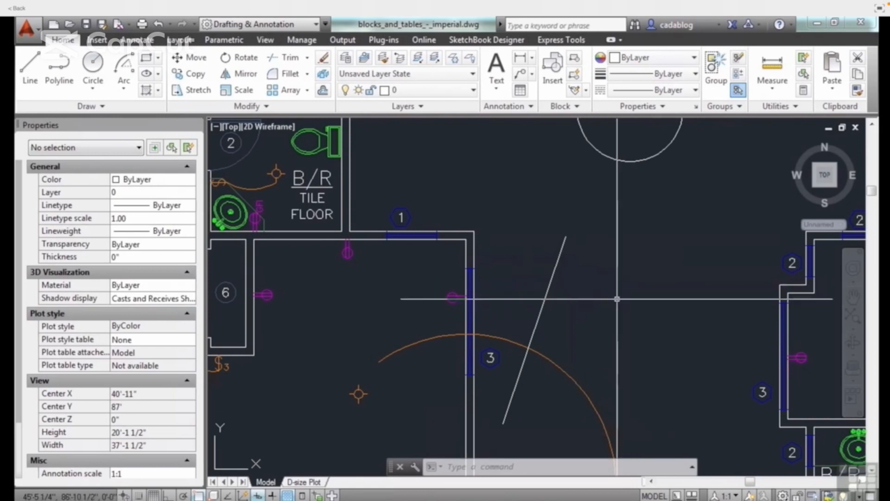
# Step: Select the line and move it northeast by its midpoint grip, putting its lower end at about 42'-11", 82'-2"
pyautogui.click(621, 306)
pyautogui.click(533, 328)
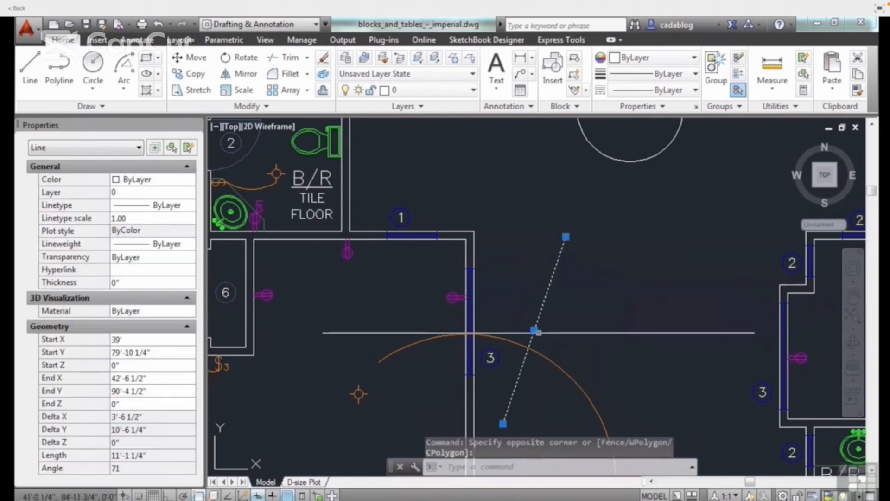
pyautogui.click(534, 330)
pyautogui.click(604, 289)
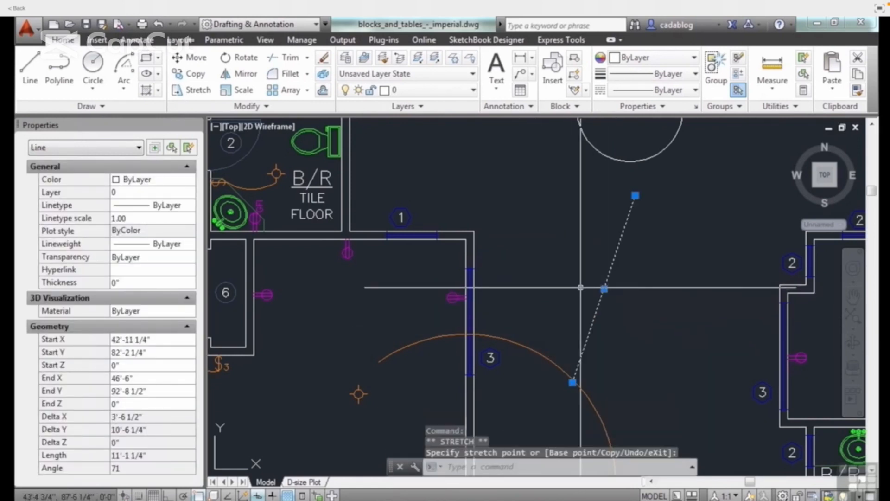
# Step: Select the circle and the line, and activate the circle's lower quadrant grip and the line's upper endpoint grip together for stretching
pyautogui.scroll(-2, 581, 289)
pyautogui.click(614, 186)
pyautogui.click(606, 216)
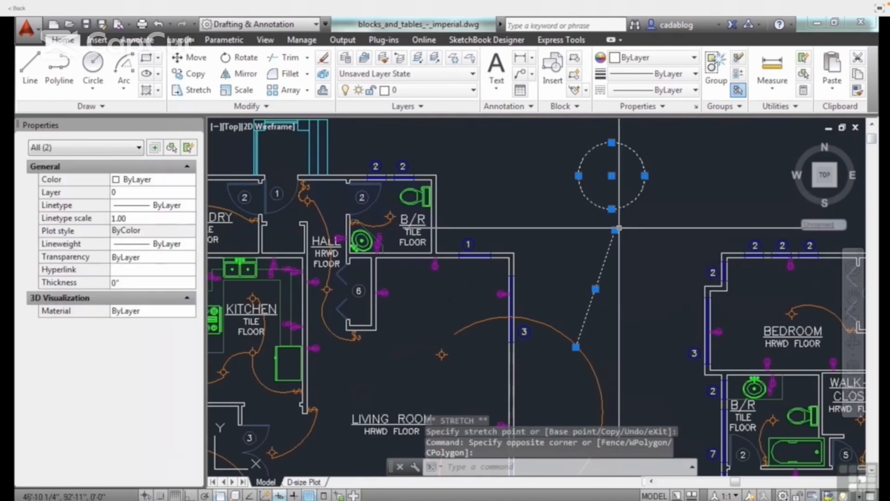
pyautogui.keyDown('shift'); pyautogui.click(611, 209); pyautogui.keyUp('shift')
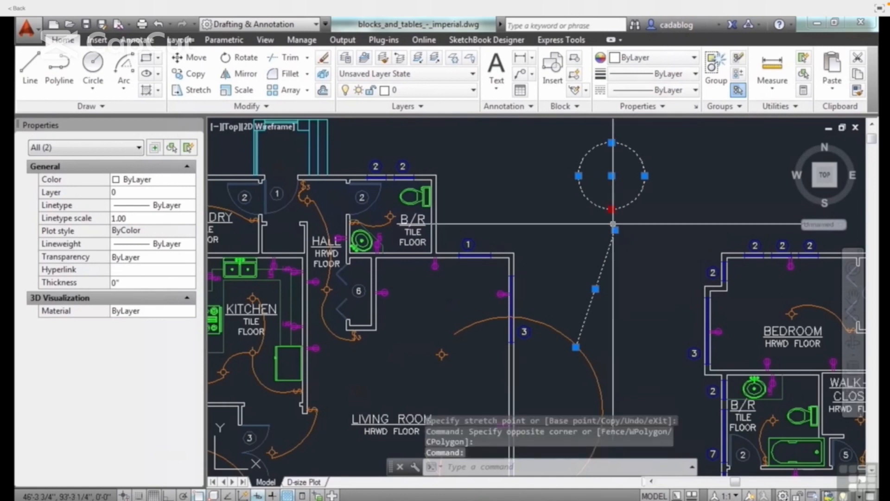
pyautogui.keyDown('shift'); pyautogui.click(615, 230); pyautogui.keyUp('shift')
pyautogui.click(615, 230)
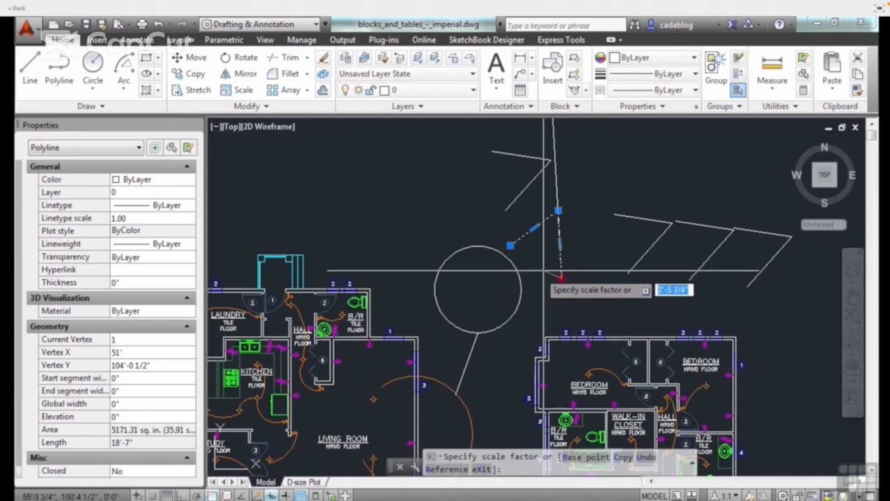
# Step: Scale the selected polyline by a factor of 2 about its lower endpoint grip, and mirror it across its near-vertical segment with the grip's Mirror mode
pyautogui.write('2')
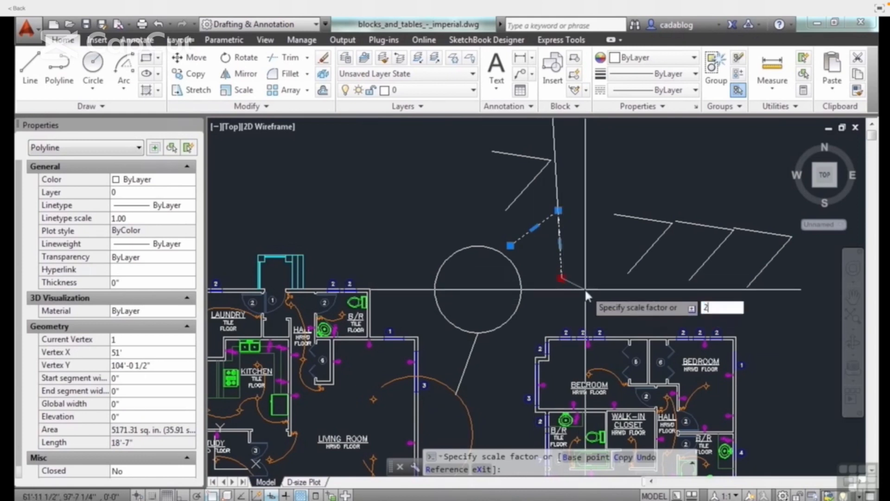
pyautogui.press('Return')
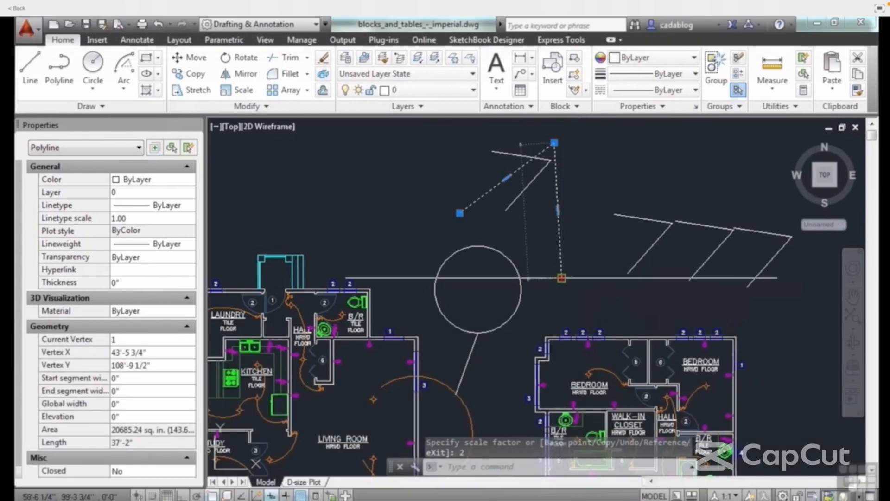
pyautogui.click(561, 278)
pyautogui.press('space')
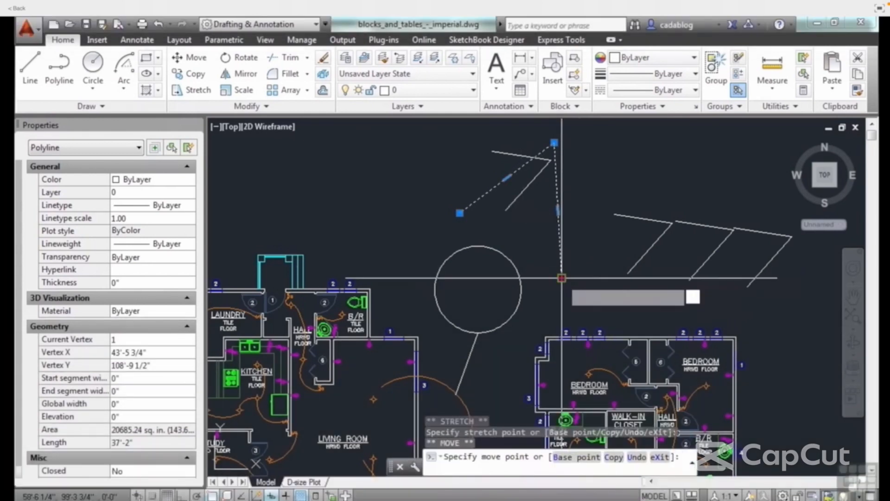
pyautogui.press('space')
pyautogui.press('space')
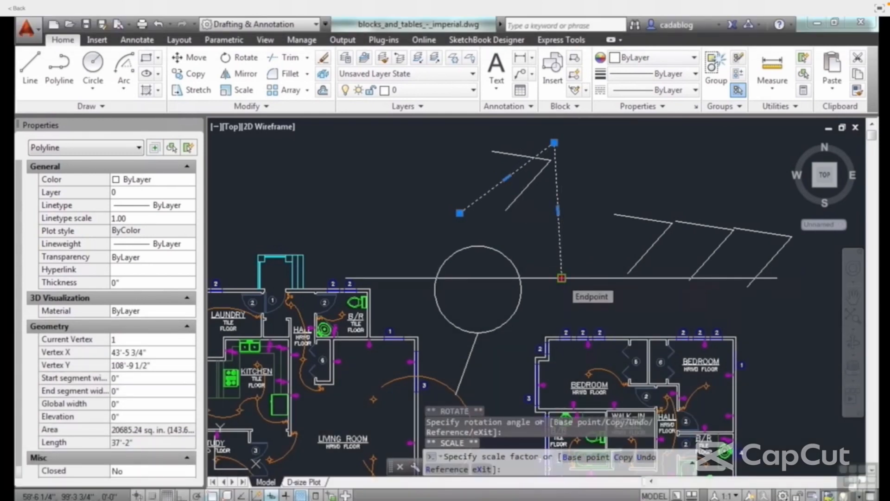
pyautogui.press('space')
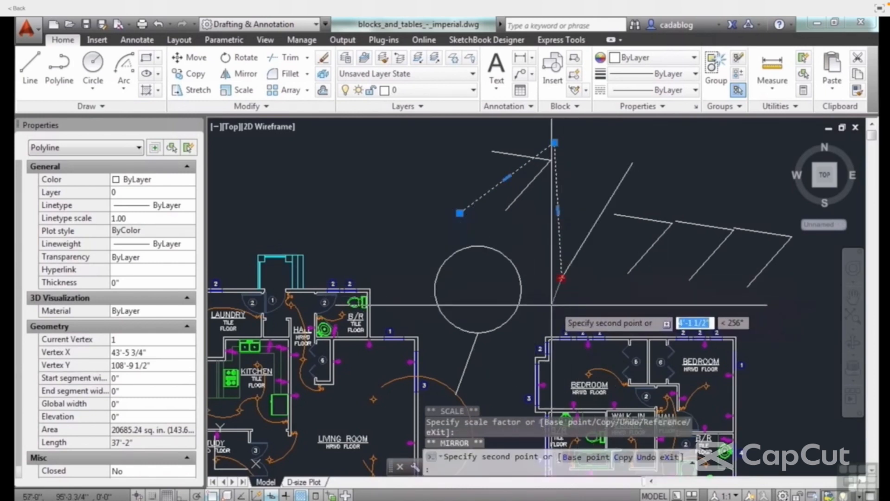
pyautogui.press('space')
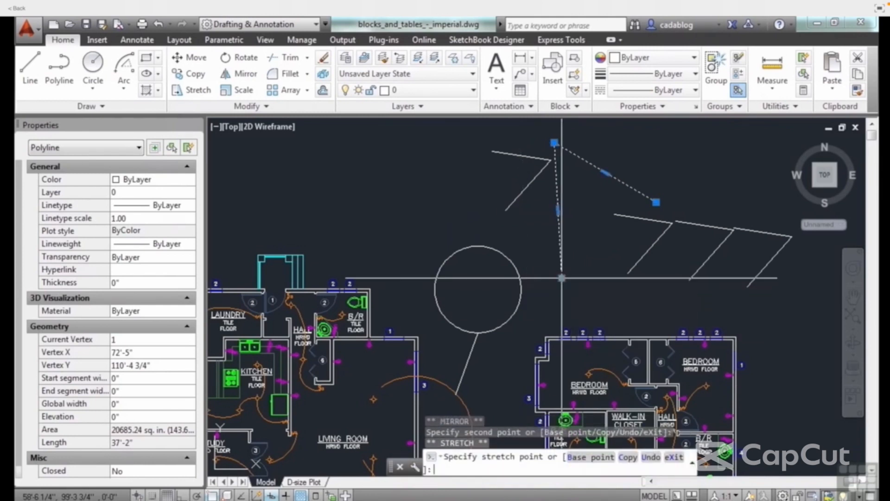
pyautogui.press('Escape')
pyautogui.press('Escape')
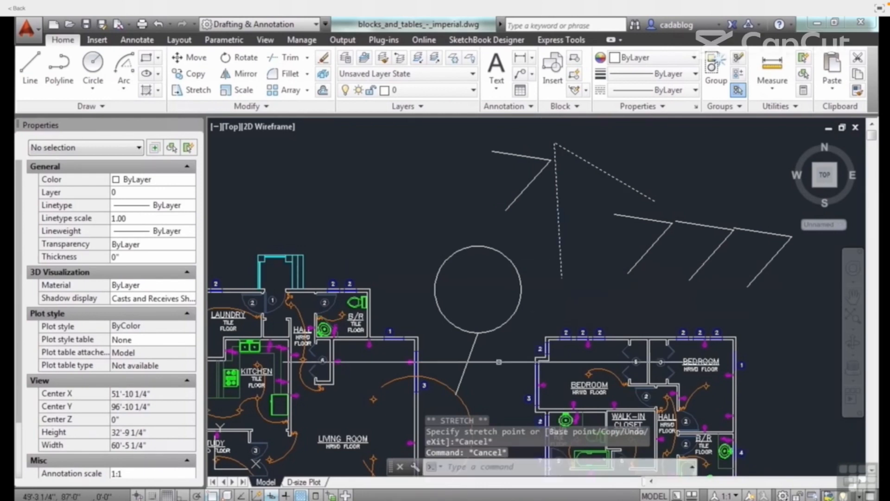
# Step: Select the line below the circle and stretch its upper endpoint southeast to about 49'-7", 86'-4"
pyautogui.click(489, 369)
pyautogui.click(444, 354)
pyautogui.scroll(5, 453, 363)
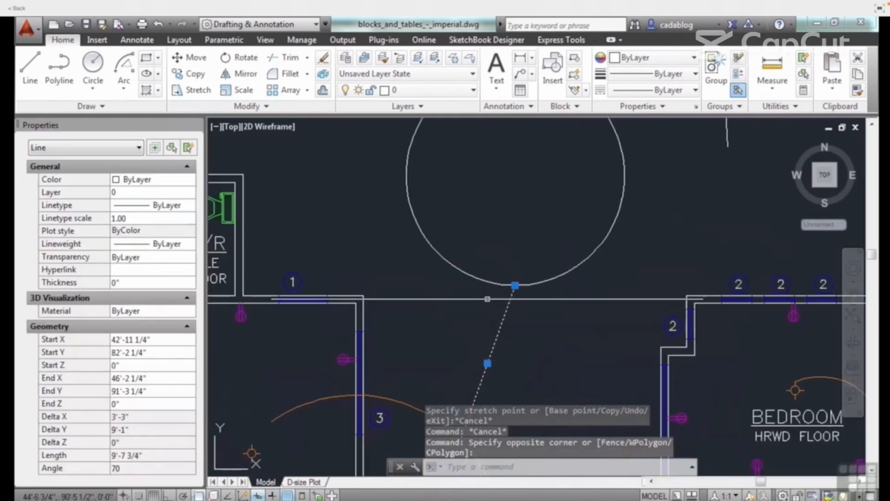
pyautogui.moveTo(468, 322); pyautogui.dragTo(476, 234, button='middle')
pyautogui.moveTo(525, 201)
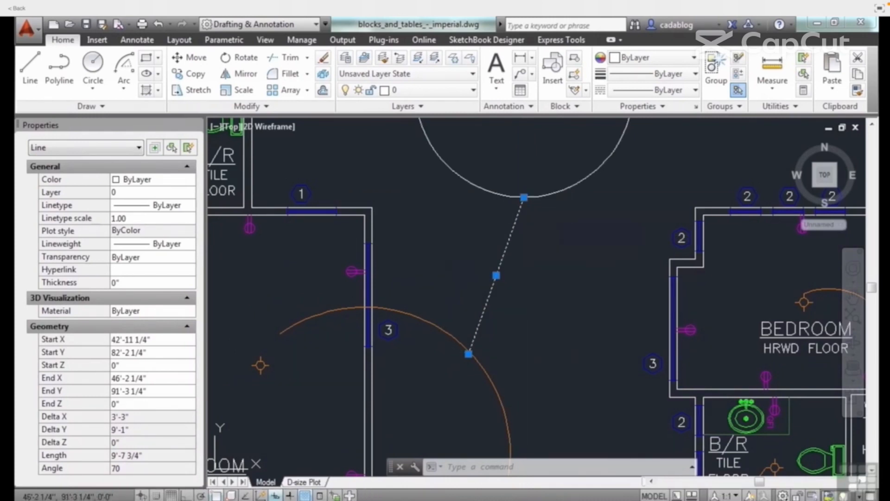
pyautogui.click(524, 198)
pyautogui.click(584, 281)
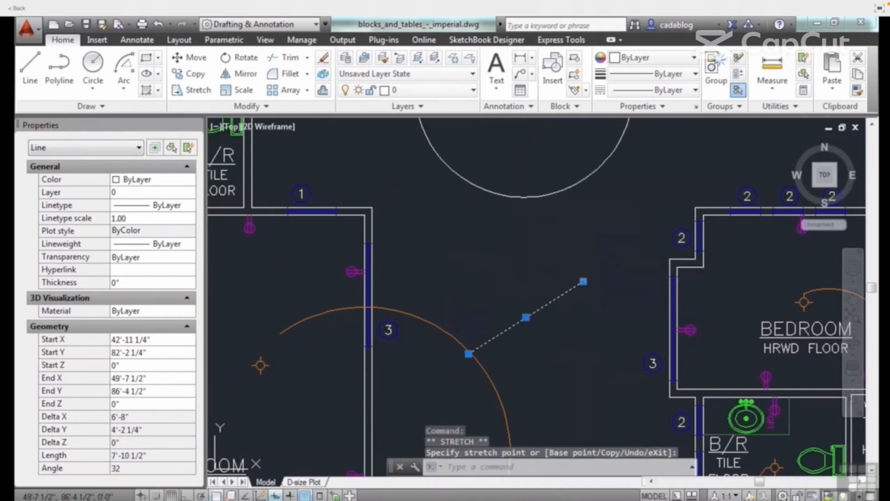
# Step: Stretch the same line's upper endpoint slightly northward, making the line steeper, and deselect it
pyautogui.click(583, 281)
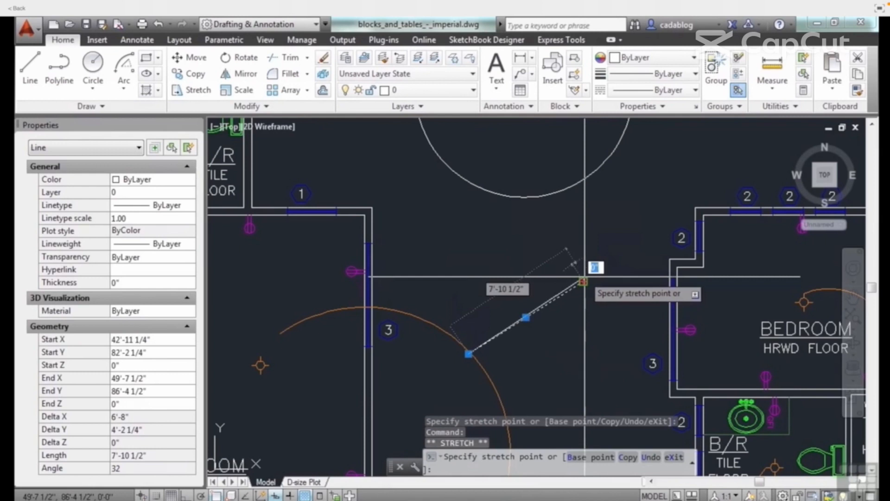
pyautogui.click(579, 240)
pyautogui.press('Escape')
pyautogui.write('pl')
pyautogui.press('Return')
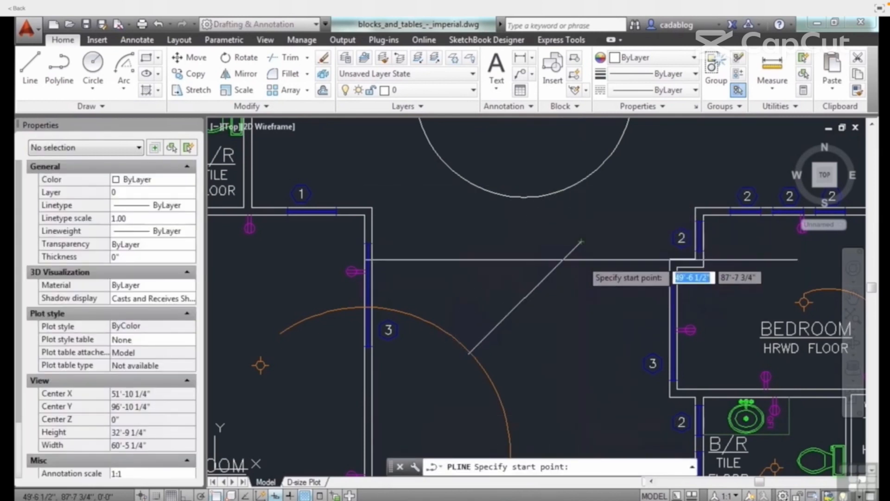
pyautogui.press('Escape')
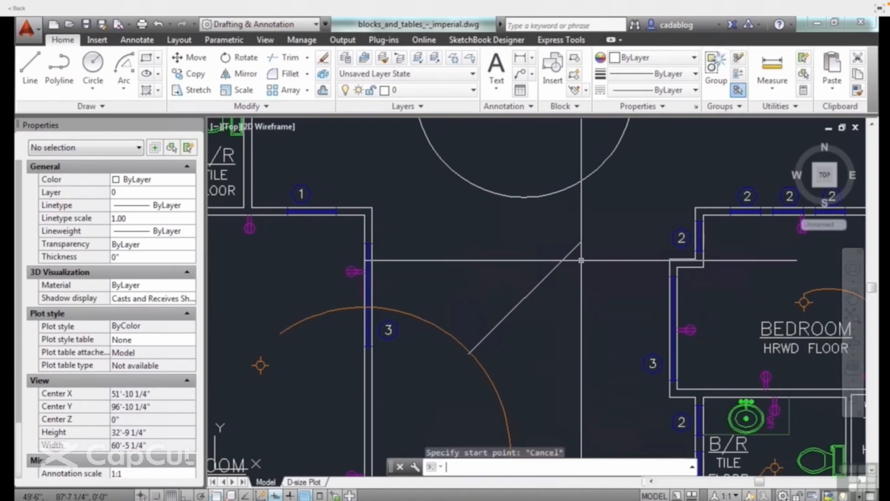
pyautogui.press('Escape')
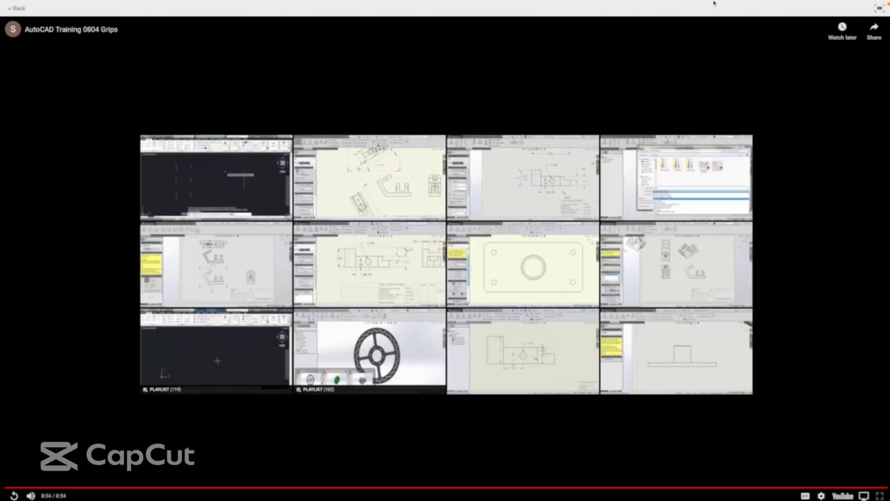
# Step: Review the layer tools and the list of layers offered for new objects in the drawing's properties, keeping Wall current
pyautogui.moveTo(691, 4)
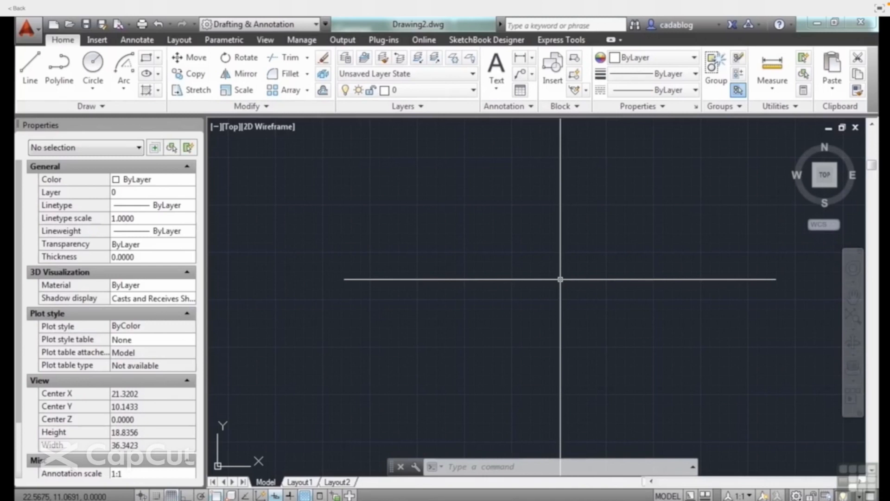
pyautogui.moveTo(333, 444)
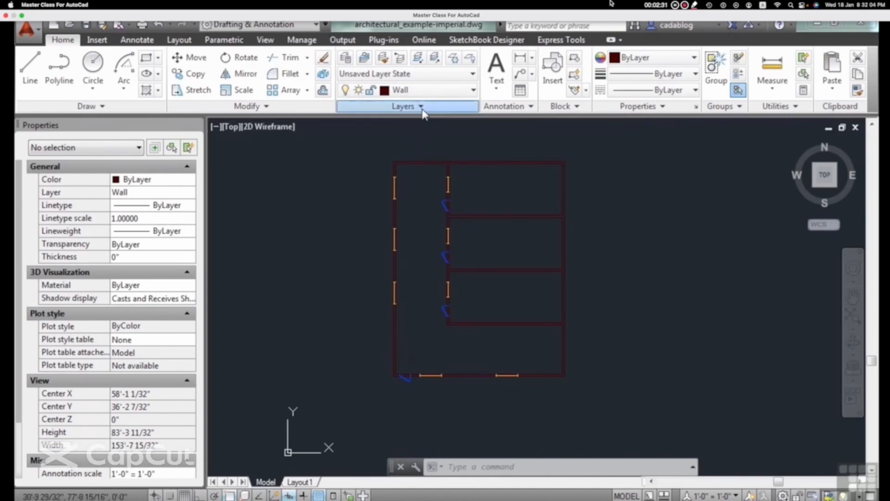
pyautogui.click(420, 106)
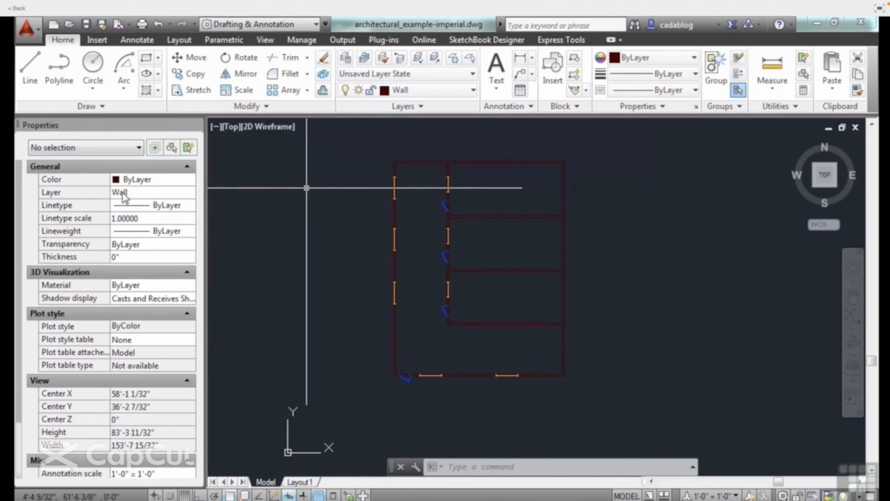
pyautogui.click(153, 193)
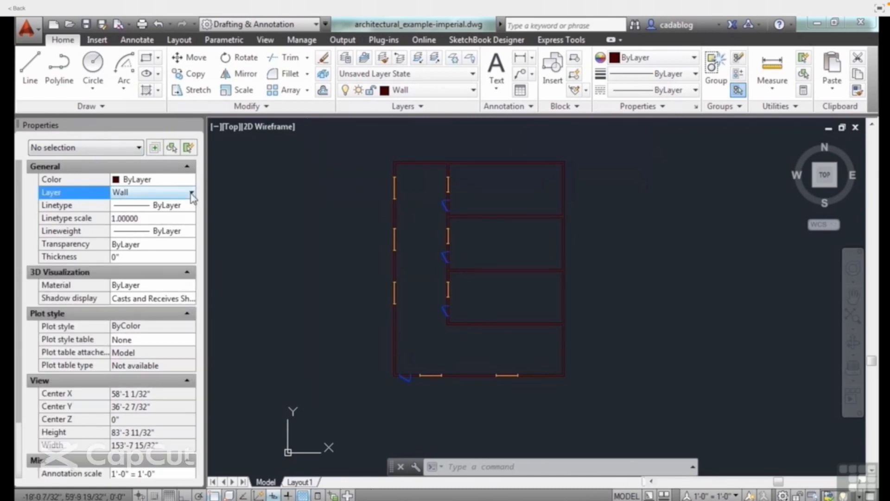
pyautogui.click(191, 192)
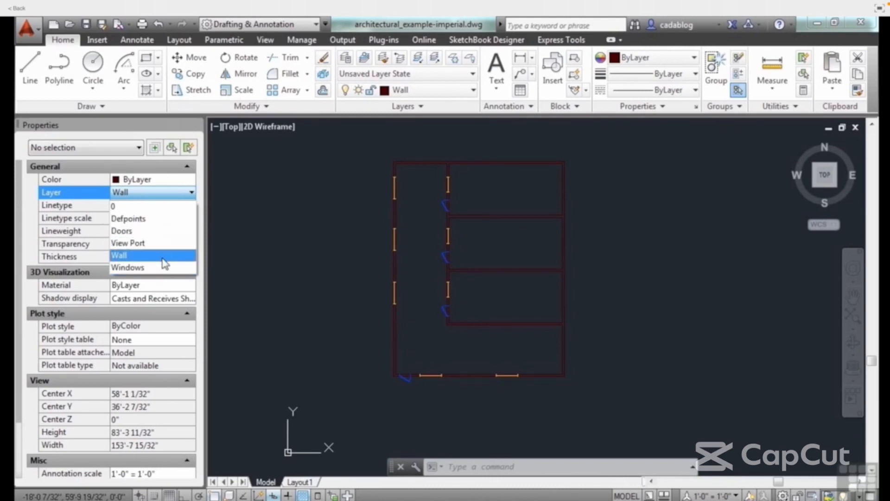
pyautogui.click(322, 272)
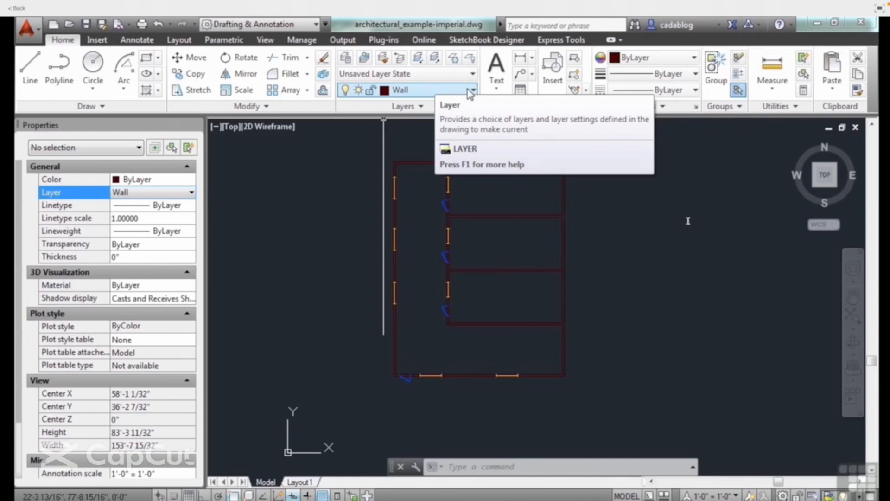
pyautogui.moveTo(695, 221)
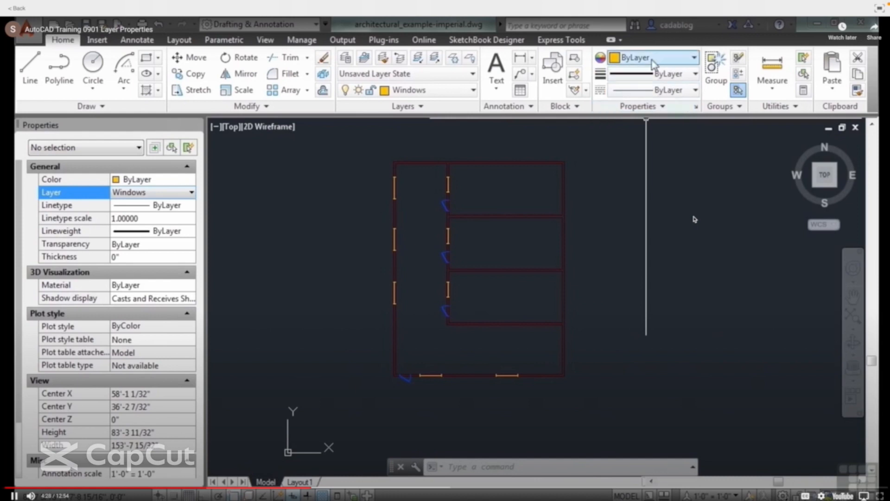
pyautogui.click(695, 219)
pyautogui.click(694, 219)
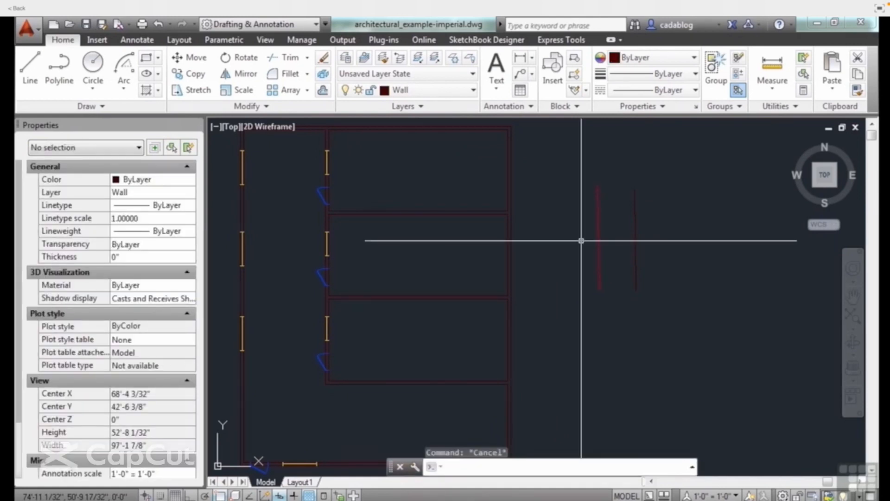
# Step: Widen and undock the Layer Properties Manager, try it docked above the ribbon, and leave it floating over the drawing
pyautogui.moveTo(363, 302)
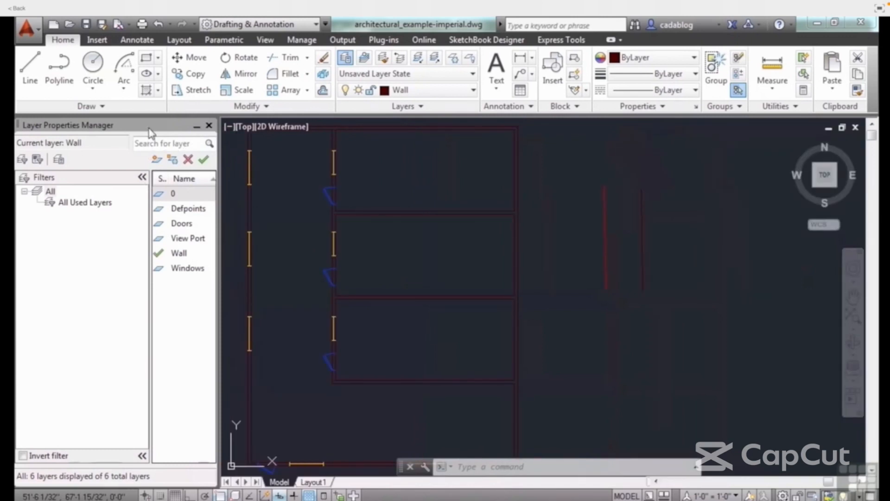
pyautogui.moveTo(220, 233); pyautogui.dragTo(266, 233)
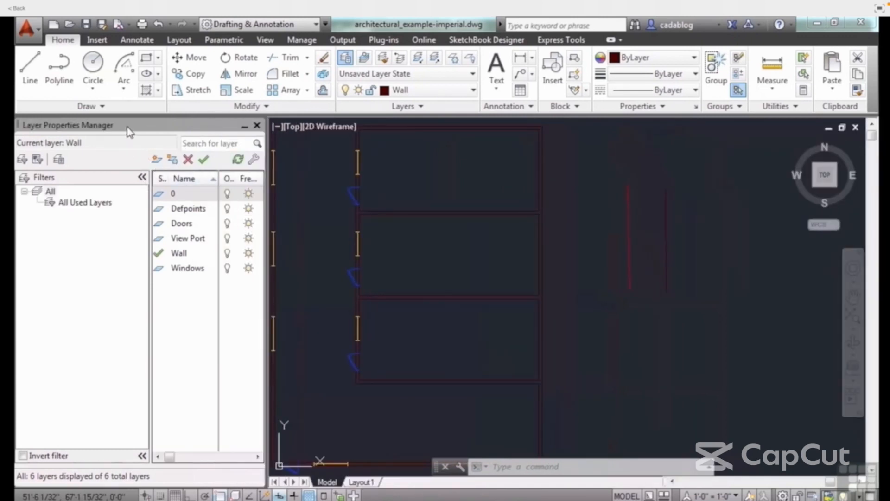
pyautogui.moveTo(128, 129); pyautogui.dragTo(280, 188)
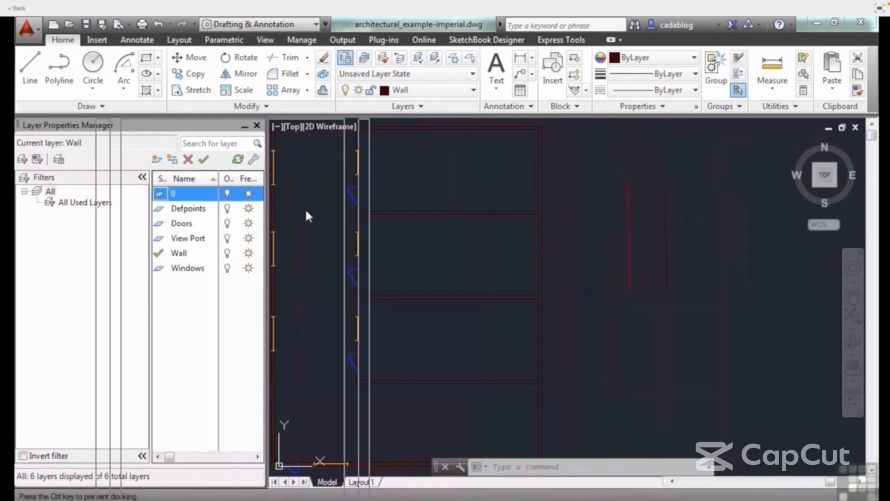
pyautogui.moveTo(307, 236); pyautogui.dragTo(299, 107)
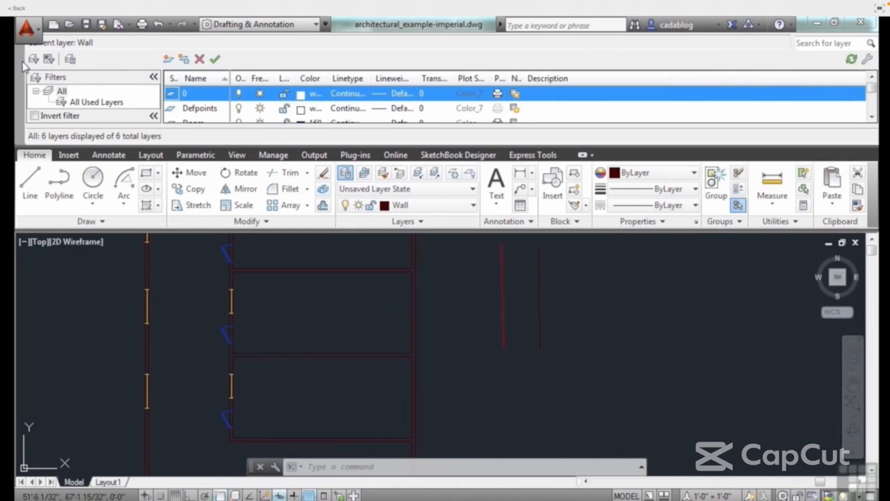
pyautogui.moveTo(24, 66); pyautogui.dragTo(19, 70)
pyautogui.moveTo(85, 244); pyautogui.dragTo(128, 278)
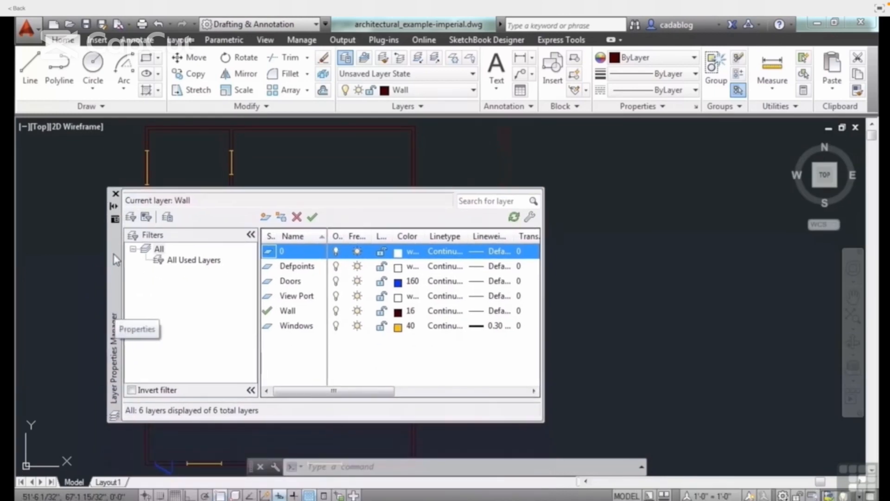
# Step: Narrow the filter tree, stretch the Layer Properties Manager out to the Description column, and widen the On and Freeze columns
pyautogui.moveTo(238, 260); pyautogui.dragTo(237, 260)
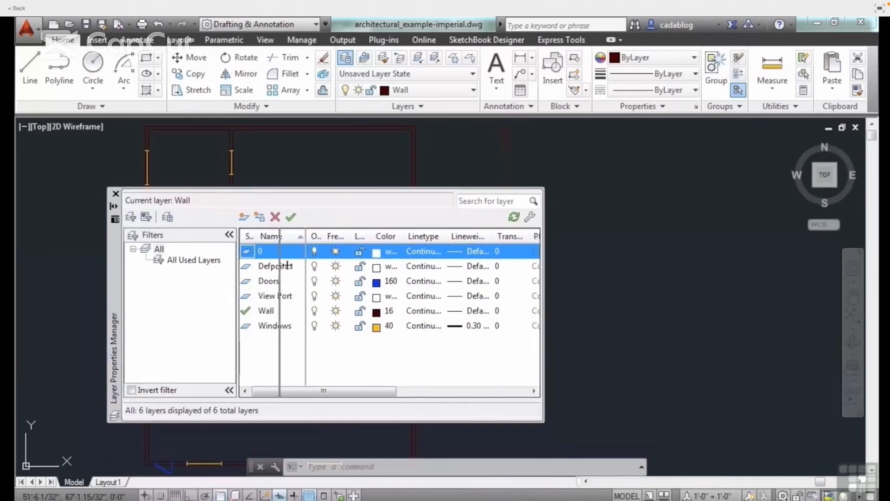
pyautogui.moveTo(244, 264); pyautogui.dragTo(229, 268)
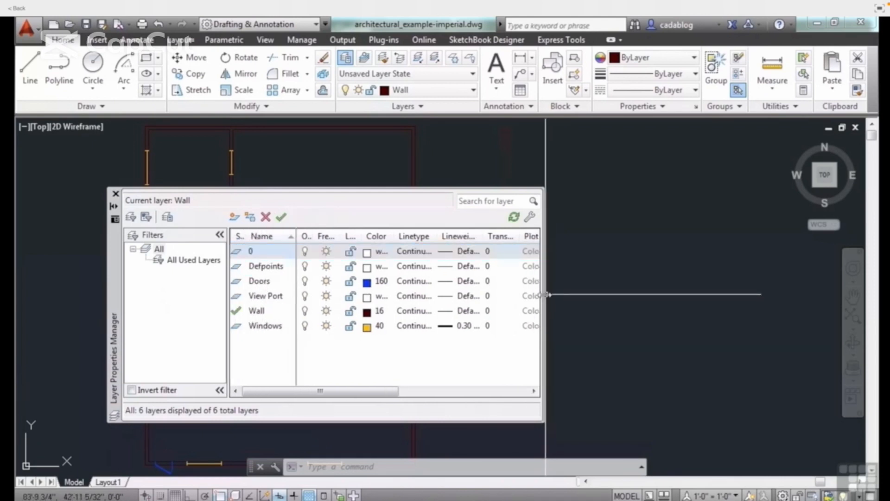
pyautogui.moveTo(544, 294); pyautogui.dragTo(769, 298)
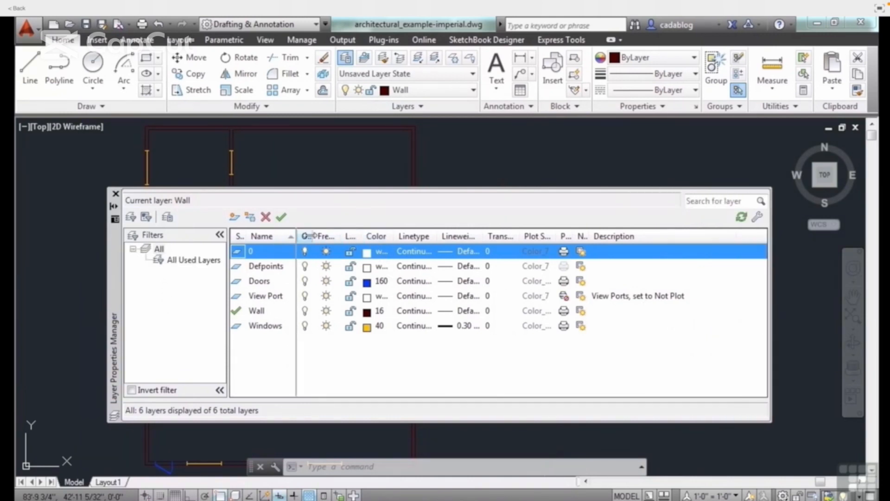
pyautogui.moveTo(312, 236); pyautogui.dragTo(354, 238)
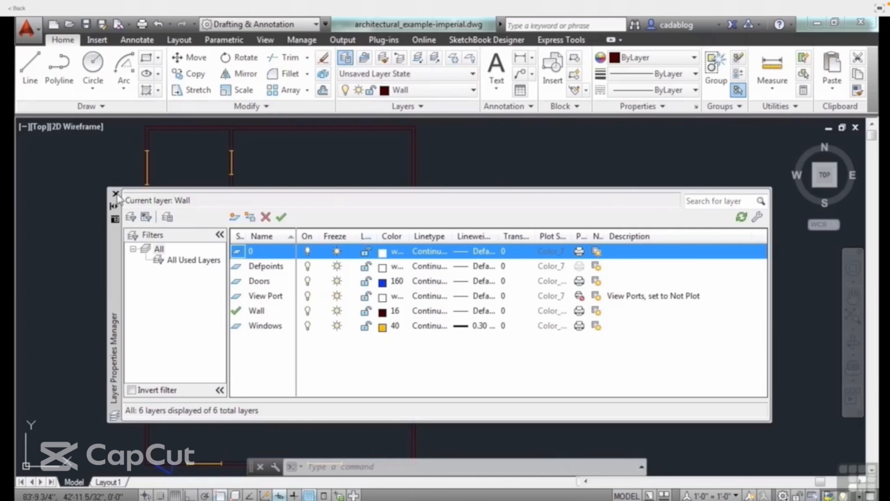
# Step: Close the Layer Properties Manager
pyautogui.moveTo(365, 319)
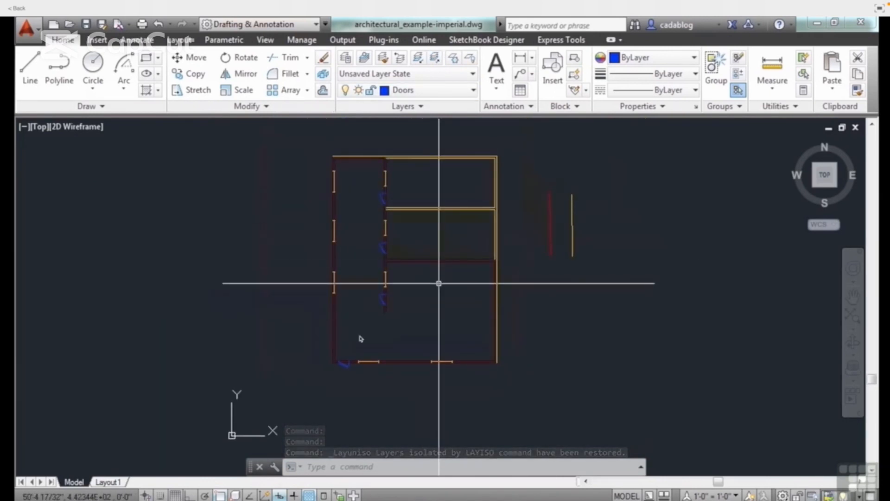
pyautogui.moveTo(360, 338)
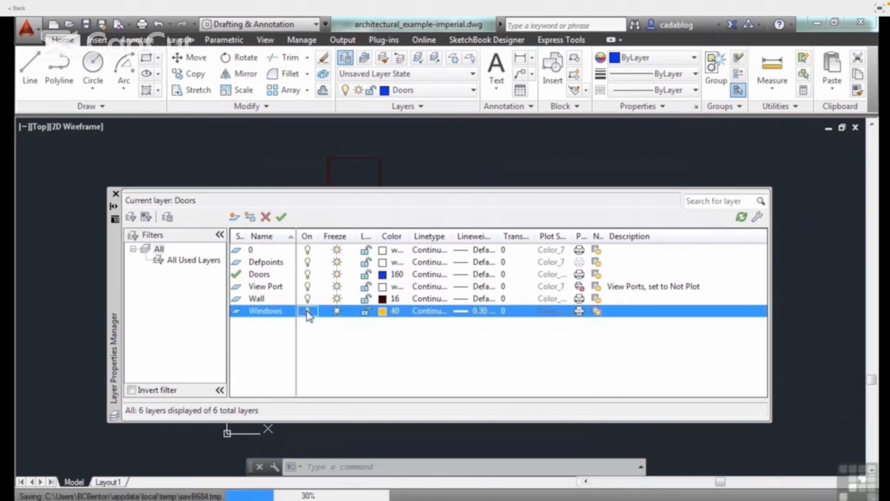
pyautogui.click(115, 194)
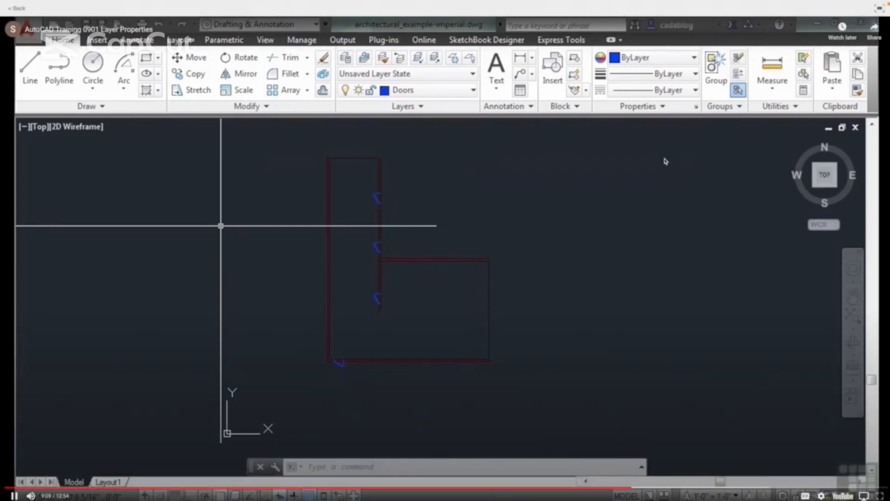
pyautogui.click(665, 161)
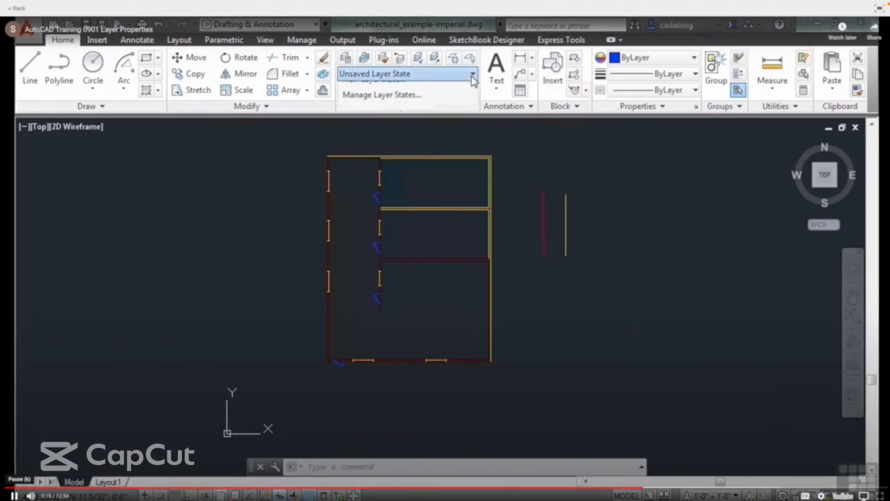
pyautogui.click(13, 495)
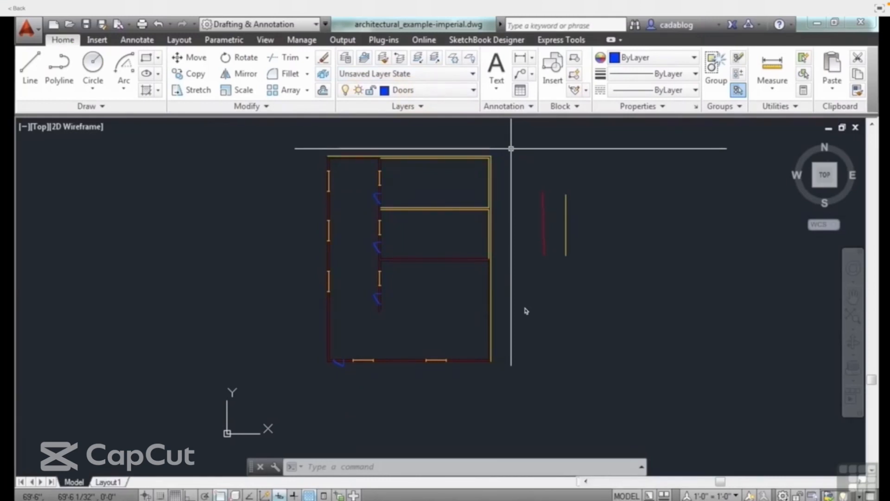
pyautogui.moveTo(570, 333)
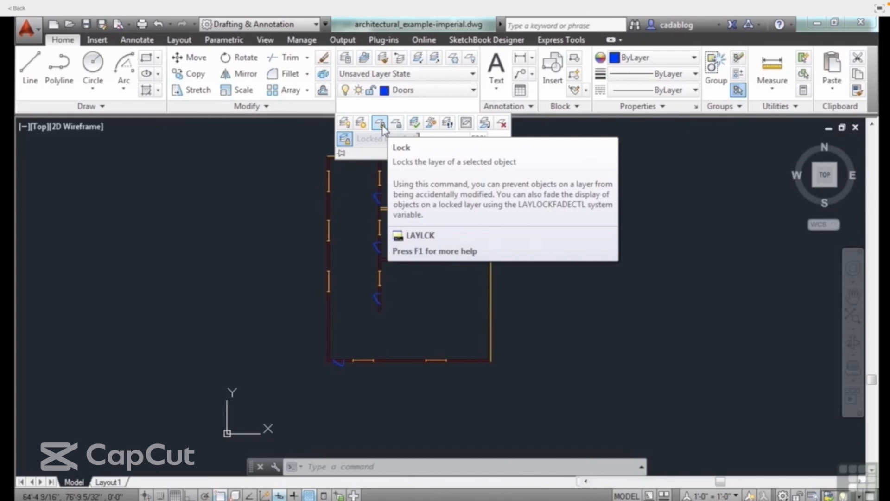
# Step: Change the lower line of the yellow wall between the two upper rooms to the current layer, Doors
pyautogui.click(415, 123)
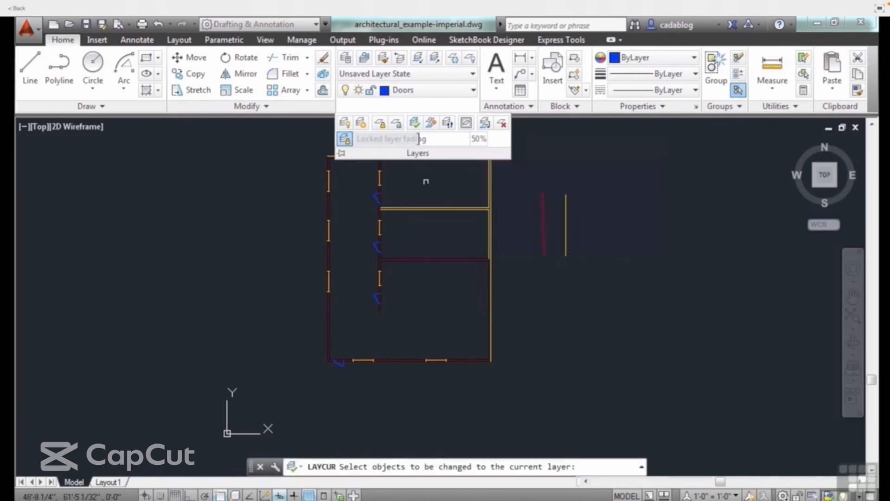
pyautogui.click(434, 210)
pyautogui.press('Return')
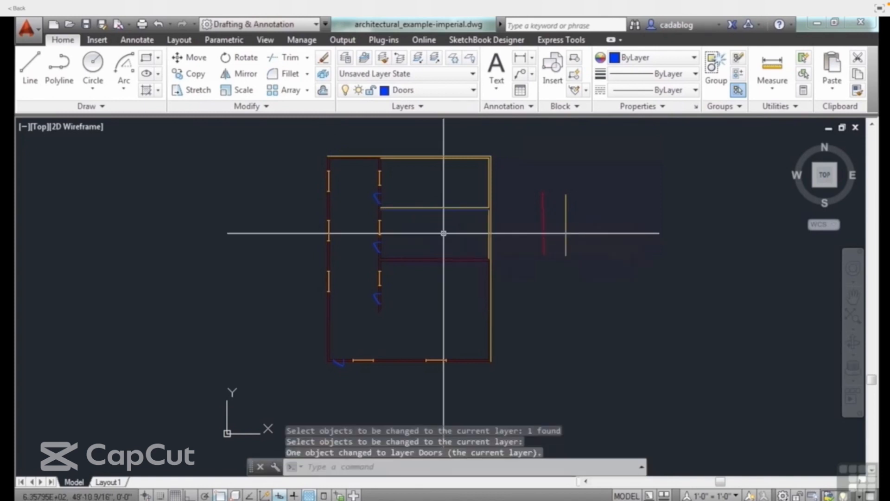
# Step: Select the remaining yellow line of the wall between the two upper rooms and change it to the current layer, Doors
pyautogui.scroll(4, 430, 212)
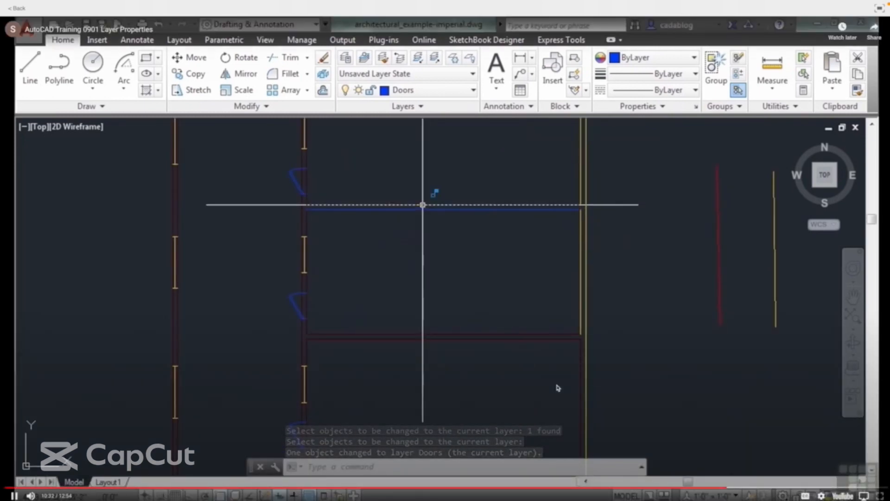
pyautogui.click(422, 205)
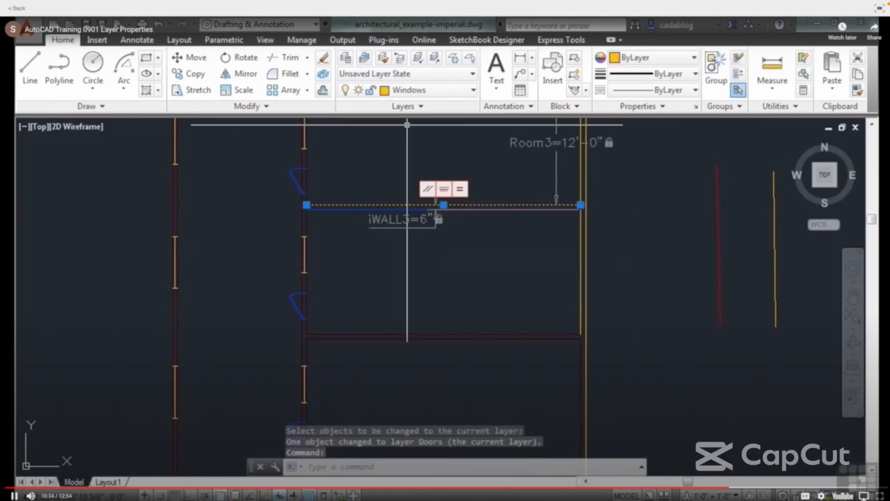
pyautogui.click(412, 106)
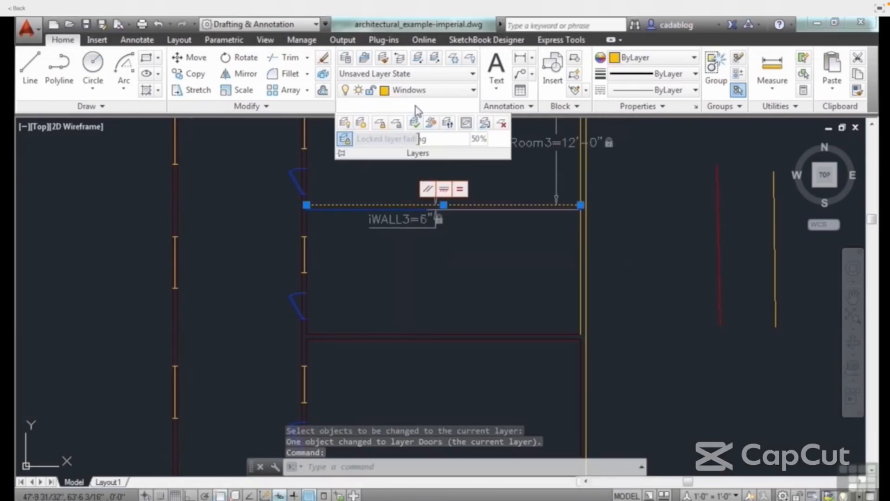
pyautogui.click(415, 123)
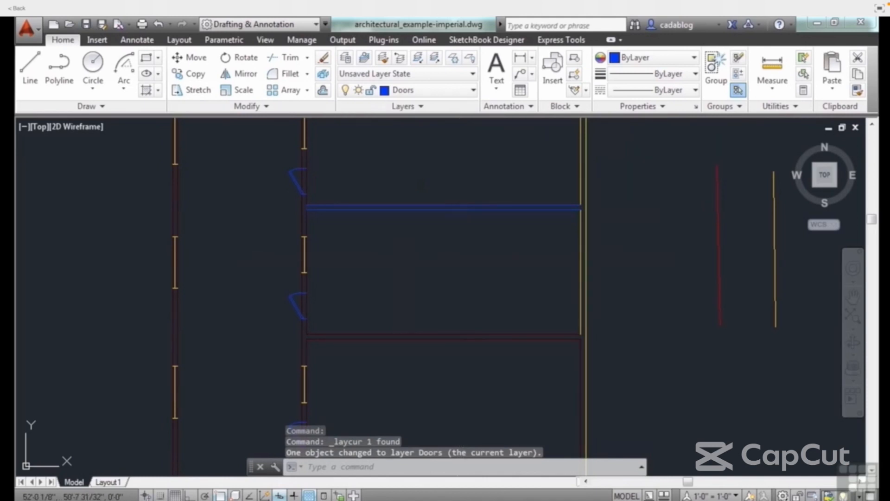
# Step: Run Layer Walk and isolate the Defpoints, Doors, View Port, Wall and Windows layers one after another, restoring all layers on exit
pyautogui.click(428, 107)
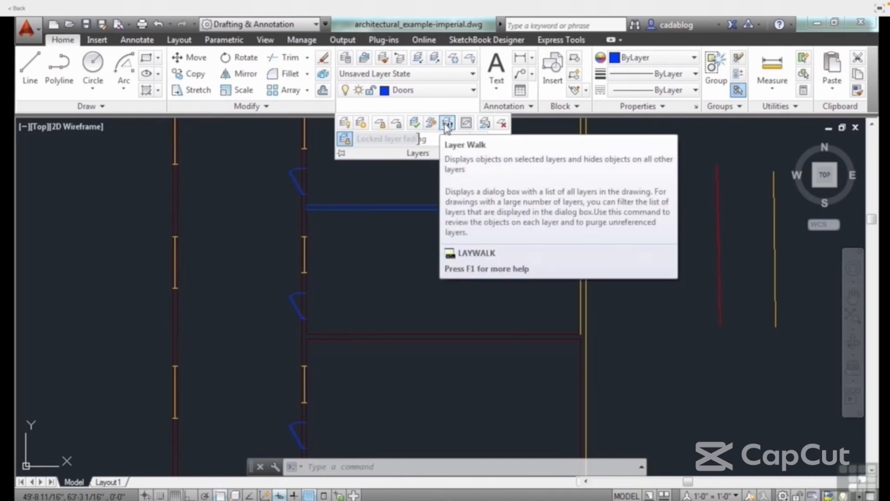
pyautogui.click(446, 124)
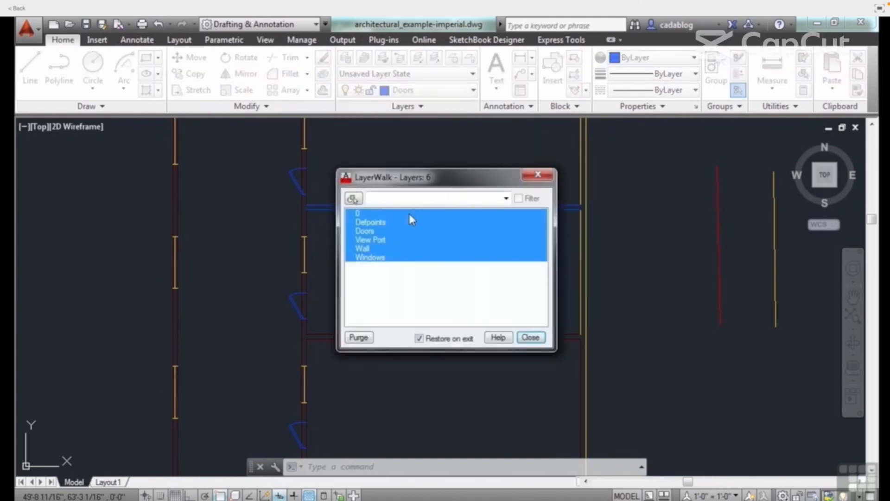
pyautogui.click(371, 222)
pyautogui.click(371, 231)
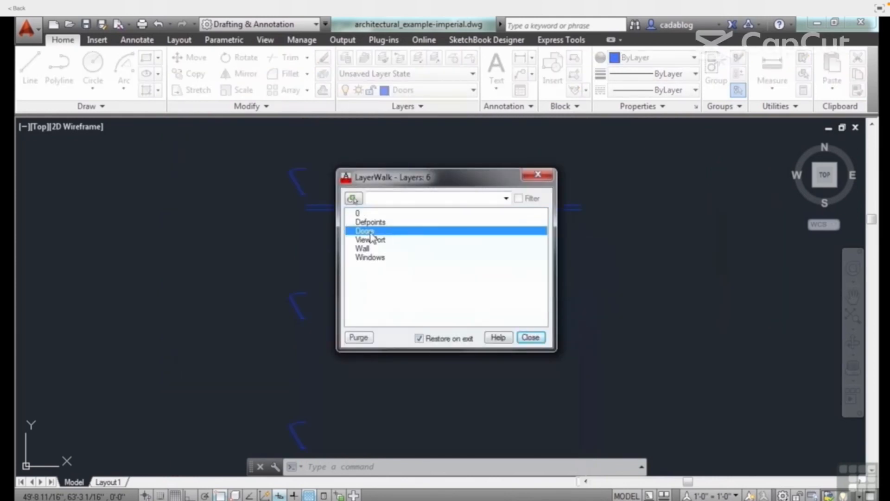
pyautogui.click(371, 240)
pyautogui.click(371, 249)
pyautogui.click(369, 258)
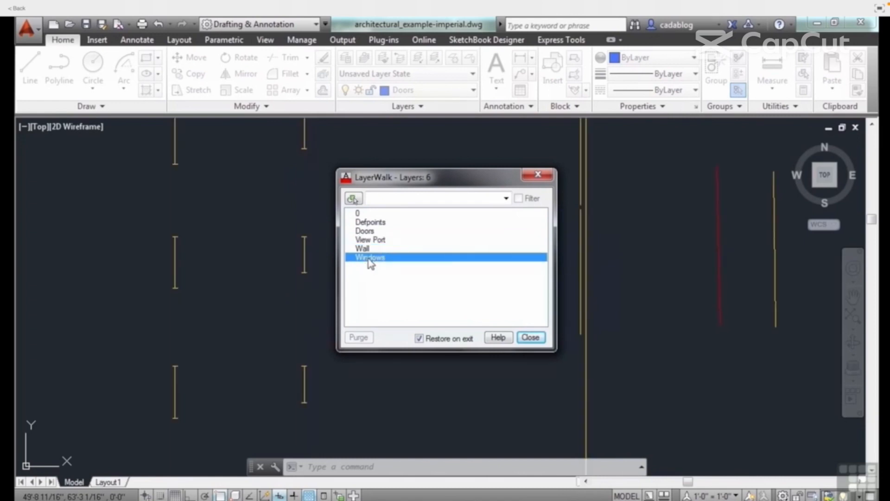
pyautogui.click(530, 337)
# Step: Lower the locked layer fading to 0%, and raise it again to a strong fade
pyautogui.scroll(-5, 459, 221)
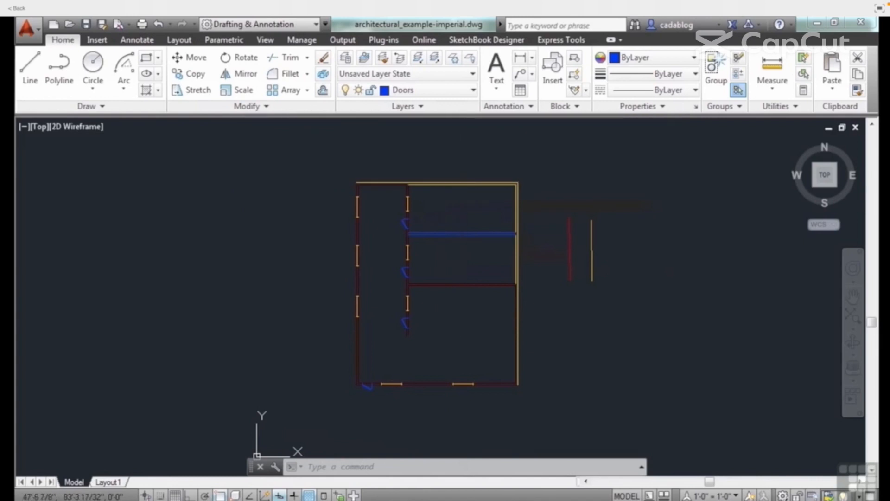
pyautogui.click(446, 107)
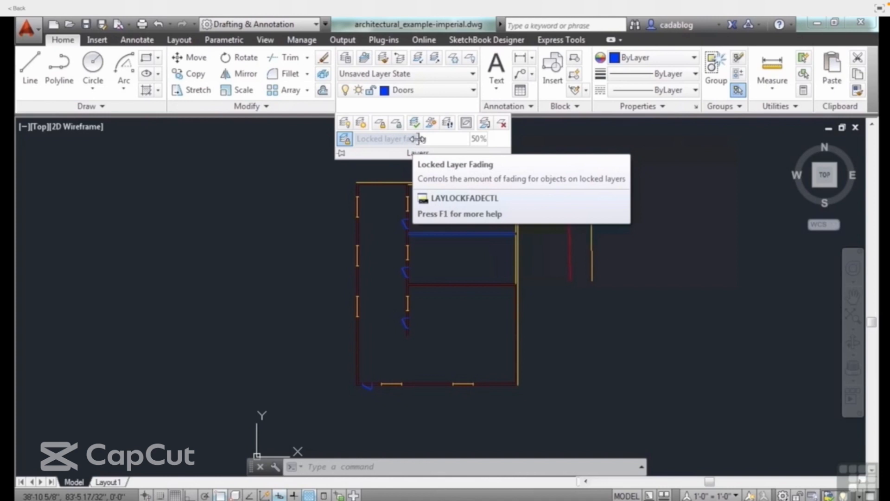
pyautogui.moveTo(418, 139); pyautogui.dragTo(357, 141)
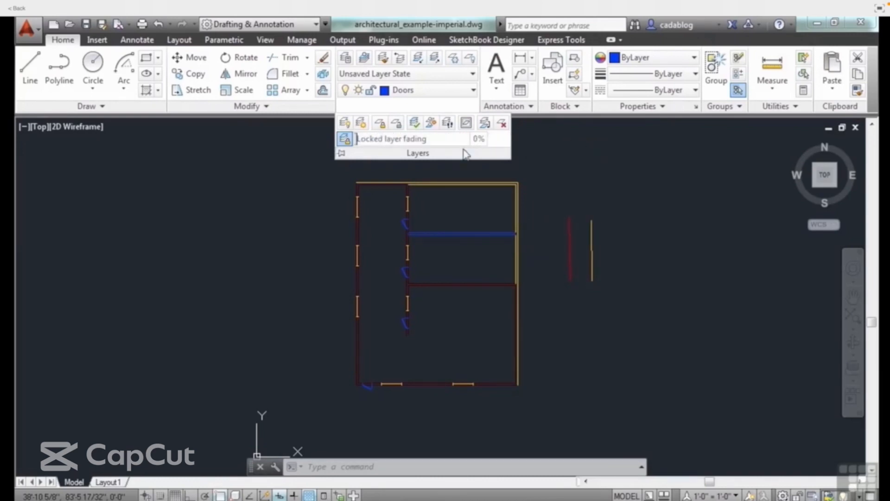
pyautogui.click(345, 139)
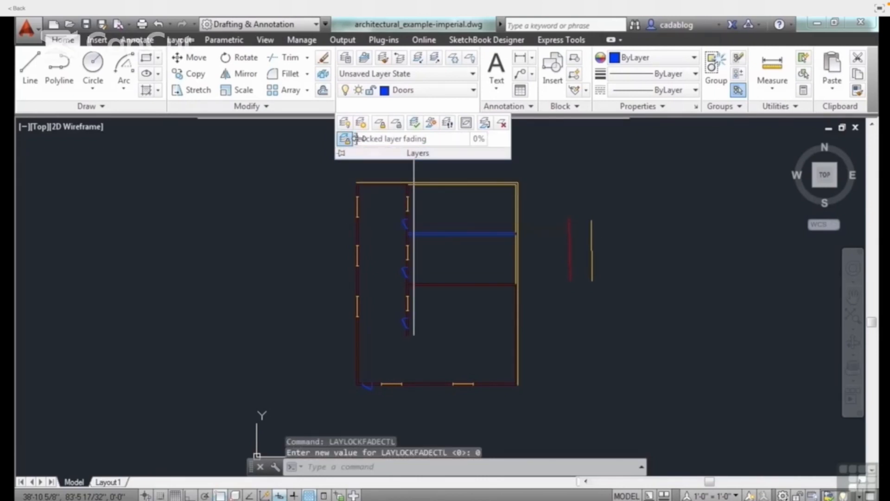
pyautogui.moveTo(356, 139); pyautogui.dragTo(500, 147)
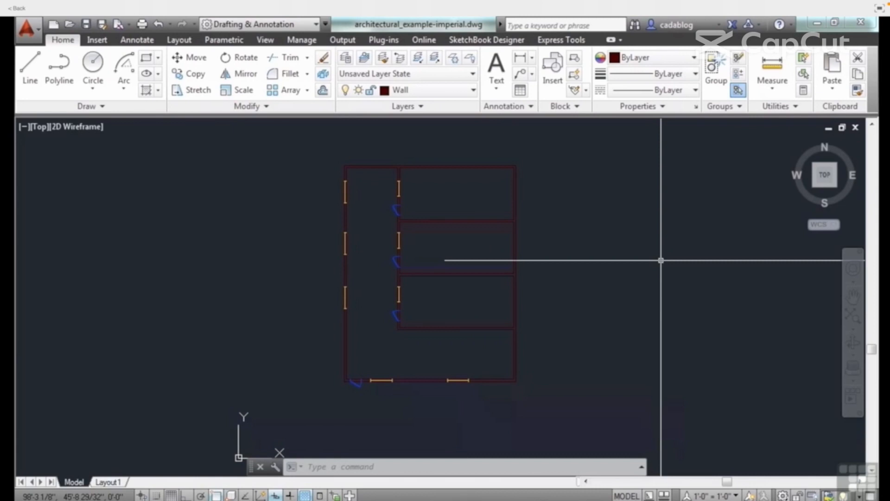
# Step: Open the Layer Properties Manager with the LA command and fit it beside the floor plan, narrowed so it covers none of the walls
pyautogui.write('LA')
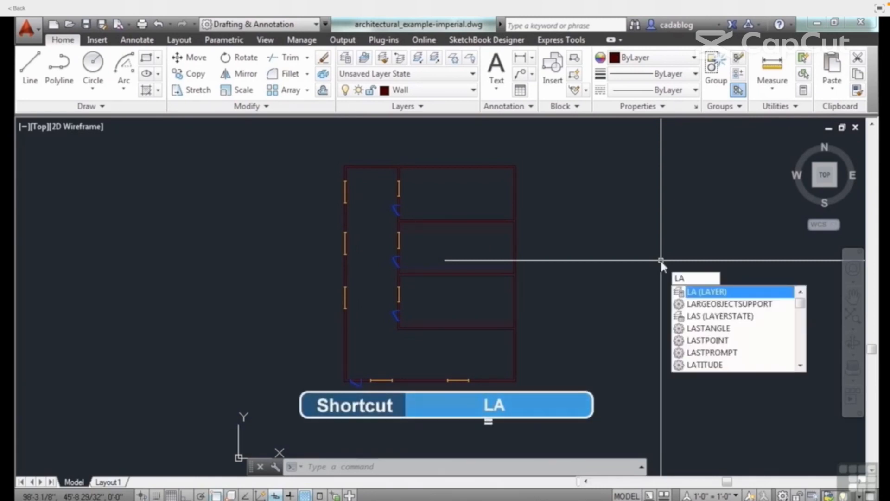
pyautogui.press('Return')
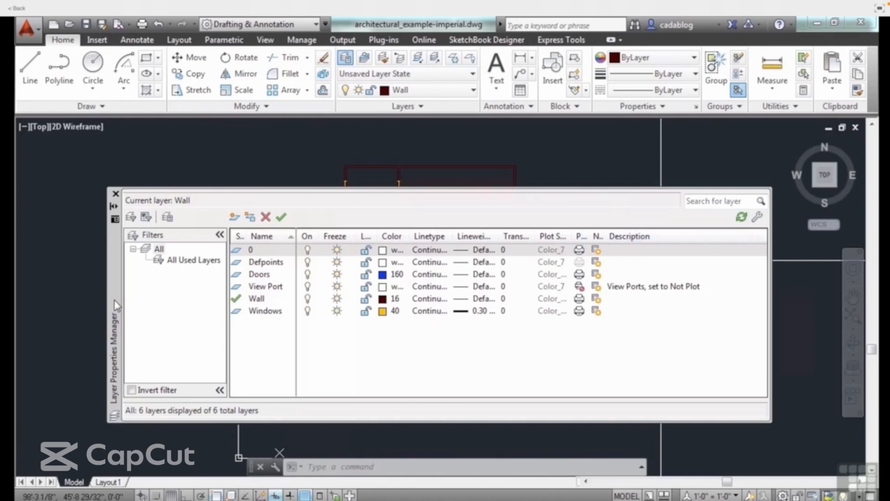
pyautogui.moveTo(116, 305); pyautogui.dragTo(112, 275)
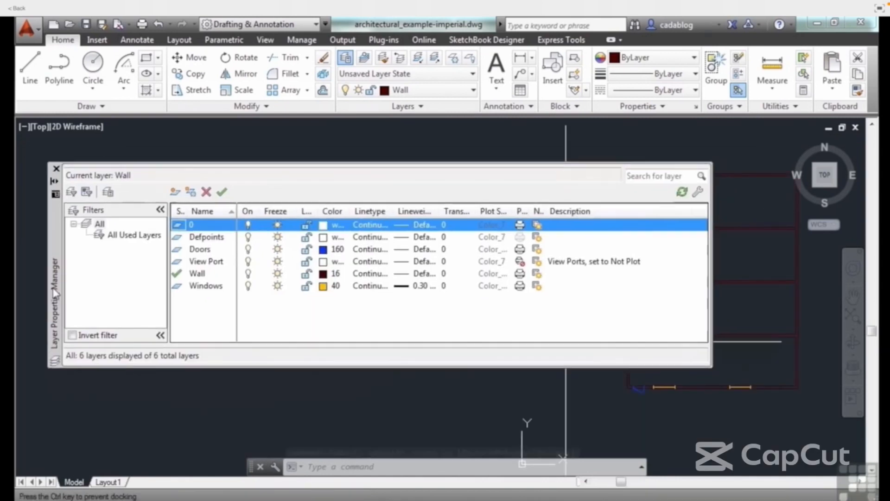
pyautogui.moveTo(705, 282); pyautogui.dragTo(605, 283)
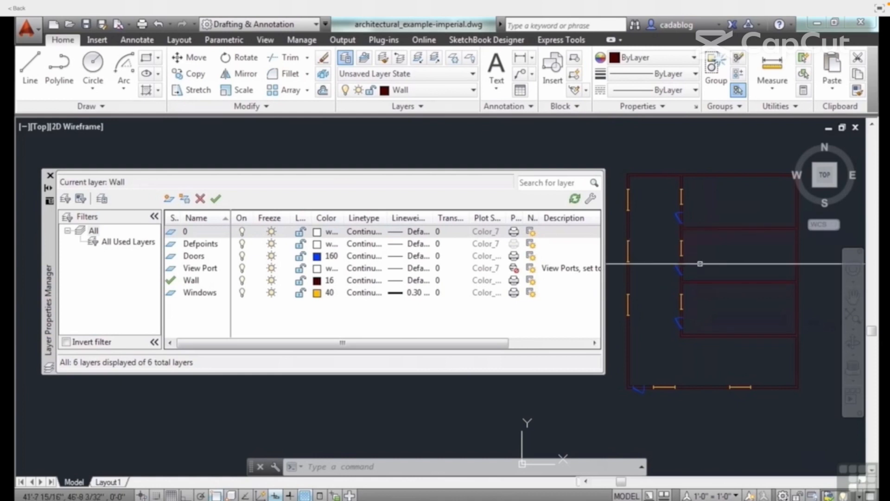
# Step: Change the Wall layer's color to red, index color 1
pyautogui.click(318, 281)
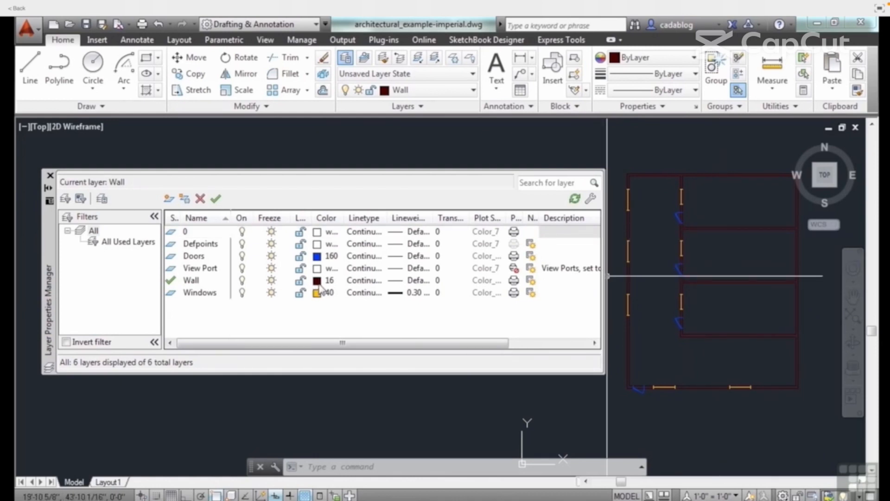
pyautogui.click(340, 297)
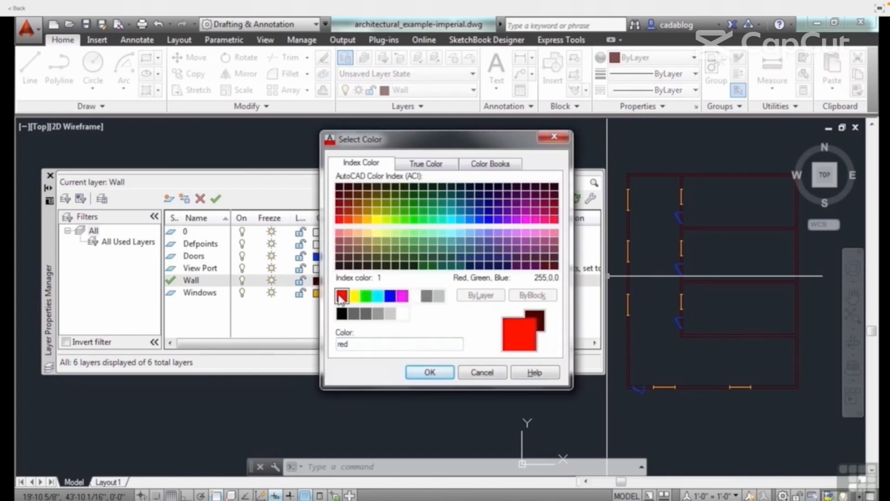
pyautogui.click(430, 372)
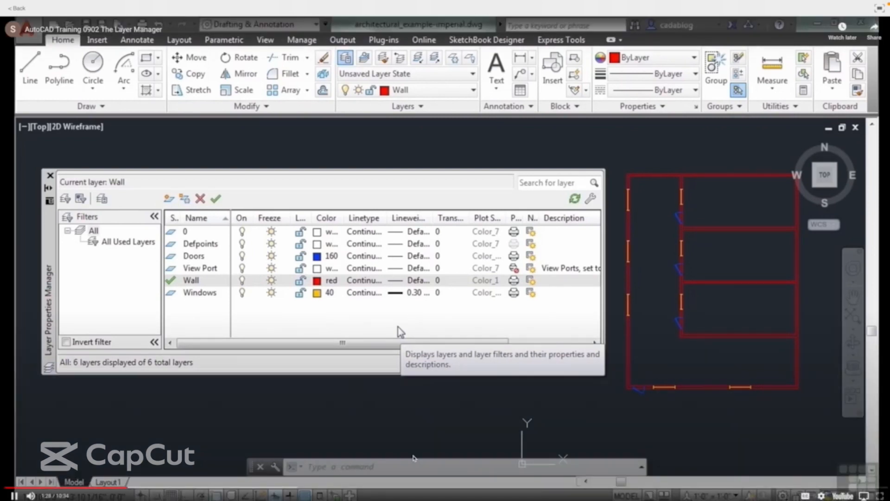
# Step: Load the HIDDEN linetype from acad.lin for the Wall layer and set the annotation scale to 3/16" = 1'-0"
pyautogui.click(369, 281)
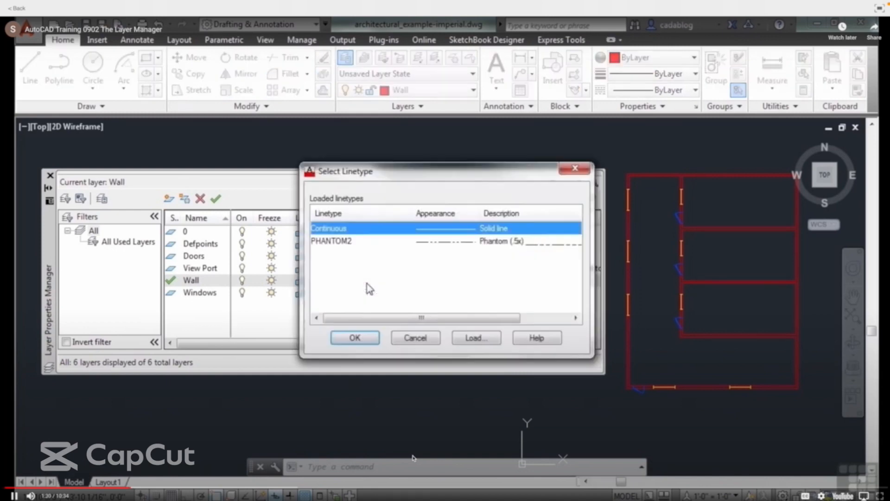
pyautogui.click(476, 337)
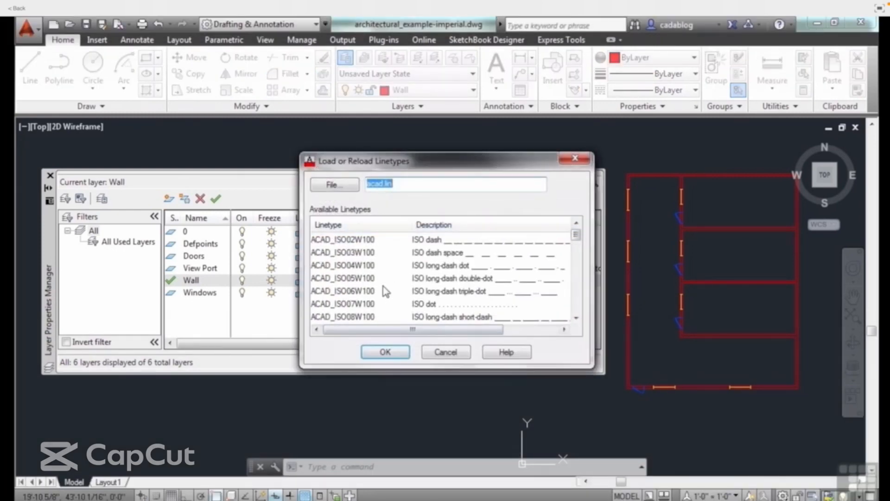
pyautogui.click(353, 279)
pyautogui.press('h')
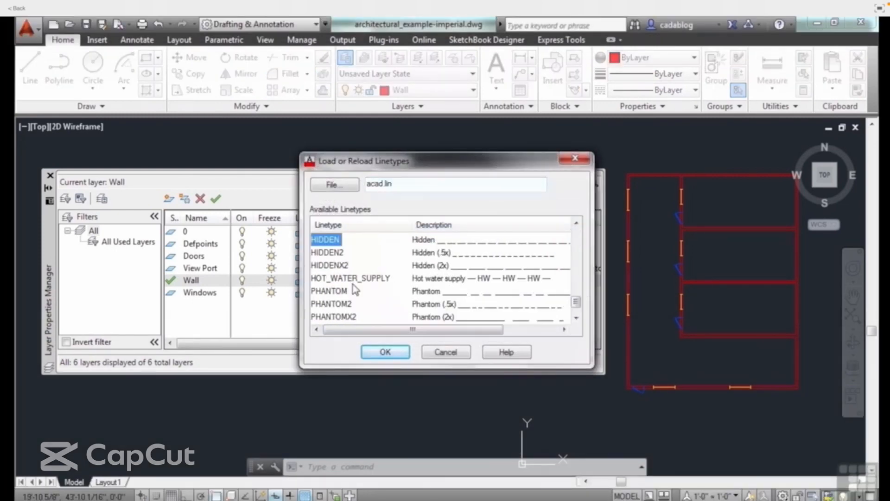
pyautogui.doubleClick(336, 245)
pyautogui.click(337, 241)
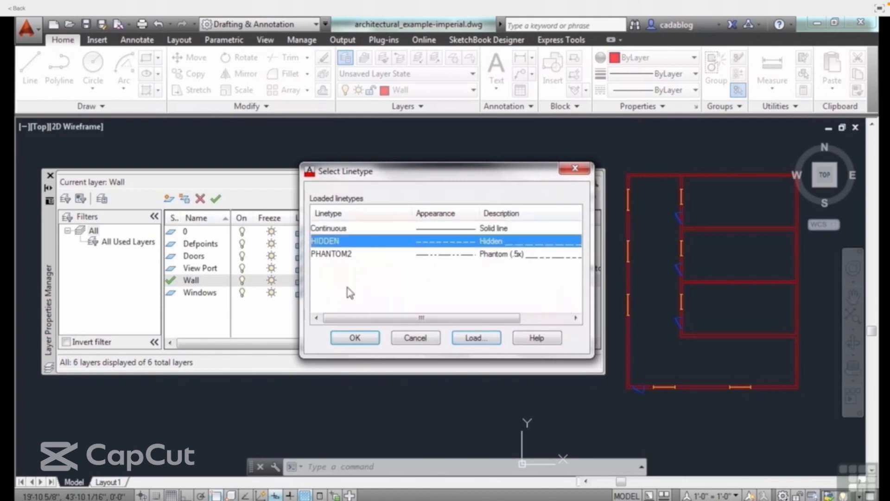
pyautogui.click(356, 341)
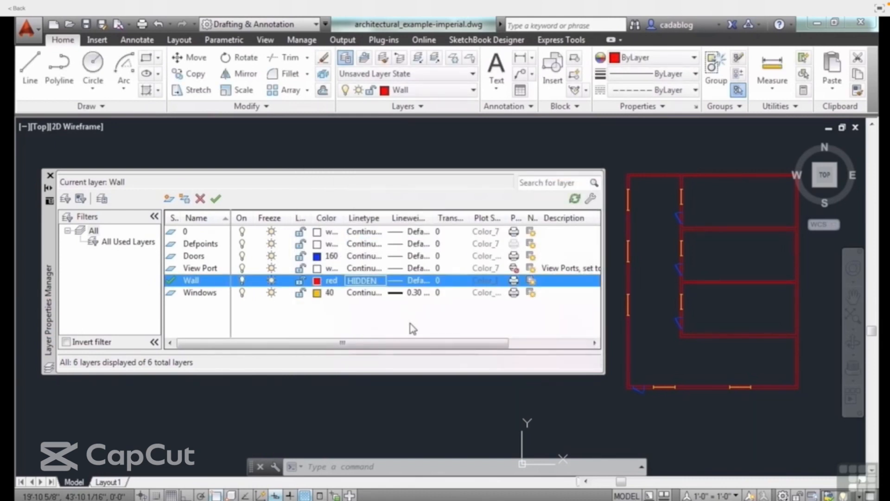
pyautogui.click(711, 495)
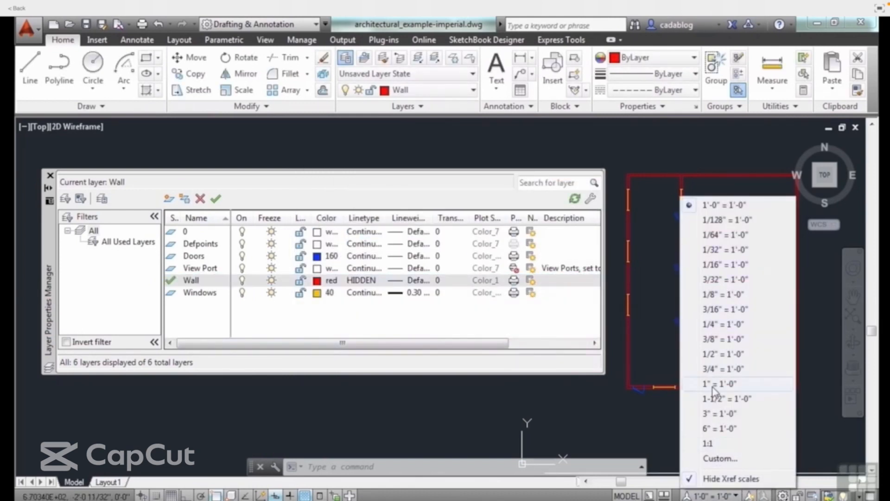
pyautogui.click(714, 309)
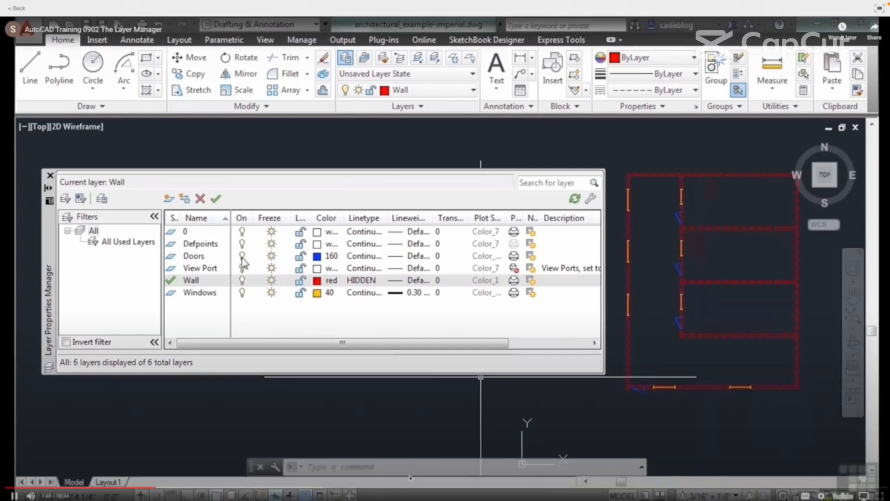
# Step: Widen the Name column slightly and sort the layers by name in descending and back in ascending order
pyautogui.moveTo(229, 211); pyautogui.dragTo(238, 211)
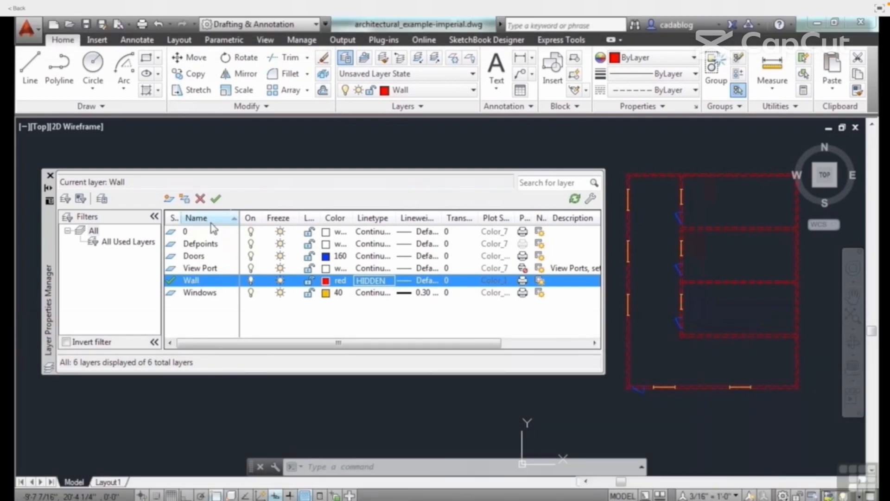
pyautogui.click(215, 221)
pyautogui.click(208, 220)
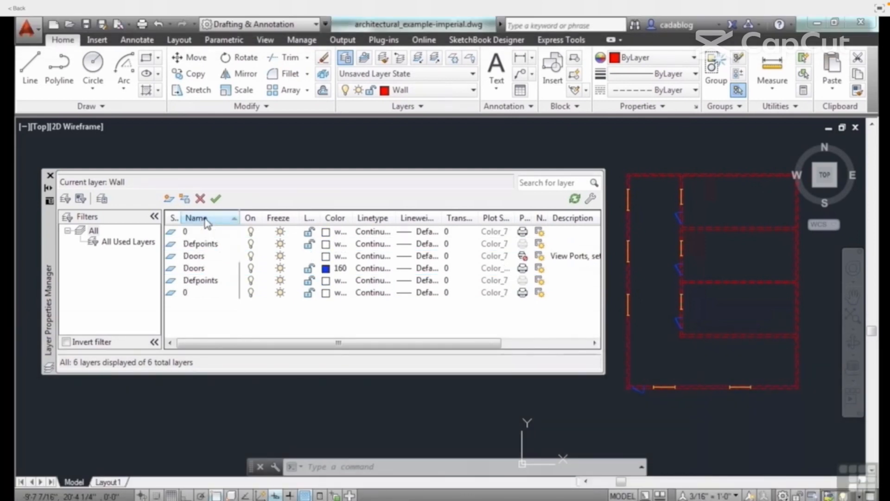
pyautogui.click(206, 220)
pyautogui.click(206, 221)
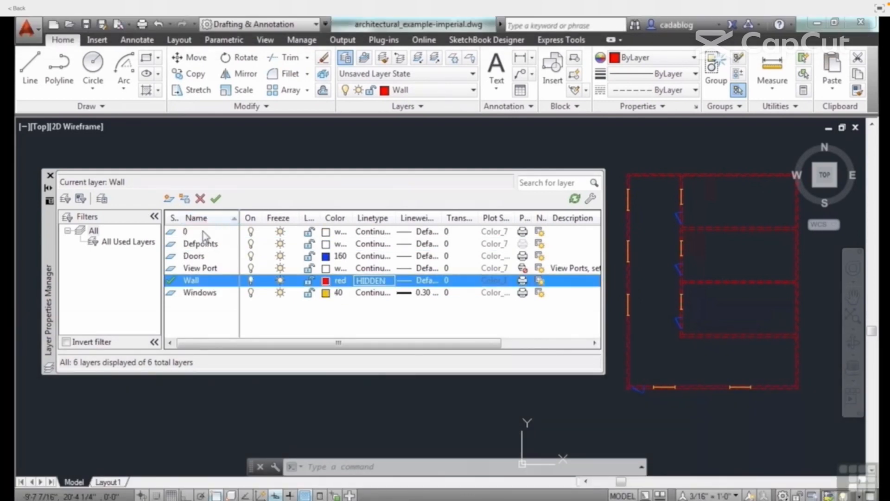
pyautogui.click(204, 221)
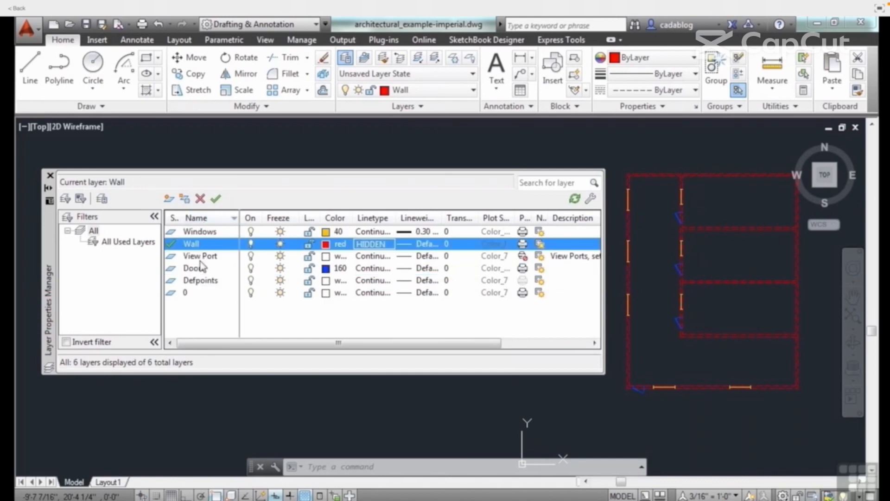
pyautogui.click(188, 221)
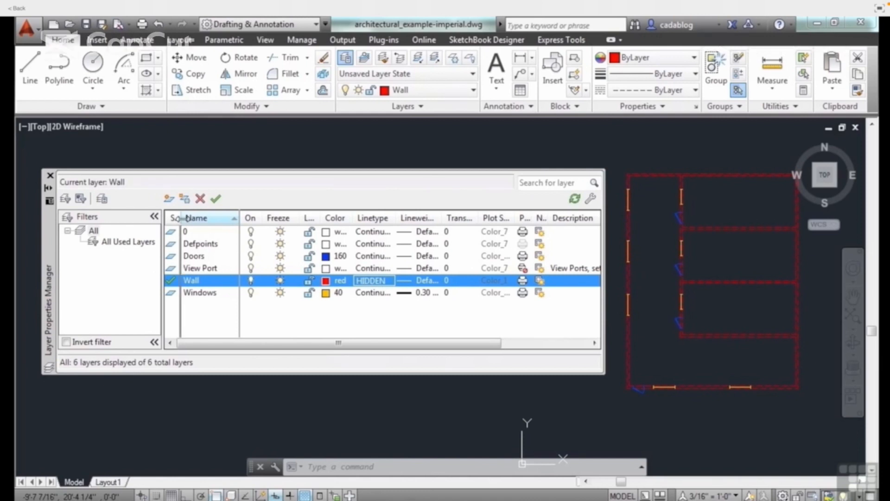
# Step: Widen the Status column and sort the layers by status, ending with the current layer last
pyautogui.moveTo(181, 219); pyautogui.dragTo(190, 220)
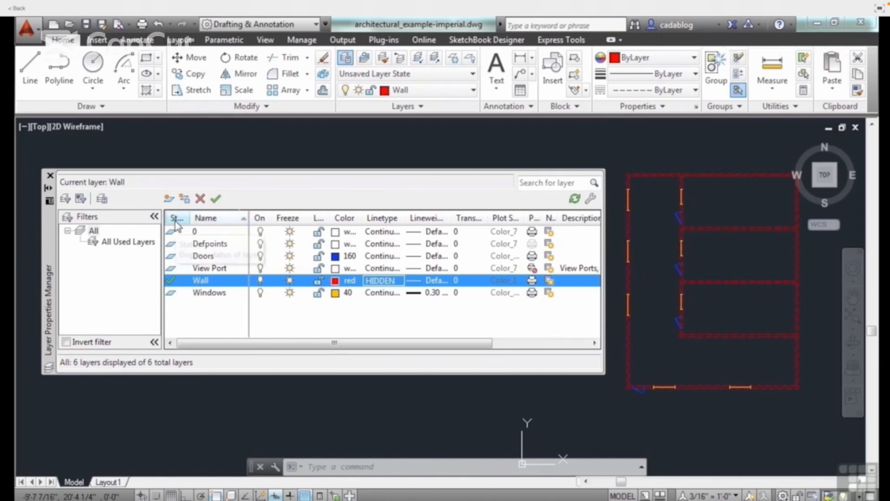
pyautogui.click(176, 221)
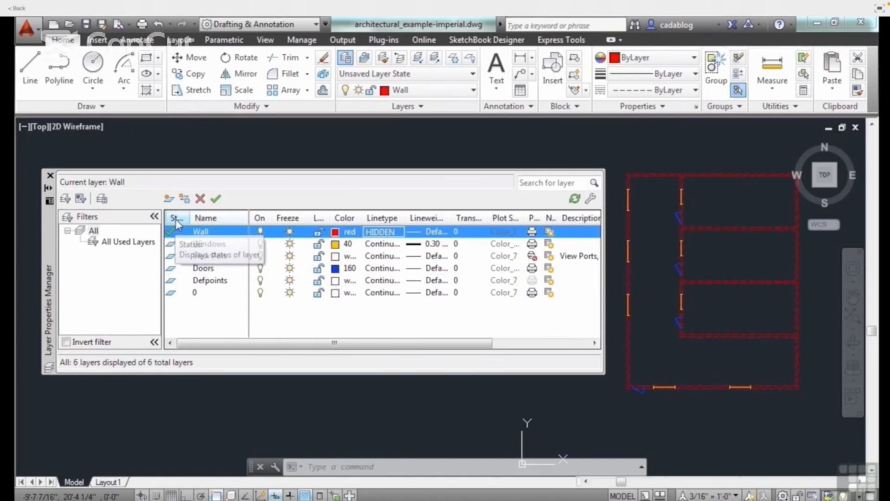
pyautogui.click(177, 221)
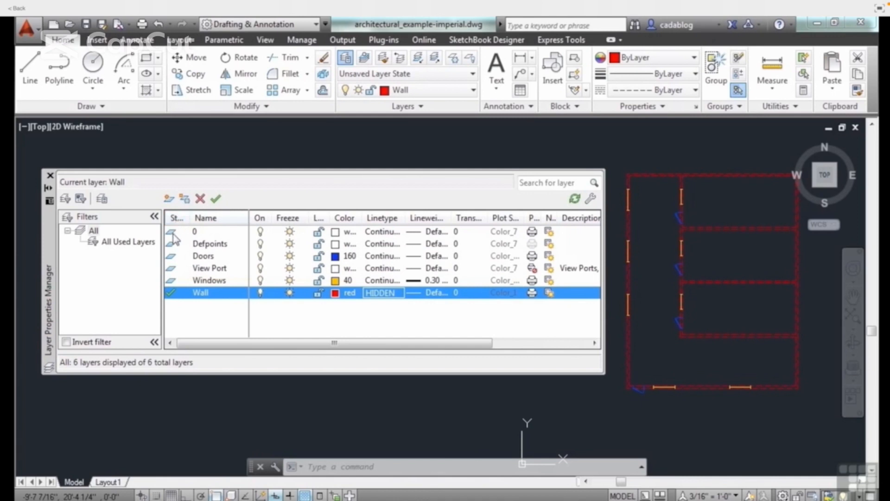
# Step: Make the layers 0, Defpoints and View Port current in turn, and select the Doors layer
pyautogui.doubleClick(204, 232)
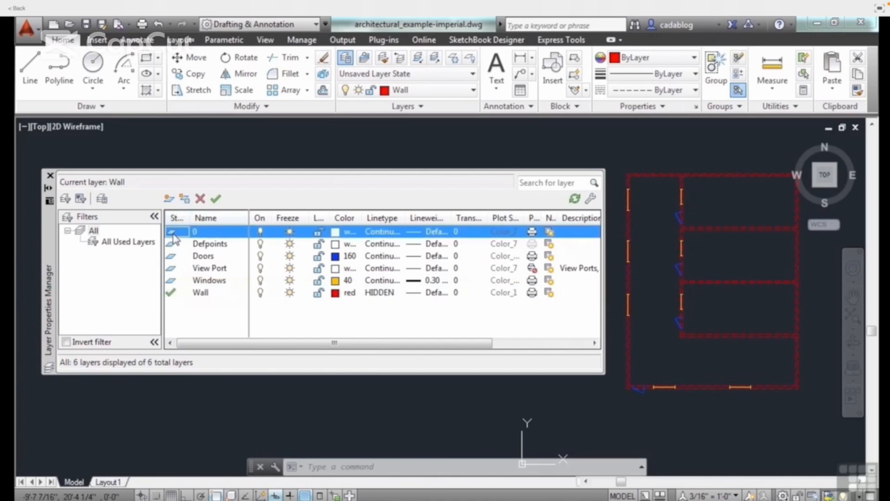
pyautogui.doubleClick(208, 244)
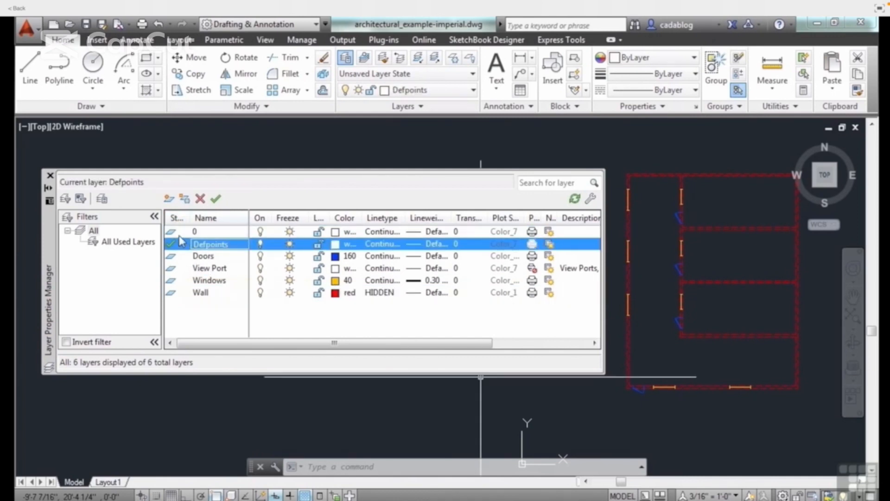
pyautogui.doubleClick(207, 271)
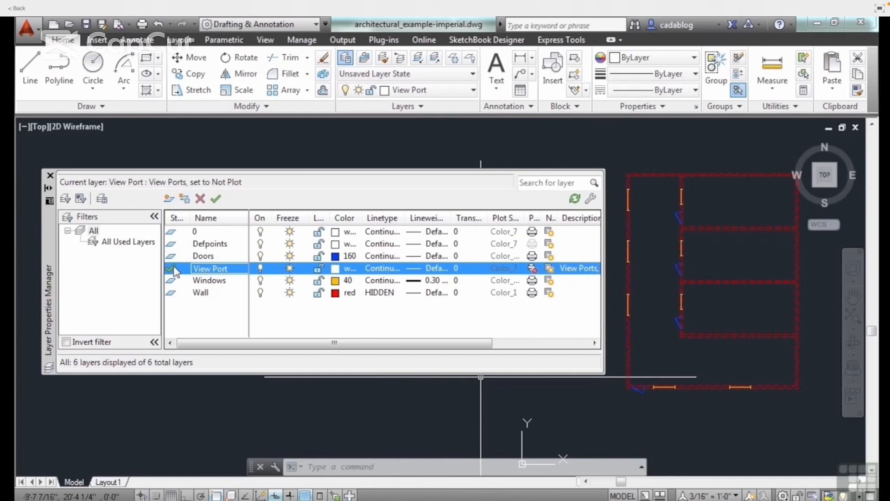
pyautogui.click(198, 257)
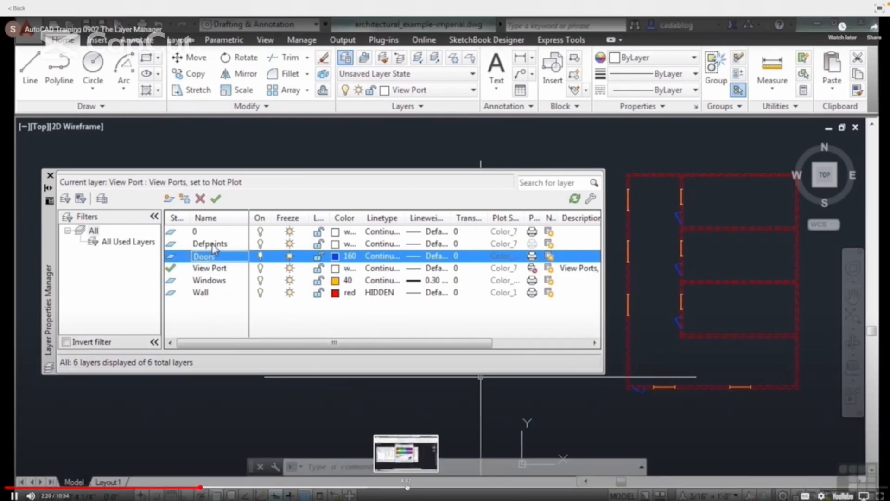
# Step: Select the Defpoints, View Port and Wall layers together and set their linetype to Continuous
pyautogui.click(212, 244)
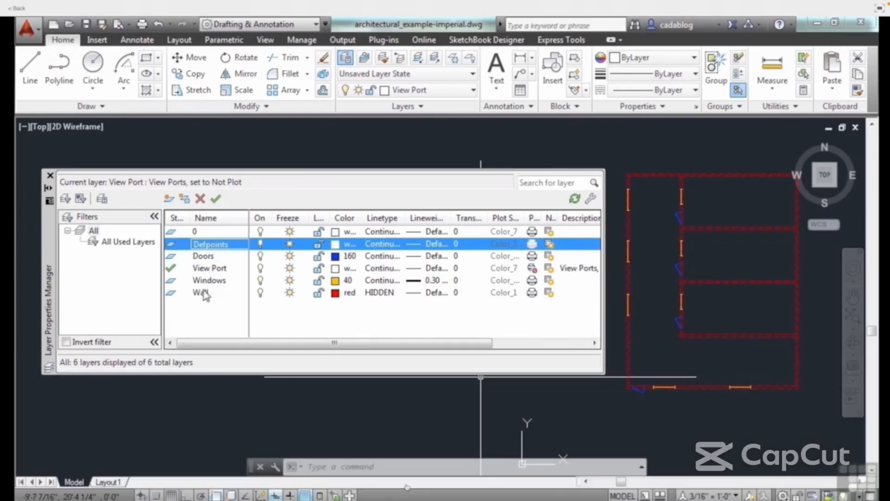
pyautogui.click(203, 292)
pyautogui.moveTo(204, 288); pyautogui.dragTo(204, 258)
pyautogui.keyDown('ctrl'); pyautogui.click(206, 244); pyautogui.keyUp('ctrl')
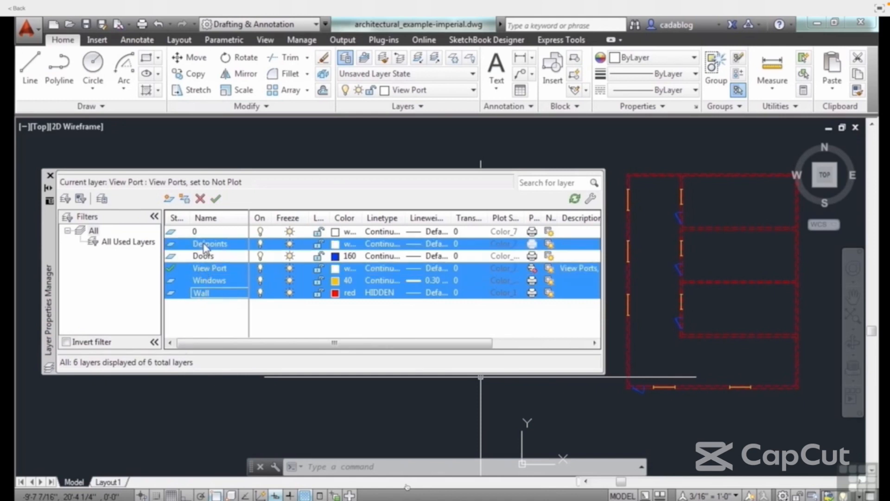
pyautogui.keyDown('ctrl'); pyautogui.click(205, 281); pyautogui.keyUp('ctrl')
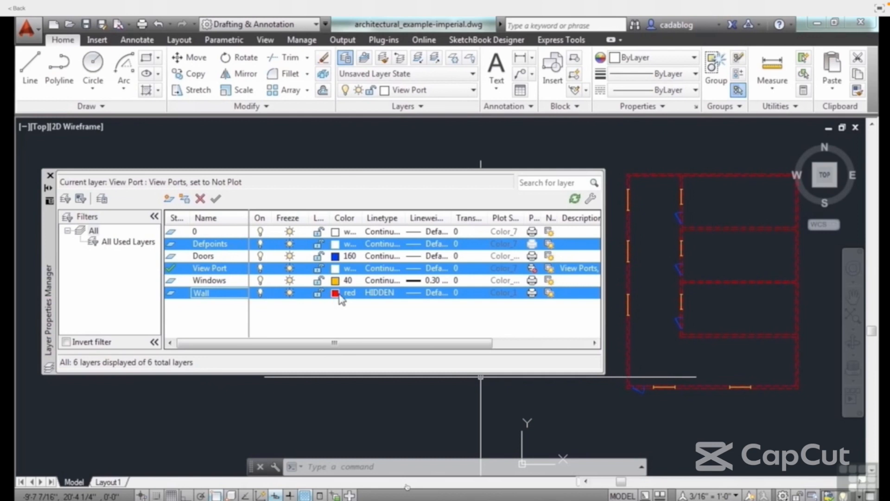
pyautogui.click(375, 297)
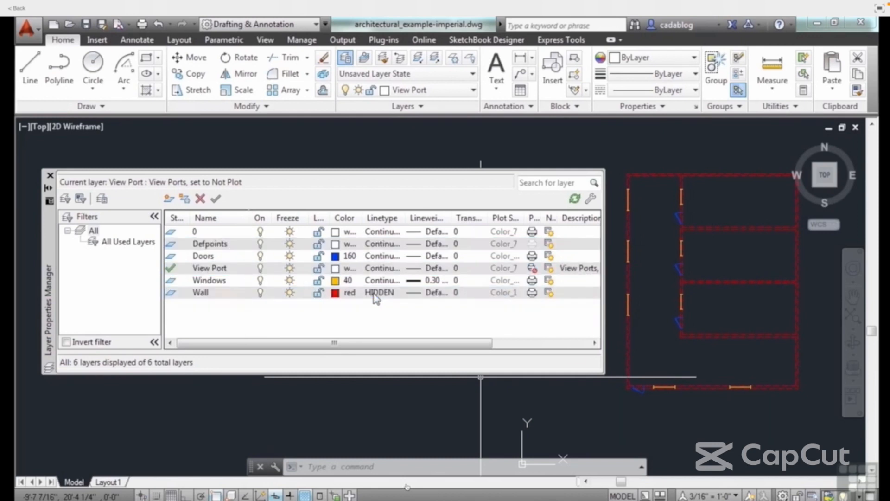
pyautogui.click(330, 228)
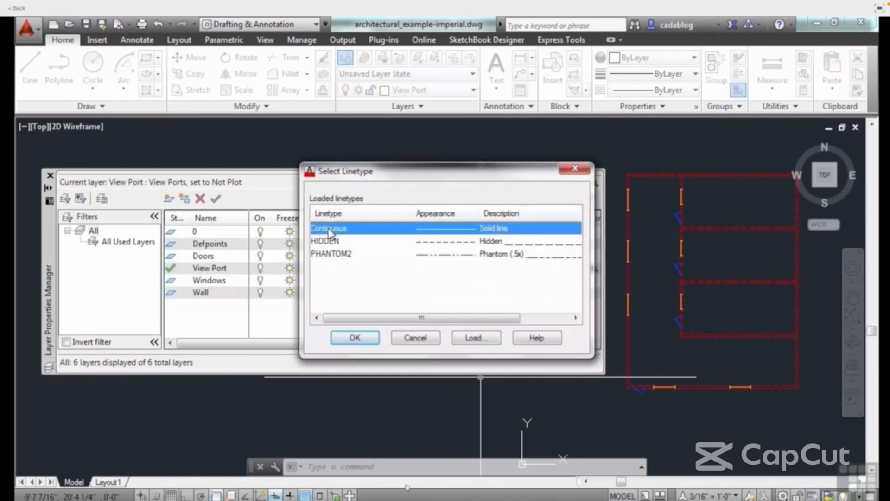
pyautogui.click(356, 338)
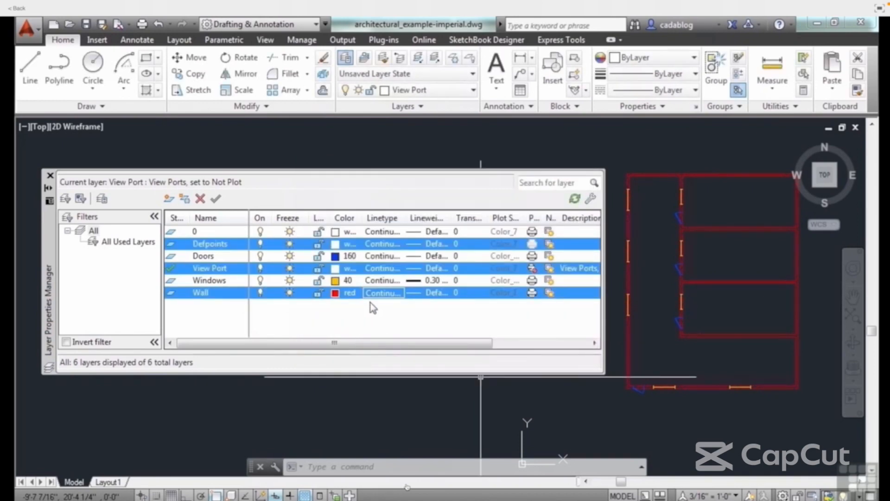
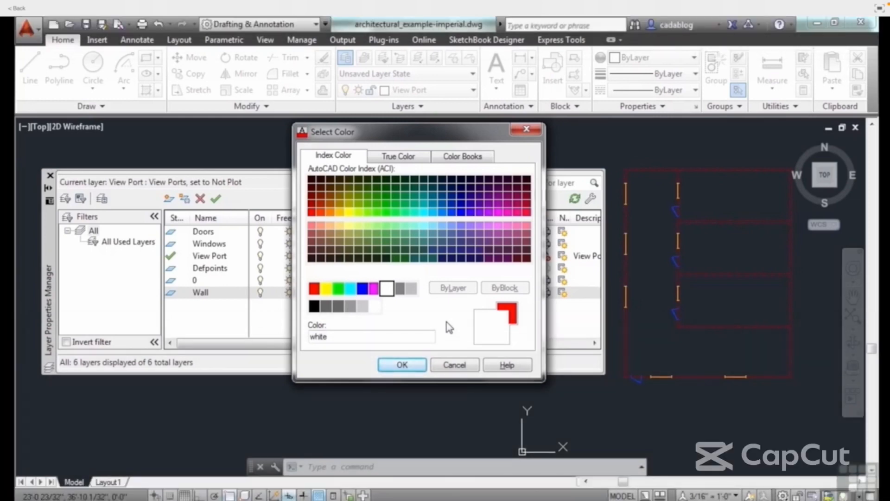
pyautogui.click(673, 401)
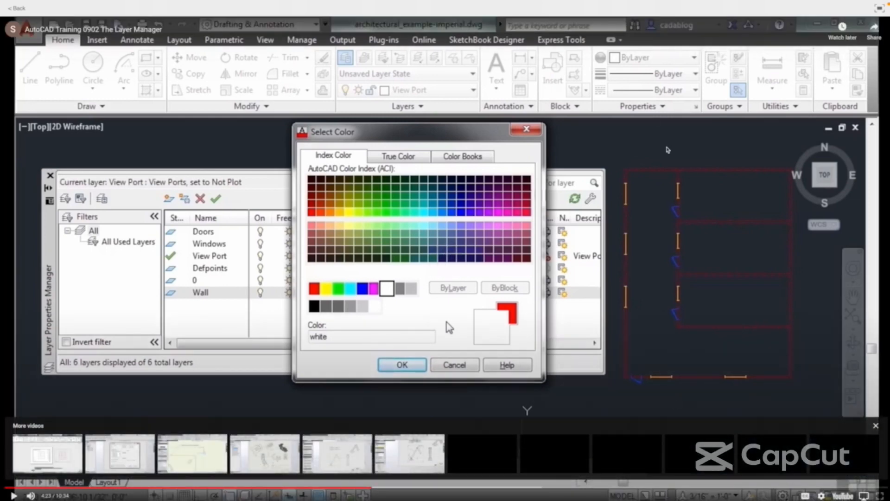
pyautogui.moveTo(658, 1)
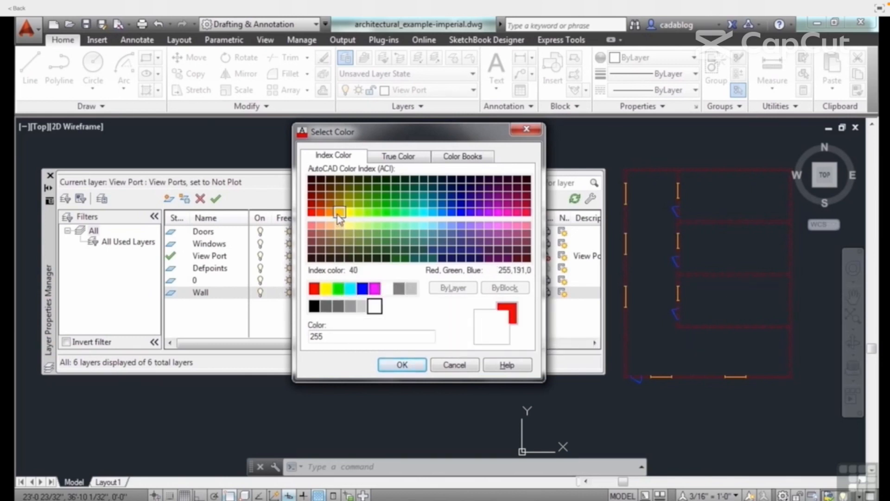
# Step: Try several index colors for the Wall layer, including 68, 122 and 79, ending on yellow 50
pyautogui.click(349, 212)
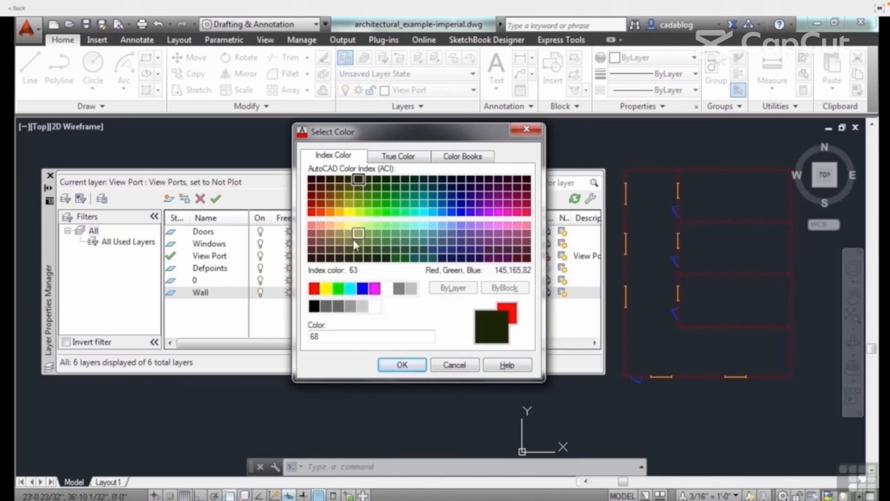
pyautogui.click(358, 242)
pyautogui.click(403, 242)
pyautogui.click(415, 203)
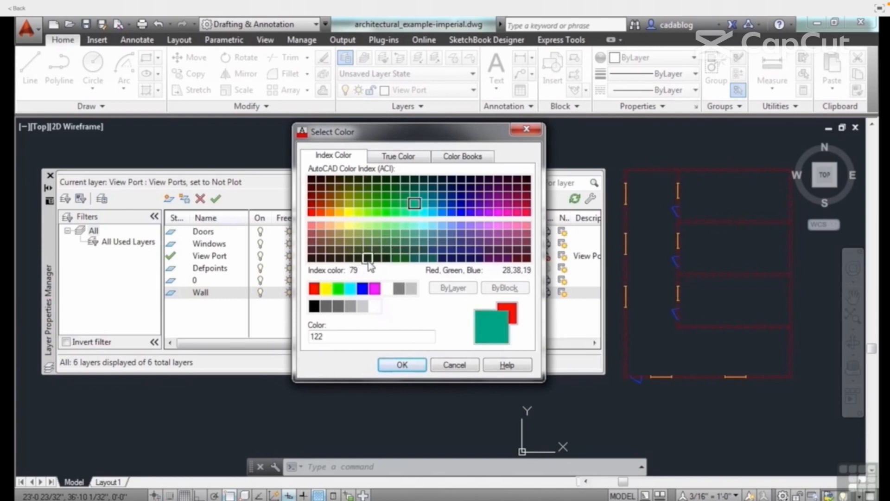
pyautogui.click(368, 258)
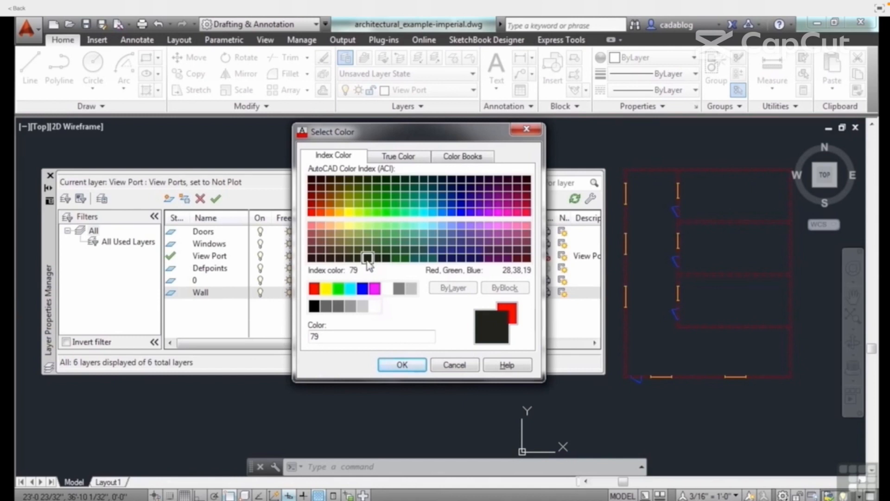
pyautogui.click(349, 212)
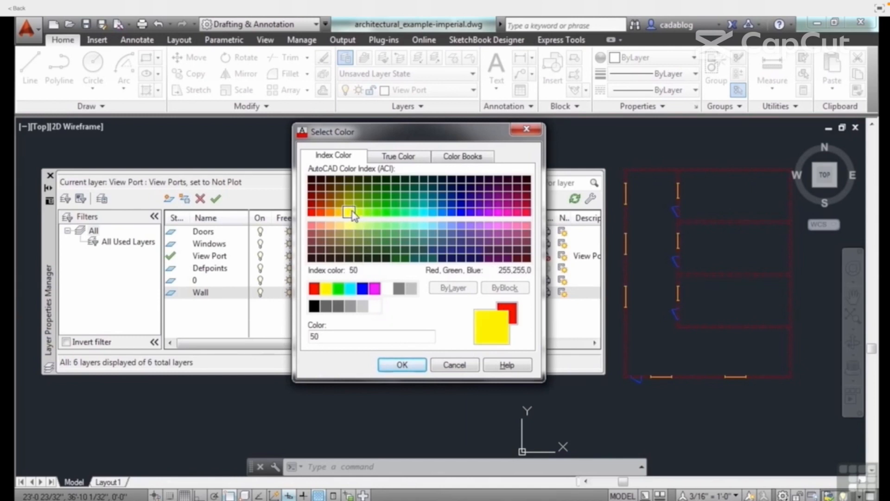
# Step: Set the Wall layer's color to index color 1 by number and accept it
pyautogui.click(349, 337)
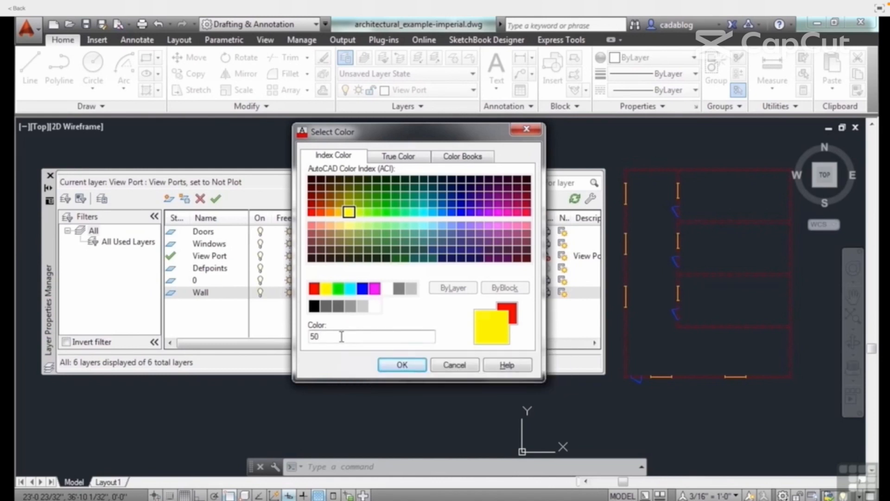
pyautogui.moveTo(342, 337); pyautogui.dragTo(315, 337)
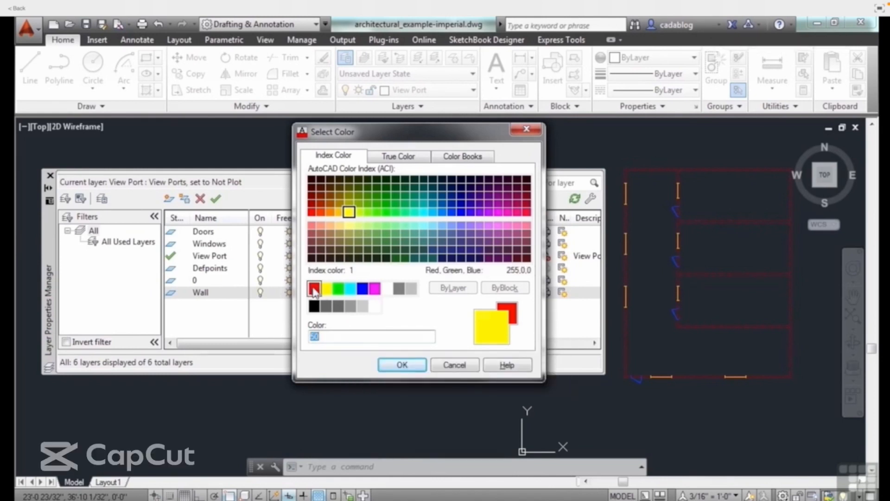
pyautogui.write('1')
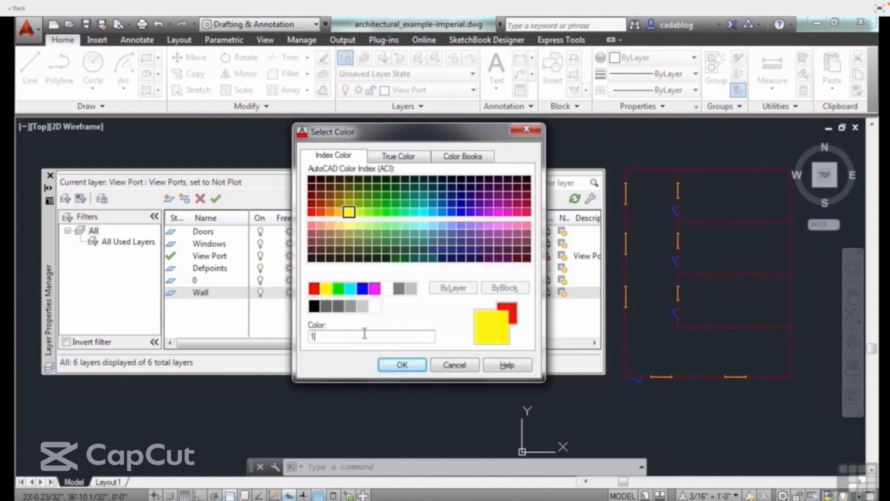
pyautogui.click(402, 364)
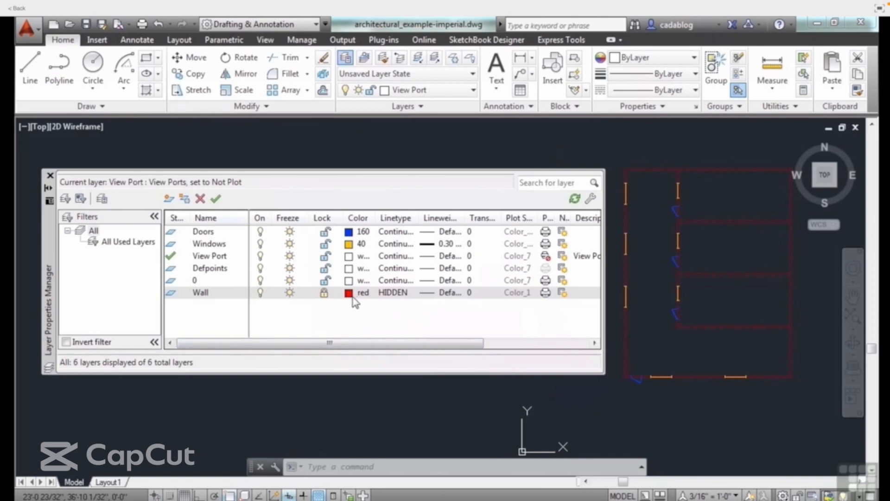
# Step: Set the Wall layer's linetype to Continuous
pyautogui.click(393, 293)
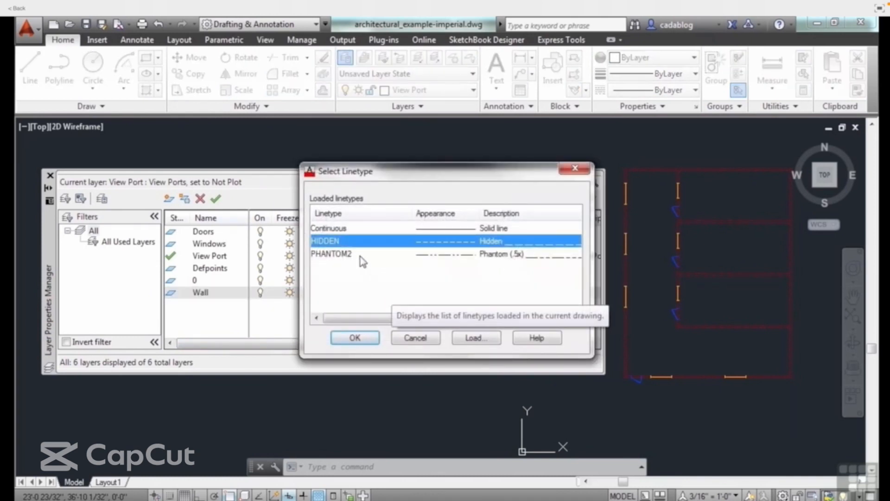
pyautogui.click(338, 230)
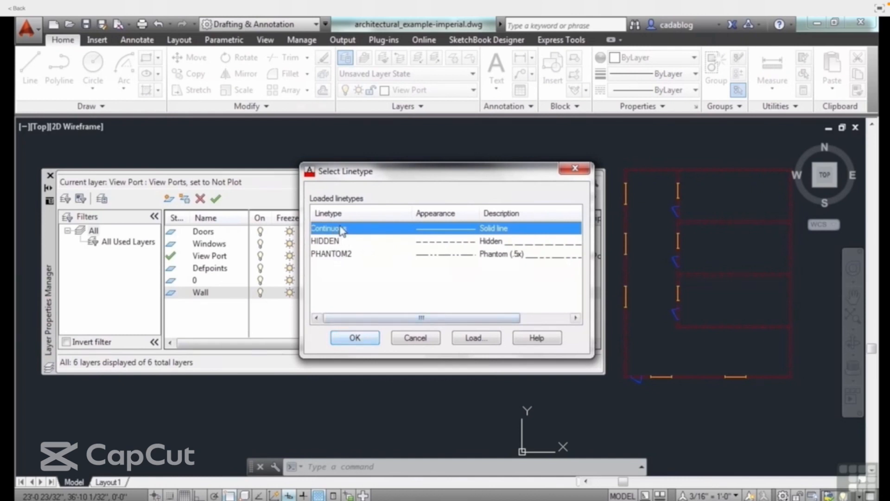
pyautogui.click(355, 338)
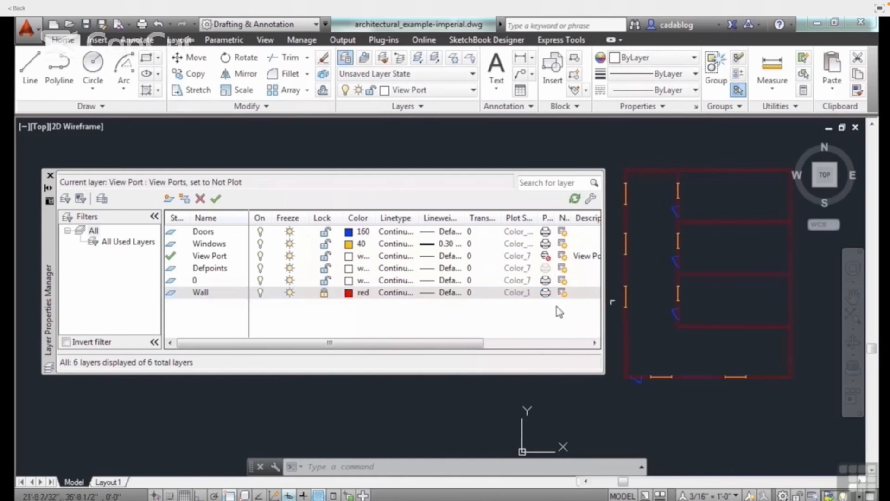
# Step: Examine the linetypes available to load from acad.lin through to ZIGZAG, without loading any or changing the Wall layer's linetype
pyautogui.click(396, 294)
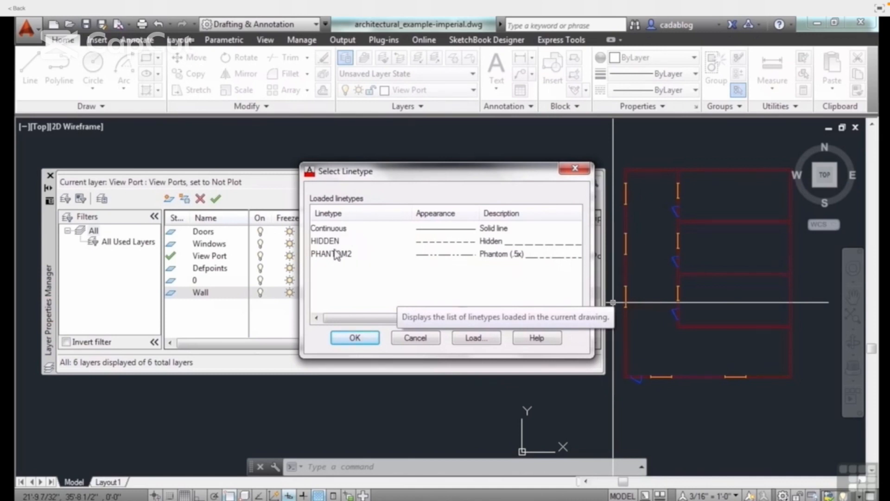
pyautogui.click(470, 341)
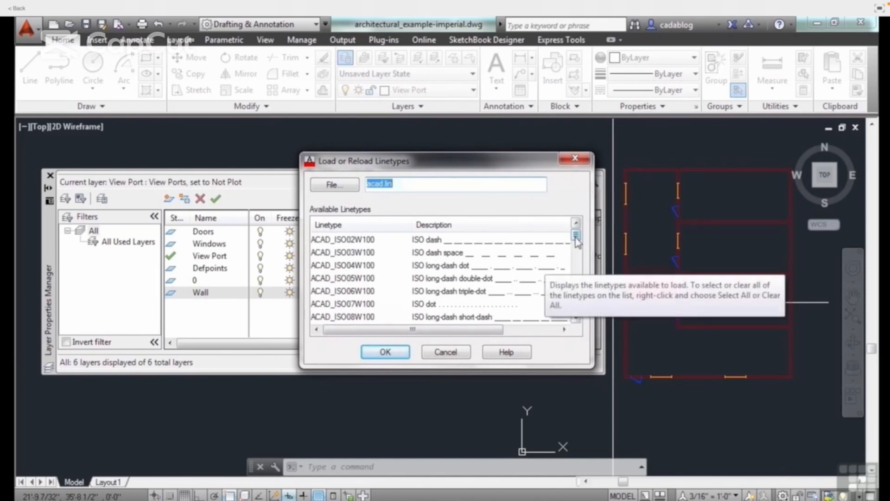
pyautogui.scroll(-3, 577, 241)
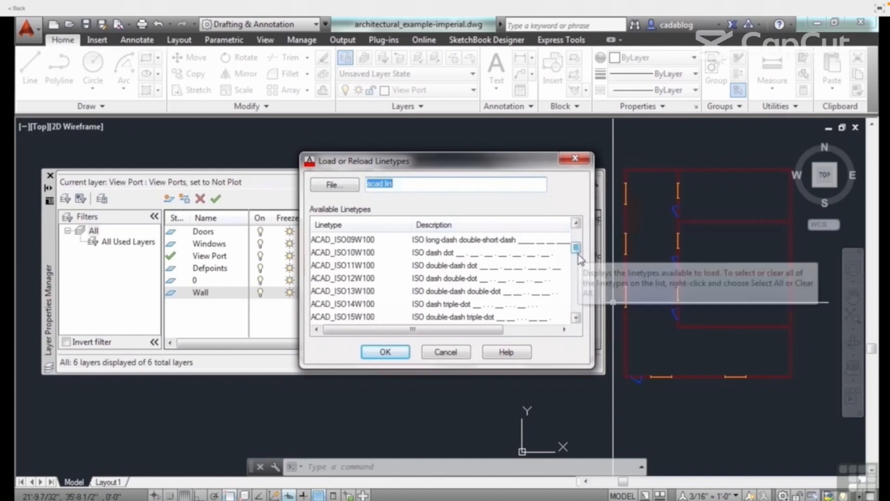
pyautogui.scroll(-2, 578, 256)
pyautogui.scroll(-2, 579, 260)
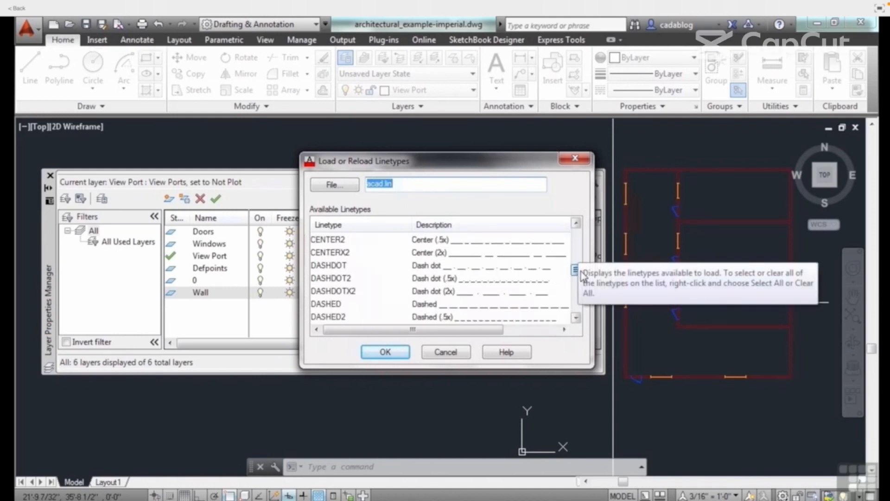
pyautogui.scroll(-1, 583, 275)
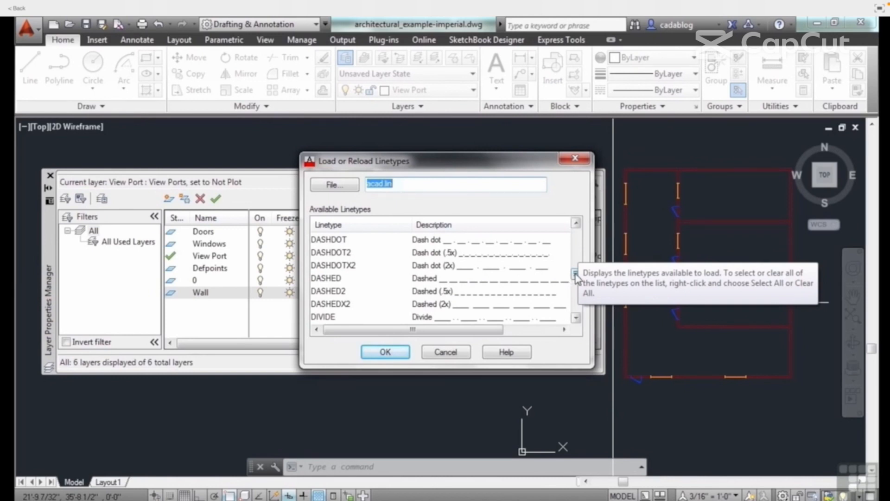
pyautogui.moveTo(576, 277); pyautogui.dragTo(578, 287)
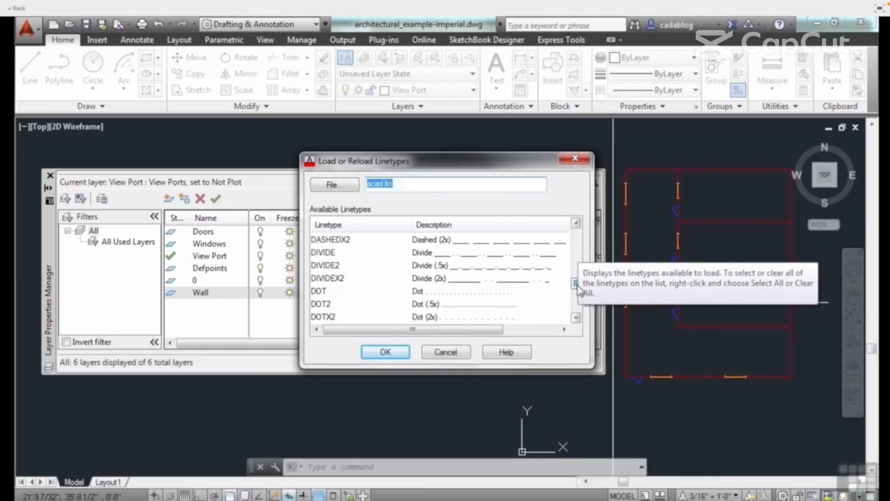
pyautogui.moveTo(576, 288); pyautogui.dragTo(576, 296)
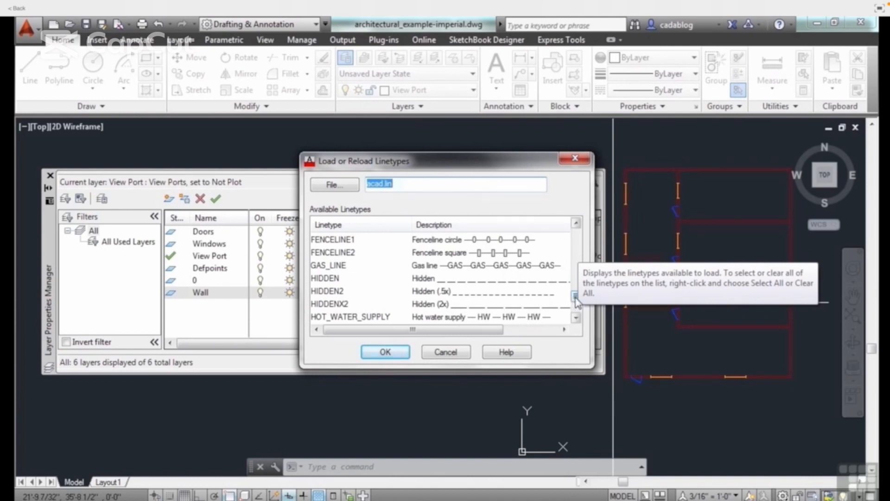
pyautogui.moveTo(576, 300); pyautogui.dragTo(577, 314)
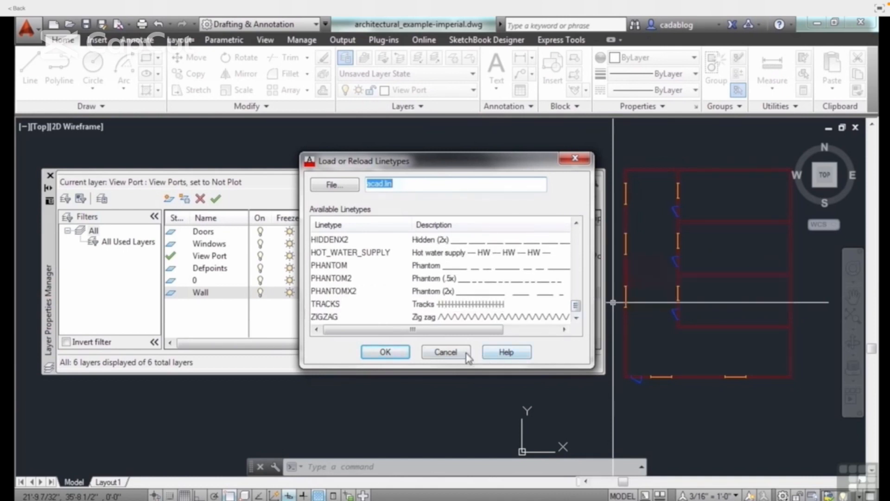
pyautogui.click(443, 351)
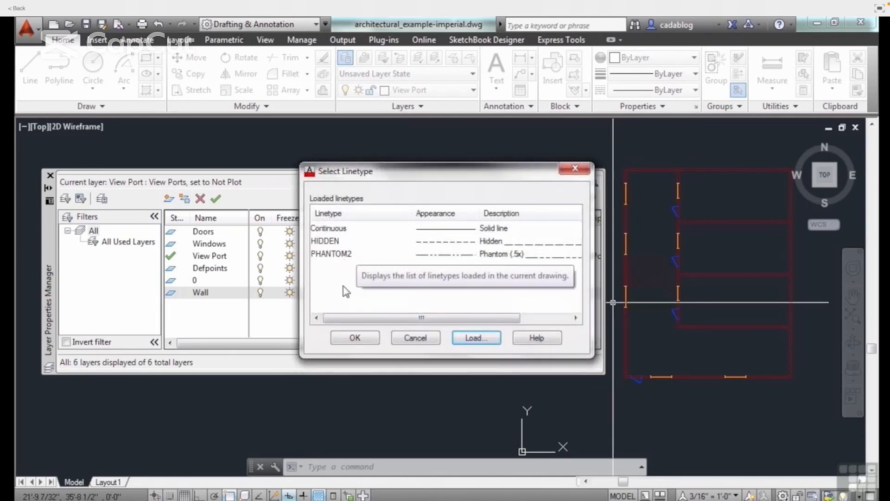
pyautogui.click(415, 338)
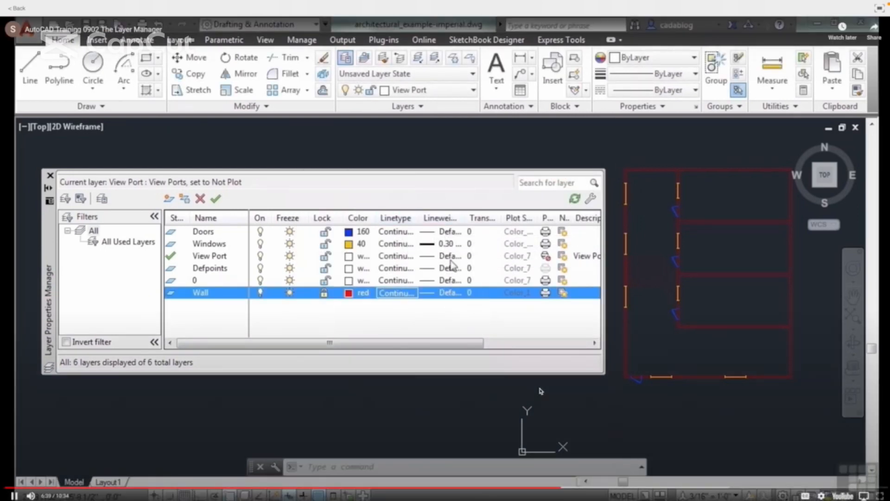
# Step: Examine the lineweights available for the Windows layer, trying Default, 0.00 mm and 2.11 mm, without applying any
pyautogui.click(449, 244)
pyautogui.click(449, 244)
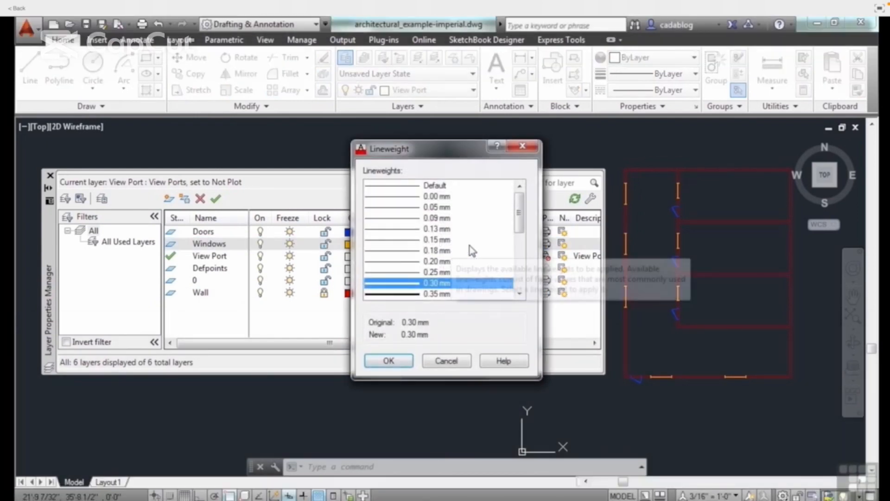
pyautogui.click(440, 187)
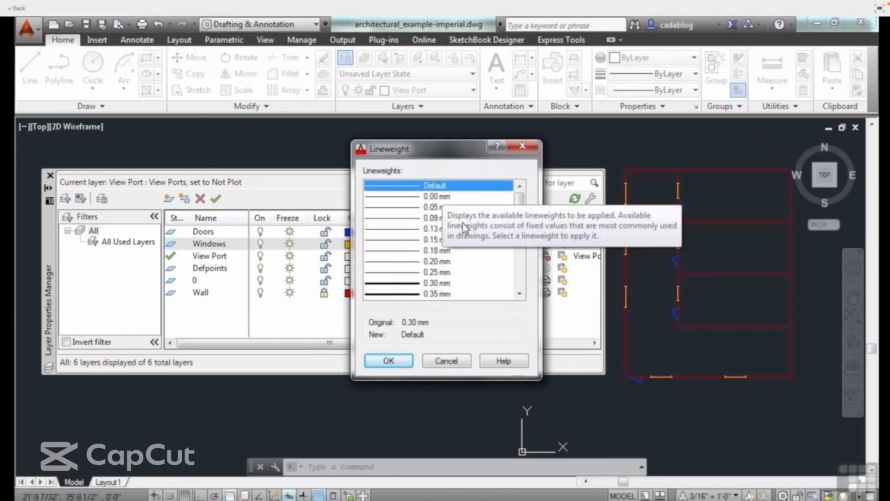
pyautogui.click(441, 198)
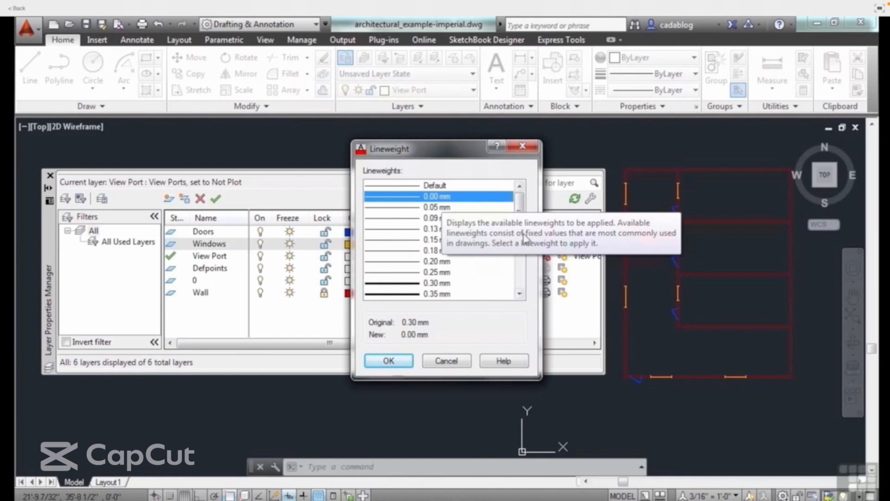
pyautogui.moveTo(520, 204); pyautogui.dragTo(520, 278)
pyautogui.click(477, 295)
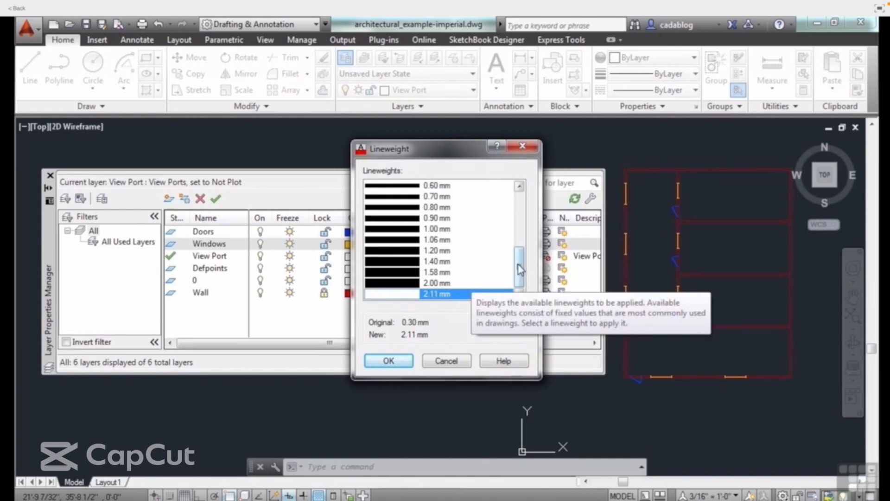
pyautogui.moveTo(519, 265); pyautogui.dragTo(519, 226)
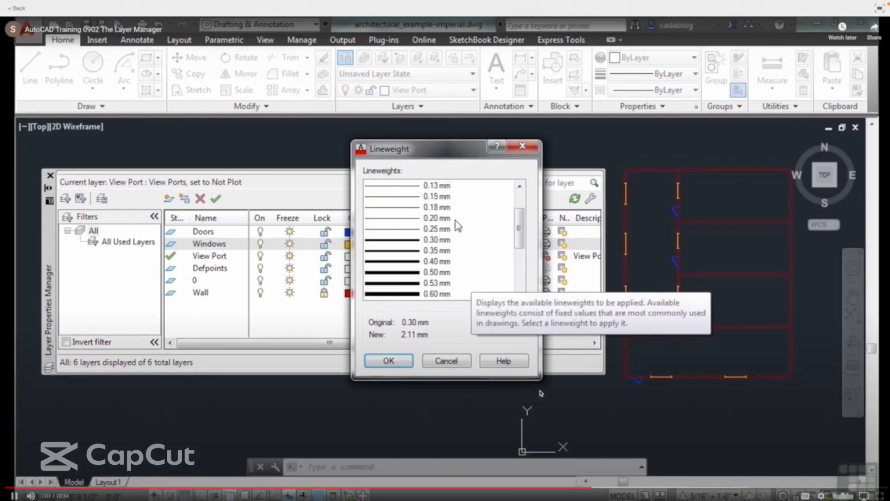
pyautogui.scroll(-3, 468, 232)
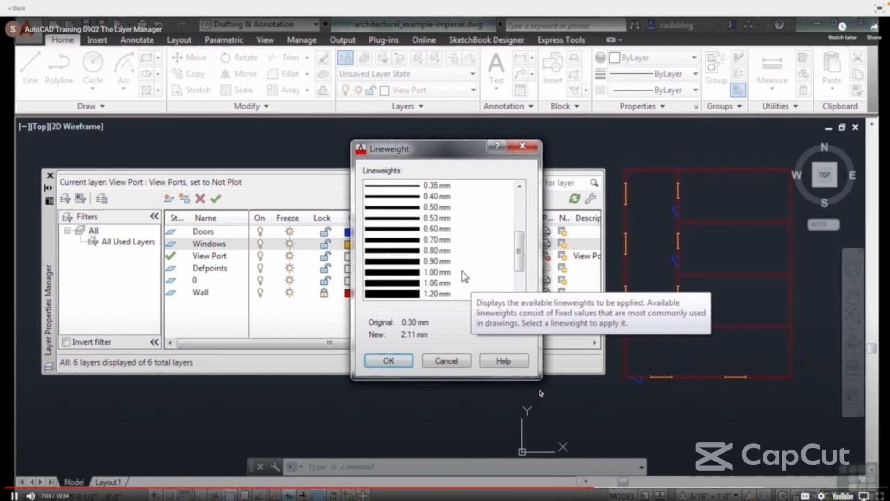
pyautogui.scroll(-2, 463, 278)
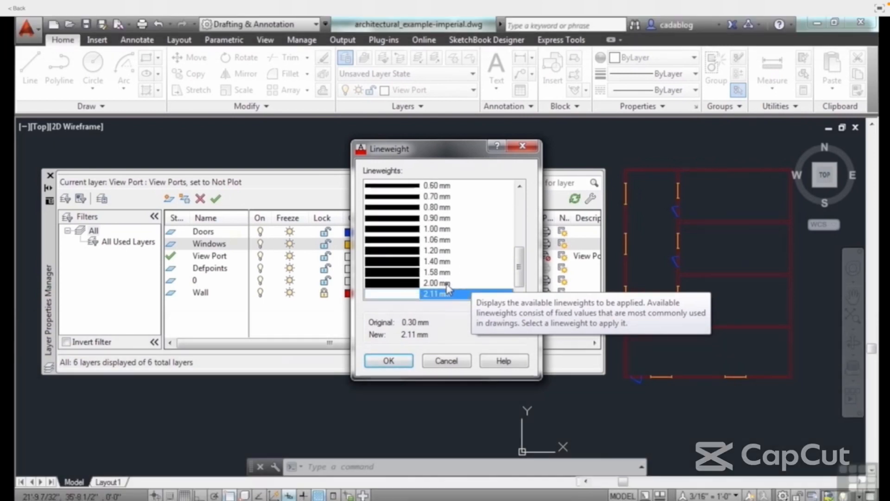
pyautogui.click(446, 361)
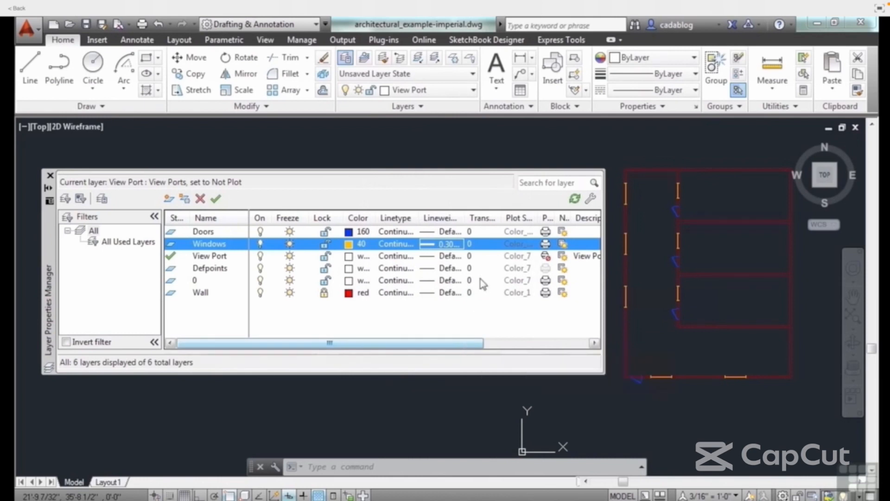
# Step: Widen the Transparency column, set the Wall layer's transparency to 90, and inspect its effect on the walls in the drawing
pyautogui.moveTo(499, 217); pyautogui.dragTo(507, 223)
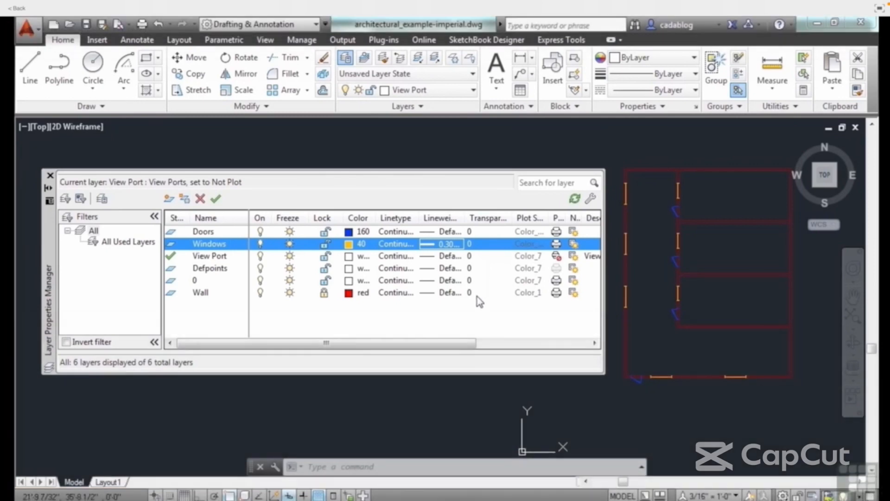
pyautogui.click(477, 297)
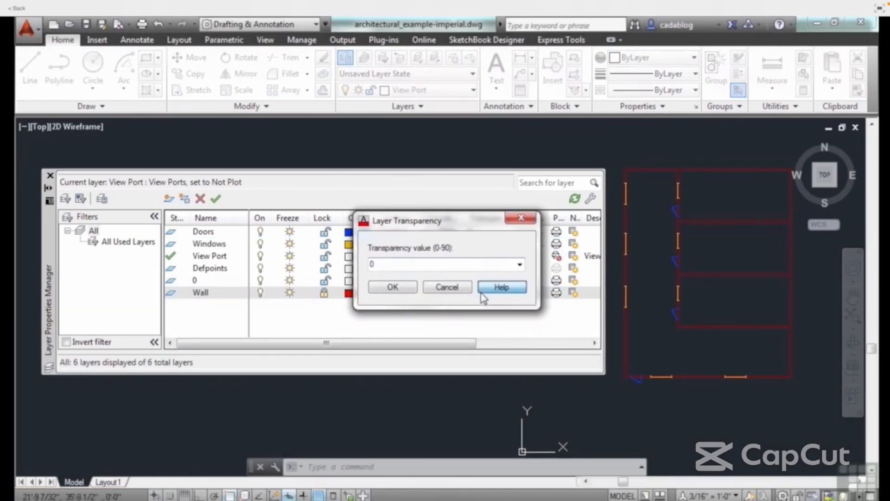
pyautogui.click(519, 264)
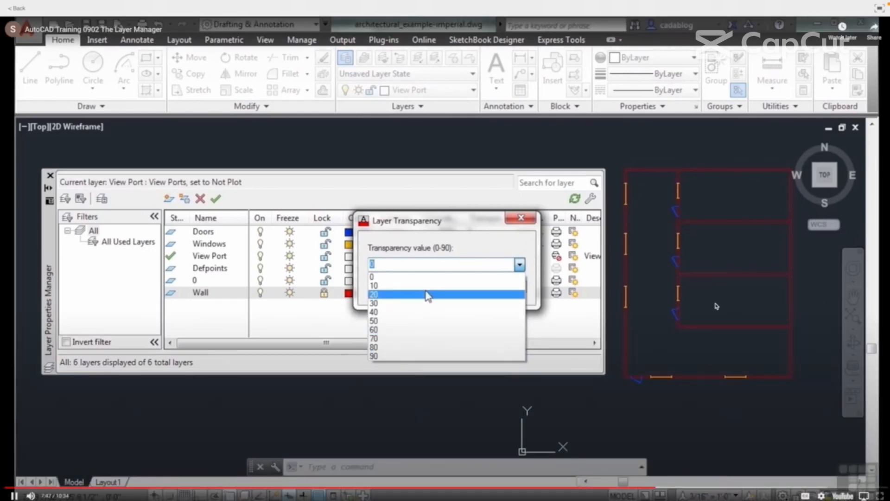
pyautogui.click(408, 356)
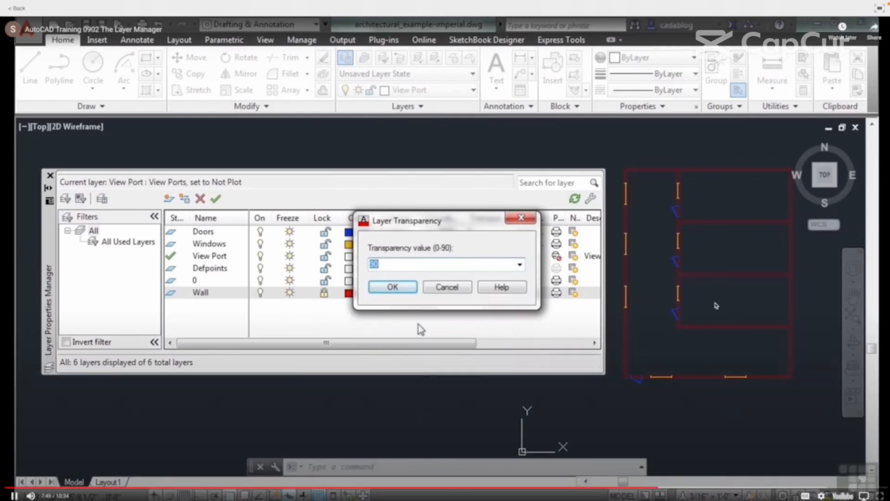
pyautogui.click(394, 287)
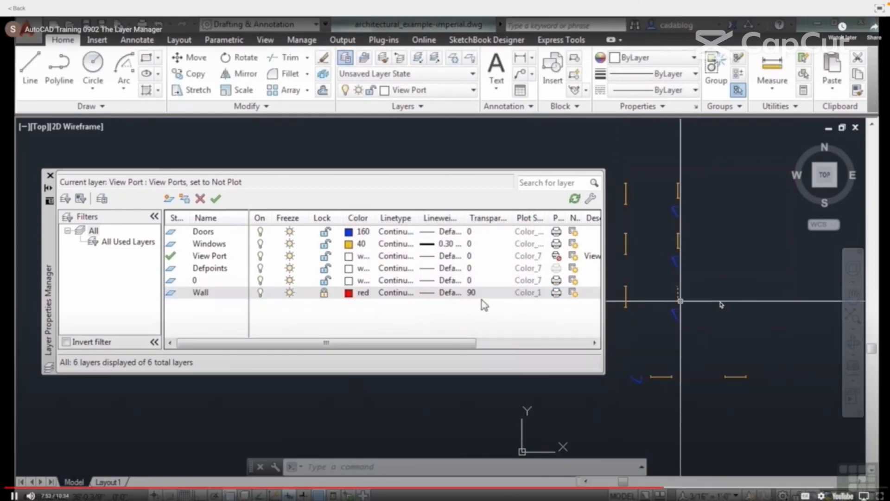
pyautogui.scroll(3, 721, 305)
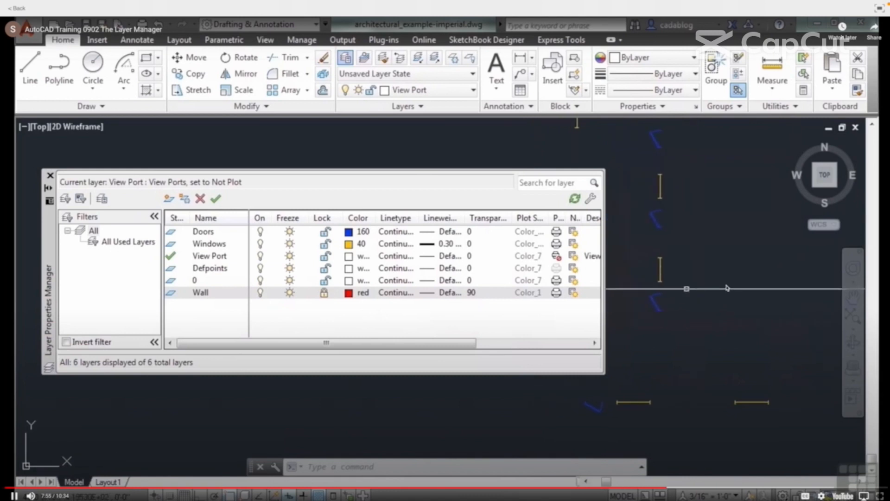
pyautogui.scroll(4, 726, 288)
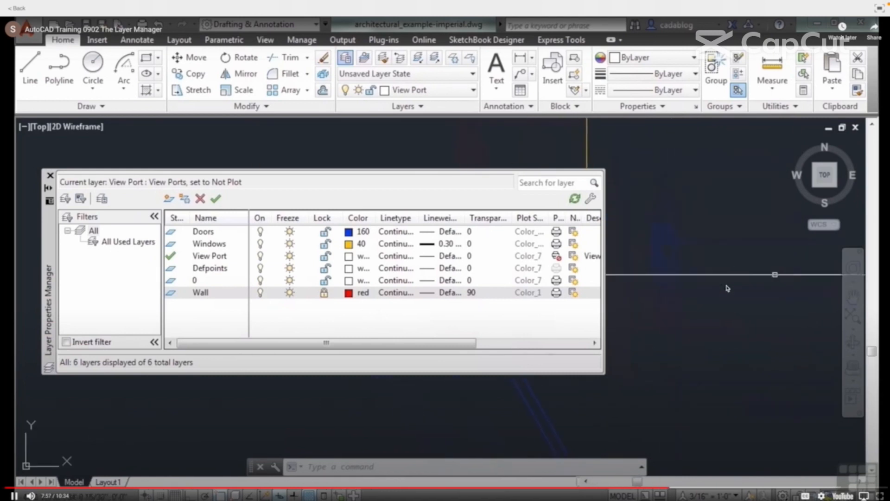
pyautogui.scroll(5, 726, 288)
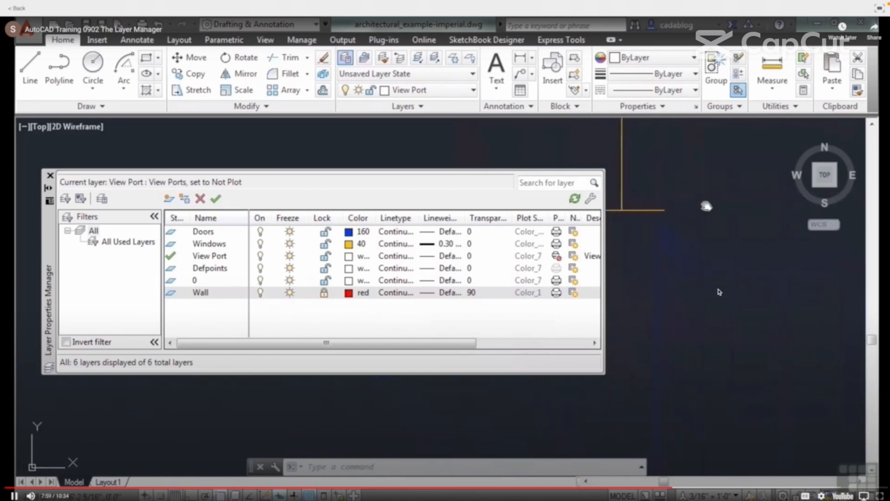
pyautogui.scroll(5, 711, 221)
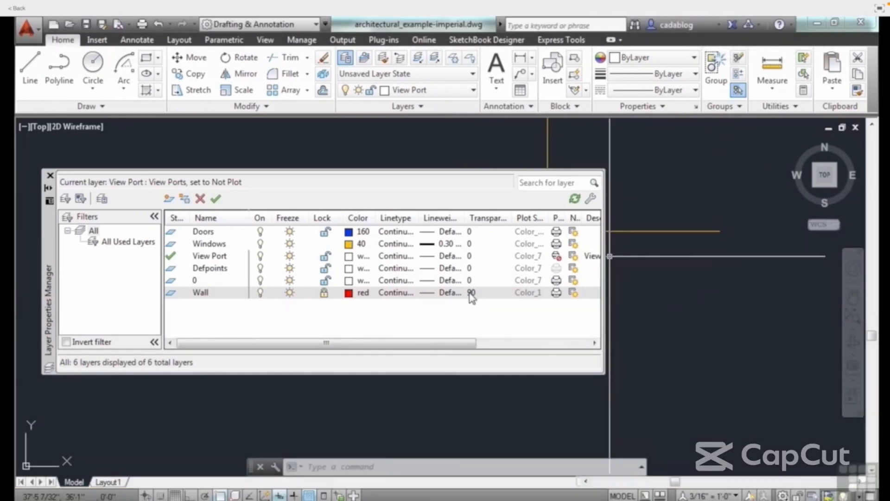
pyautogui.click(657, 32)
pyautogui.moveTo(648, 3)
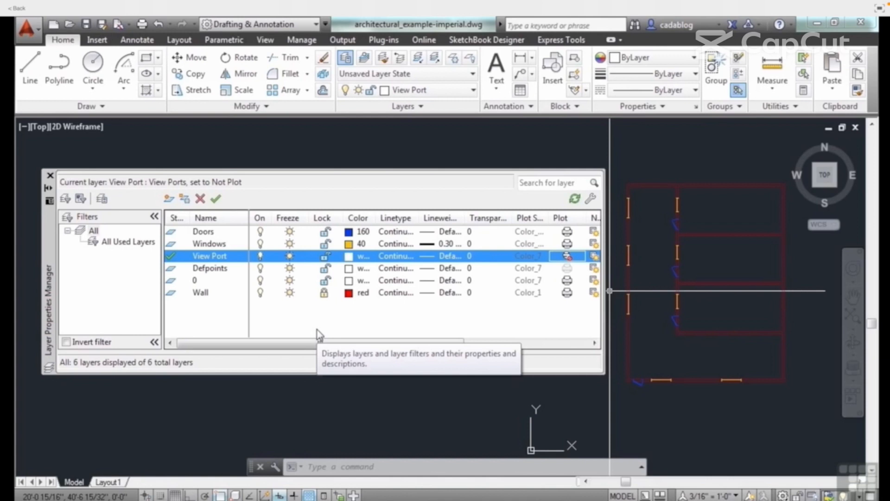
# Step: Widen the New VP Freeze column in the layer list enough to show its full heading
pyautogui.moveTo(266, 345); pyautogui.dragTo(394, 356)
pyautogui.moveTo(456, 216); pyautogui.dragTo(507, 215)
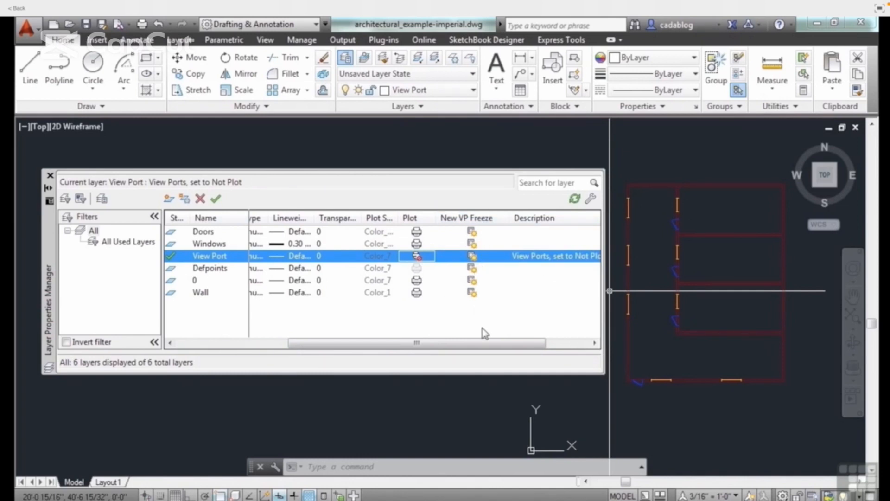
pyautogui.moveTo(482, 342); pyautogui.dragTo(373, 353)
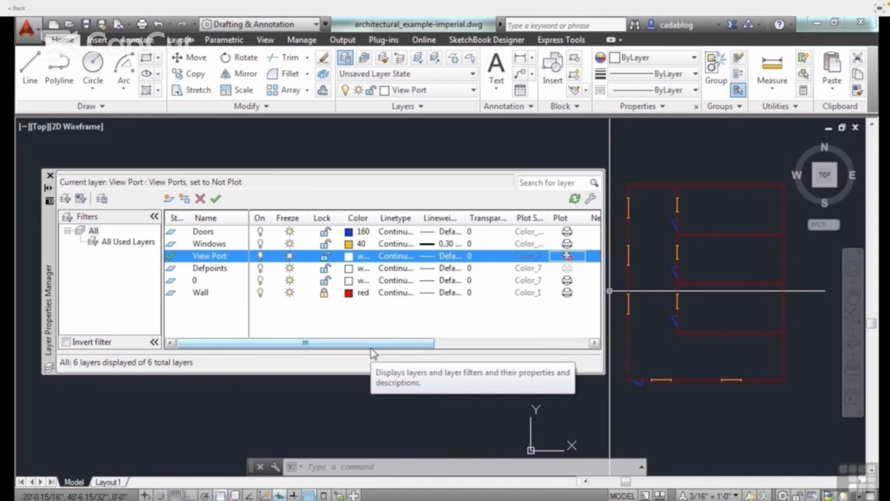
# Step: Give the Wall layer the description "Contains all building walls"
pyautogui.moveTo(386, 345); pyautogui.dragTo(538, 346)
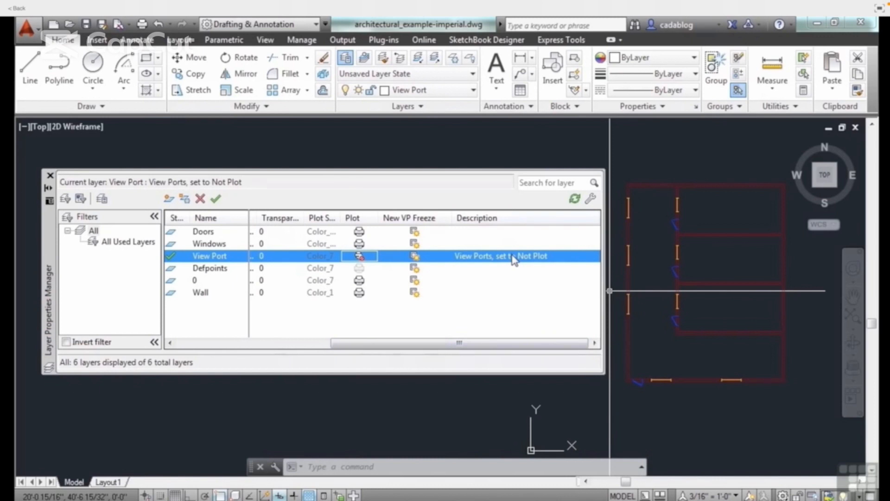
pyautogui.click(506, 293)
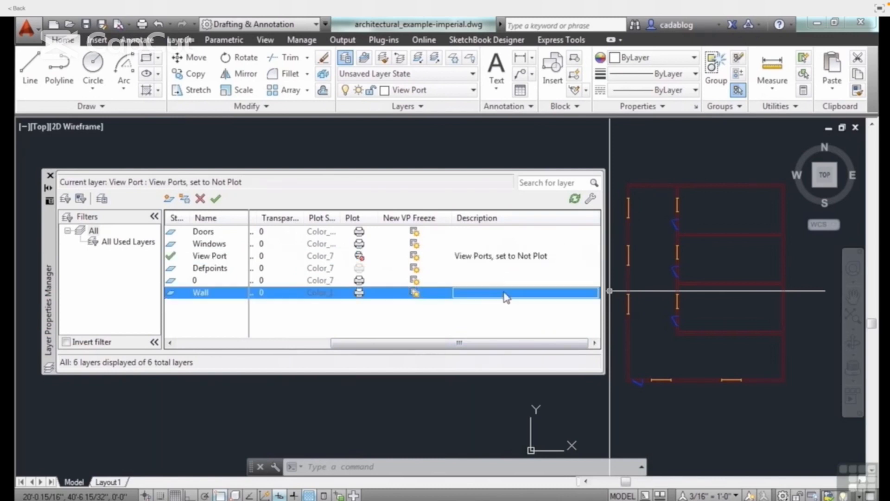
pyautogui.click(476, 294)
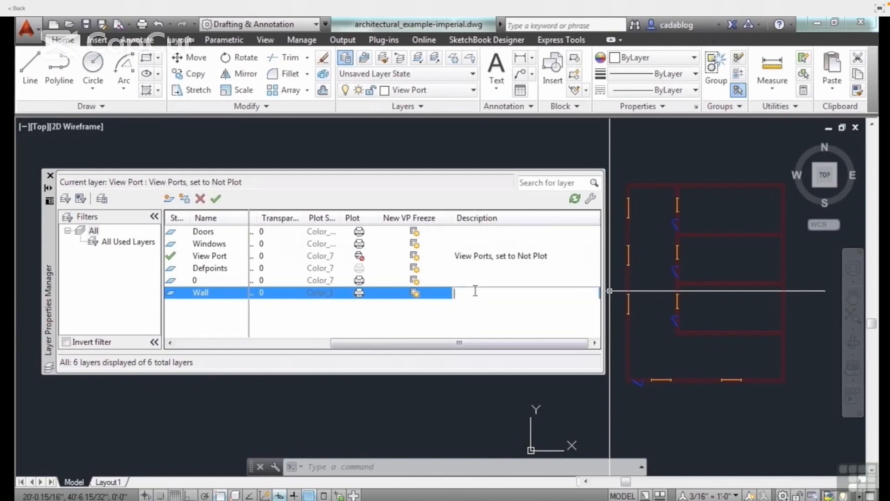
pyautogui.write('Contains a')
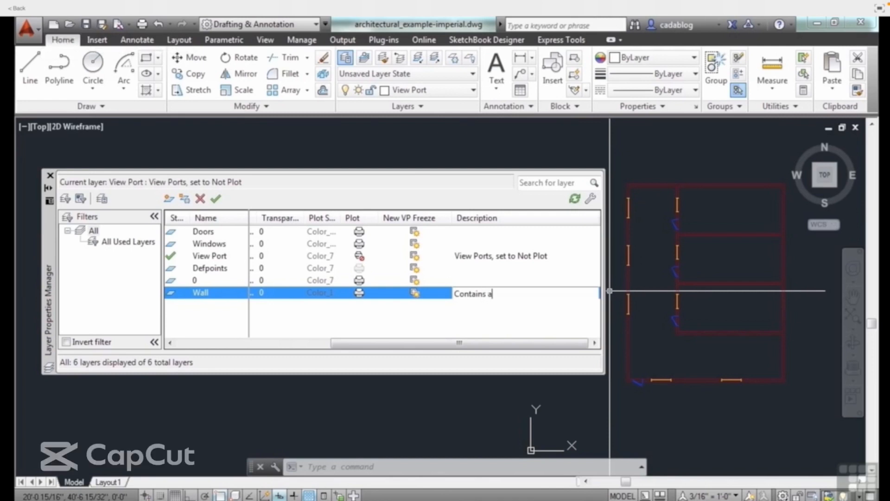
pyautogui.write('ll building walls')
pyautogui.press('Return')
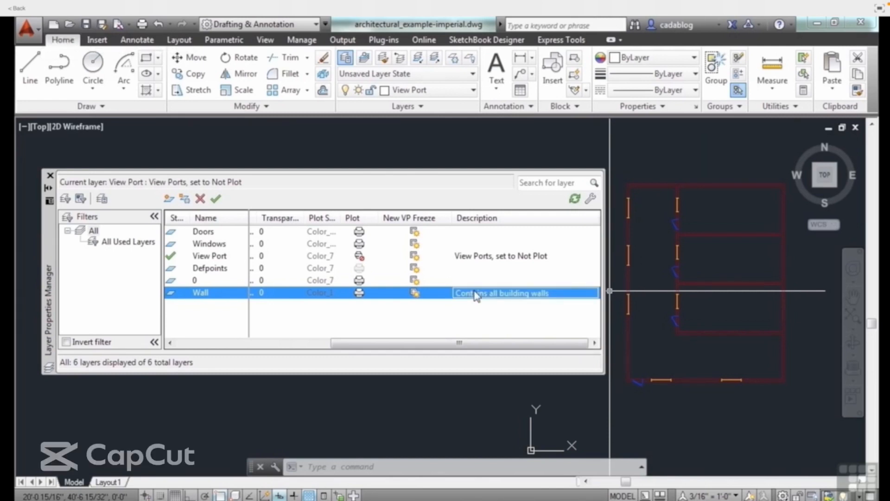
pyautogui.moveTo(448, 342); pyautogui.dragTo(297, 340)
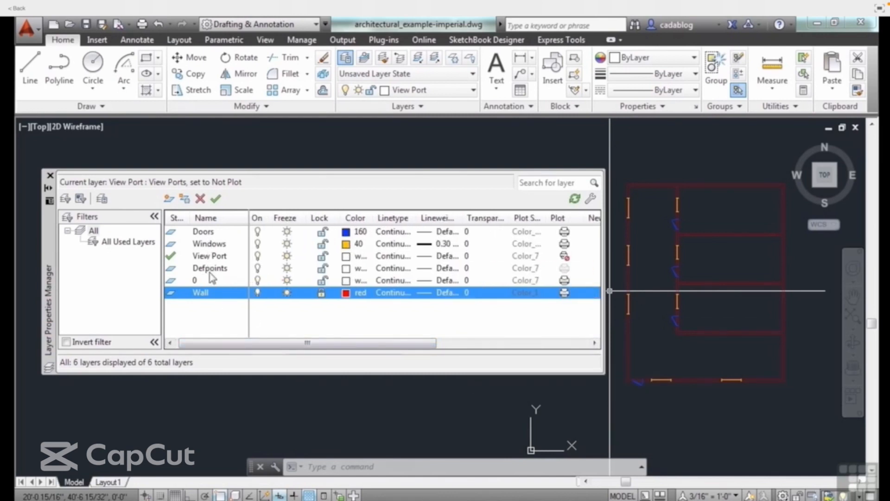
pyautogui.moveTo(229, 342); pyautogui.dragTo(447, 371)
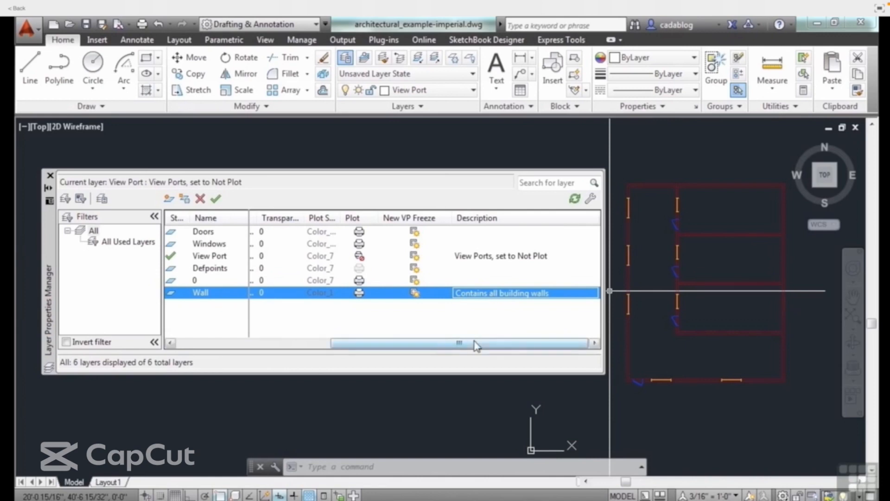
pyautogui.moveTo(421, 343); pyautogui.dragTo(258, 361)
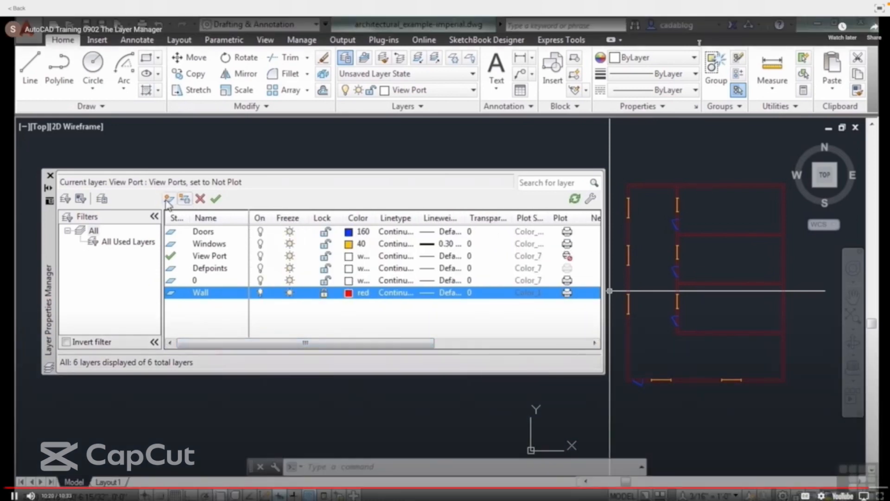